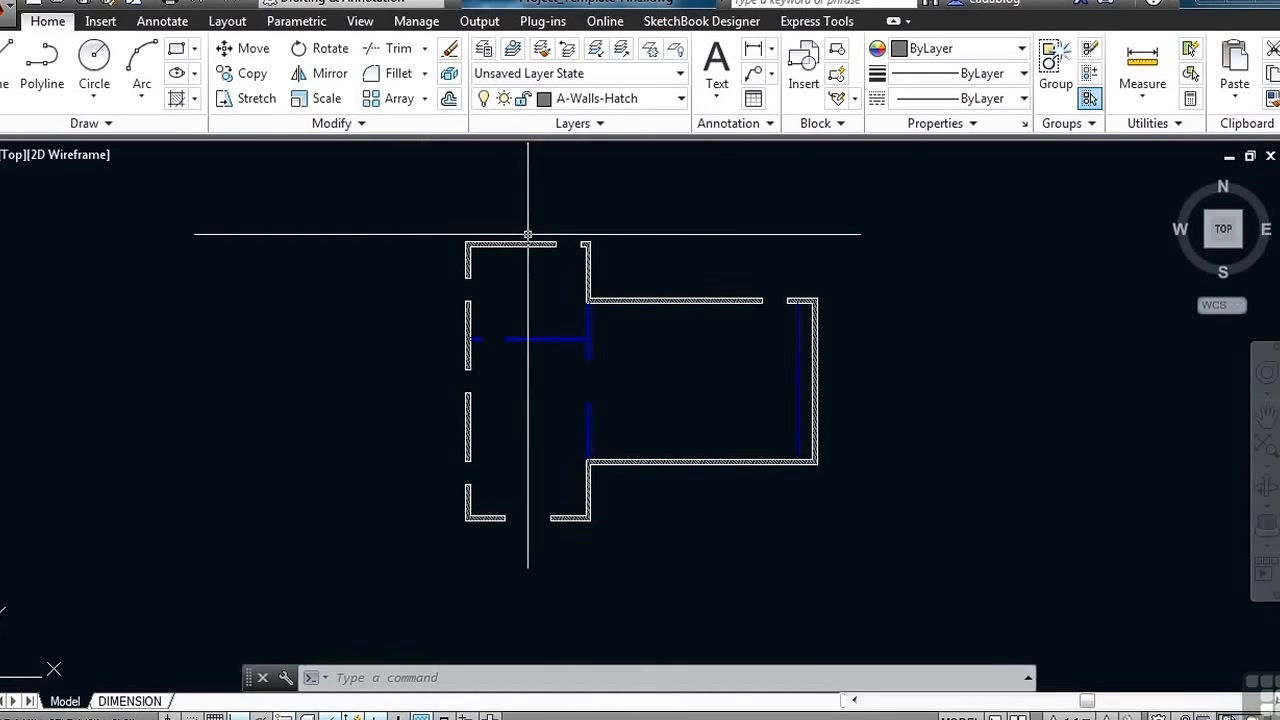
Make A-Doors the current layer.
scroll(797, 364, up, 5)
scroll(864, 321, down, 3)
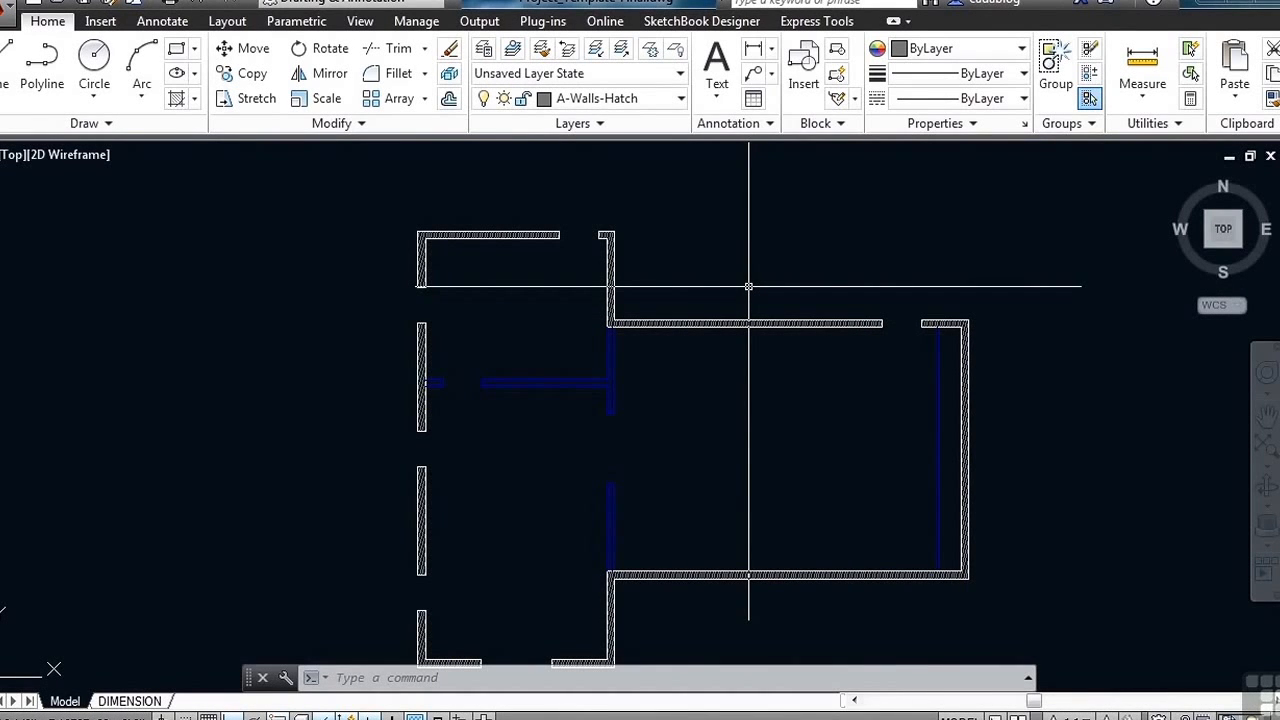
scroll(748, 287, down, 2)
middle_drag(772, 382, 722, 386)
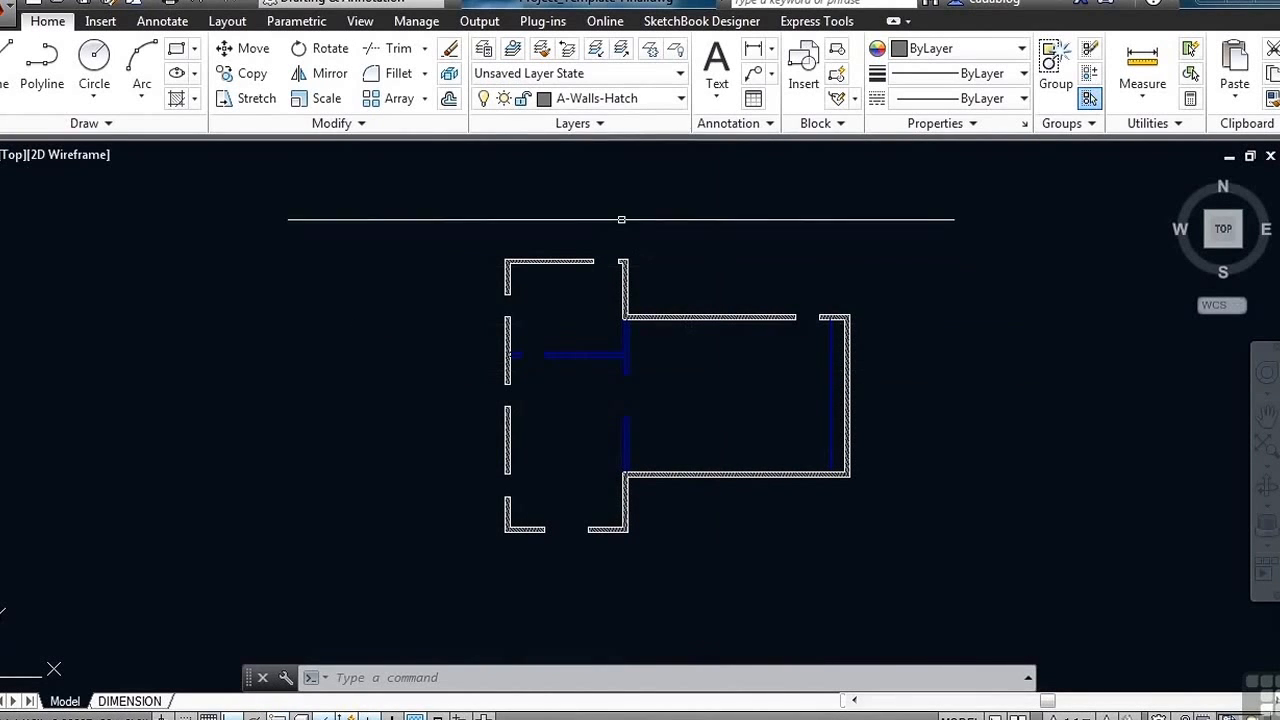
click(680, 98)
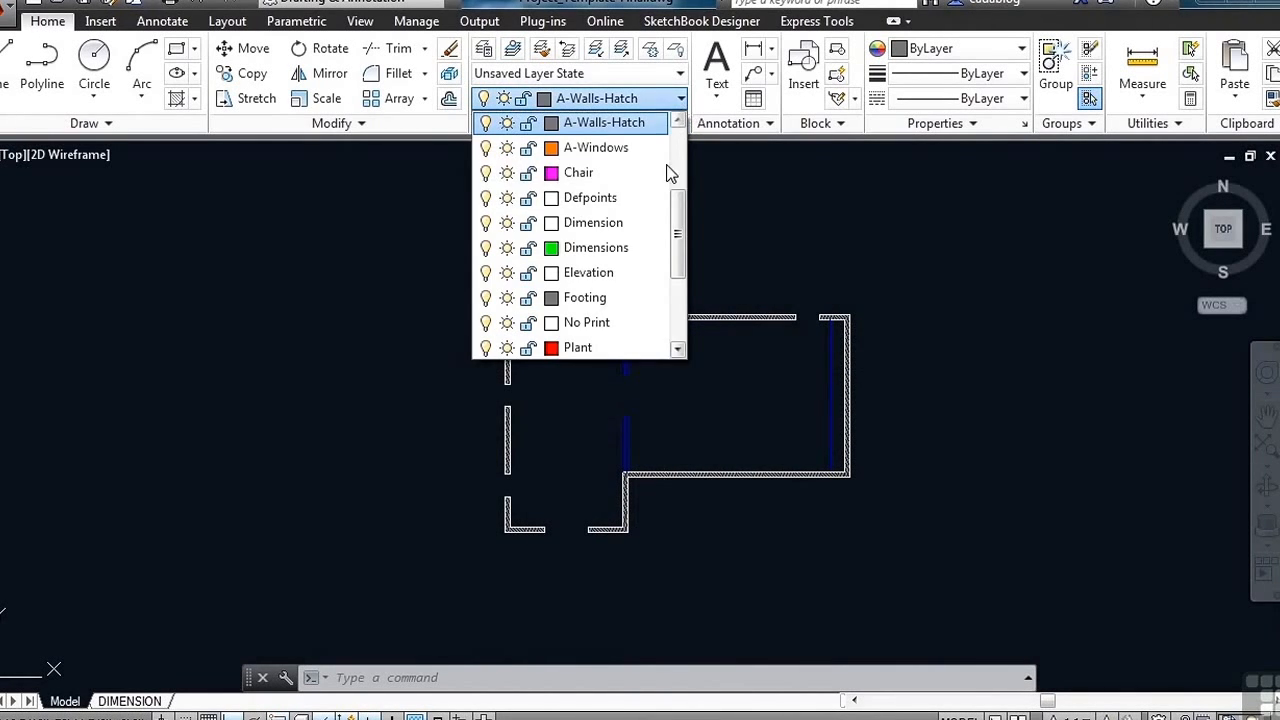
drag(679, 247, 683, 172)
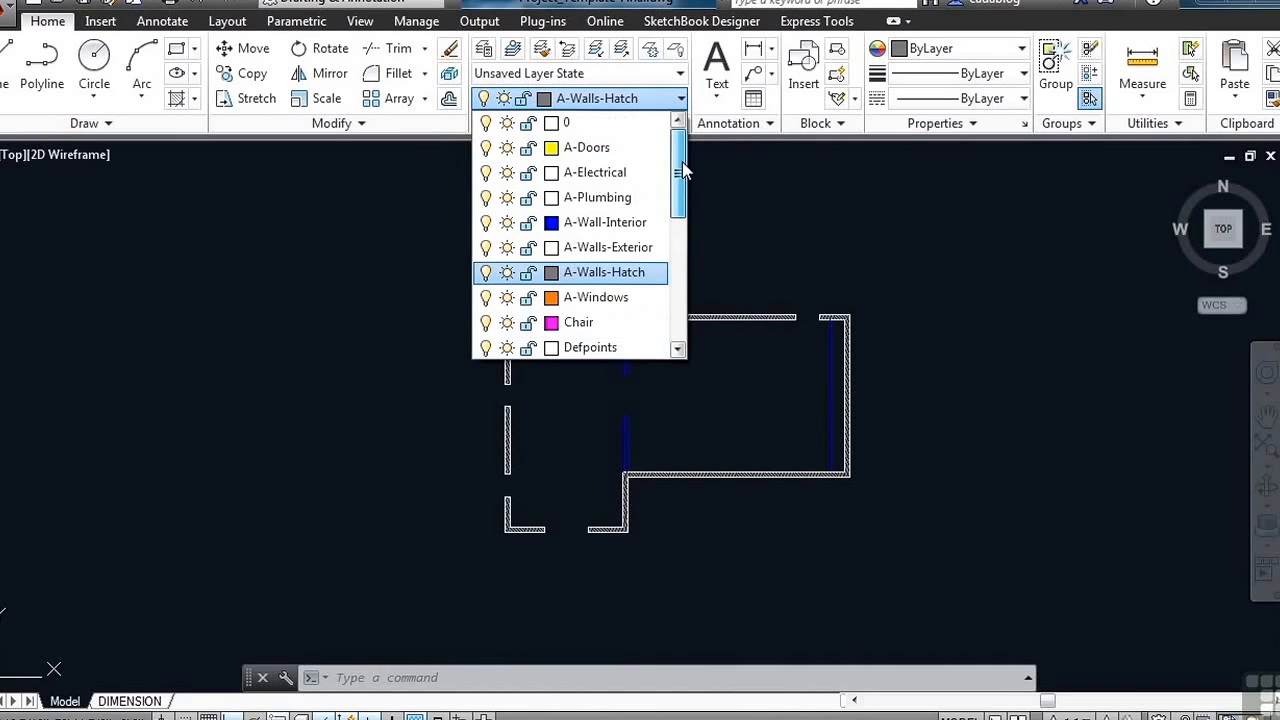
click(594, 155)
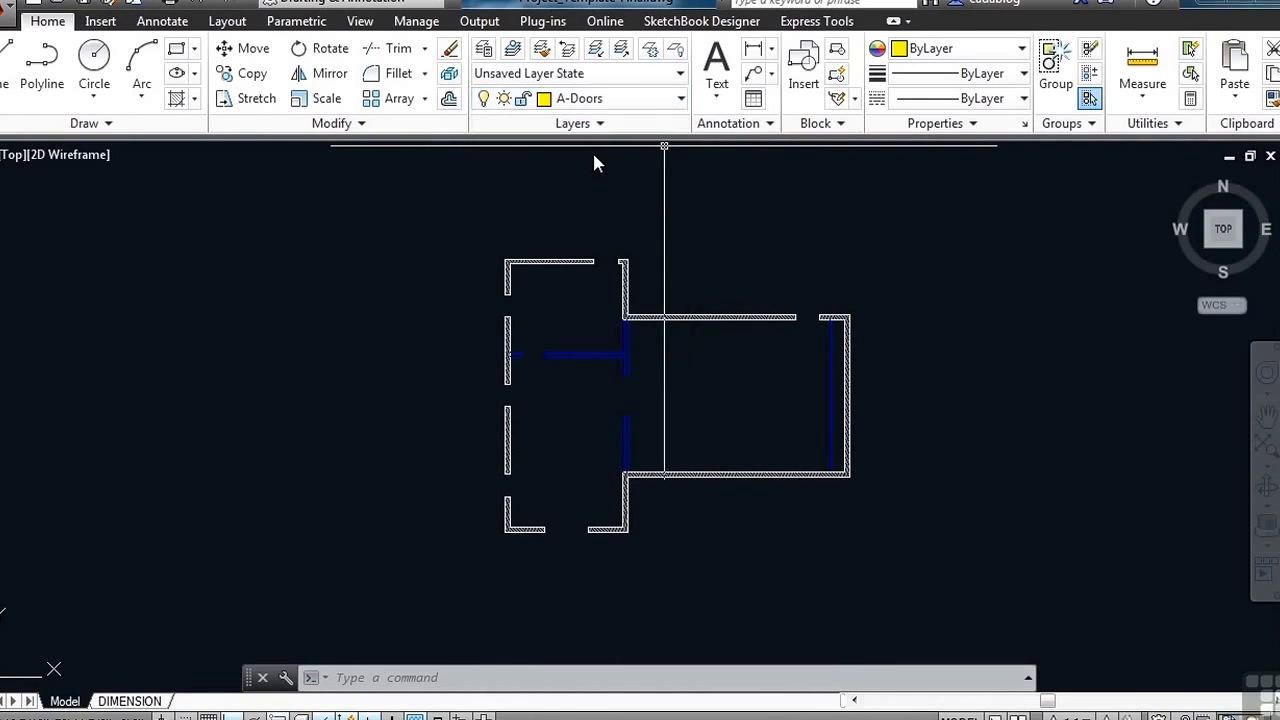
Insert the Door - Imperial block at the inner corner of the right jamb in the left wing's top wall opening.
text(insert)
key(Return)
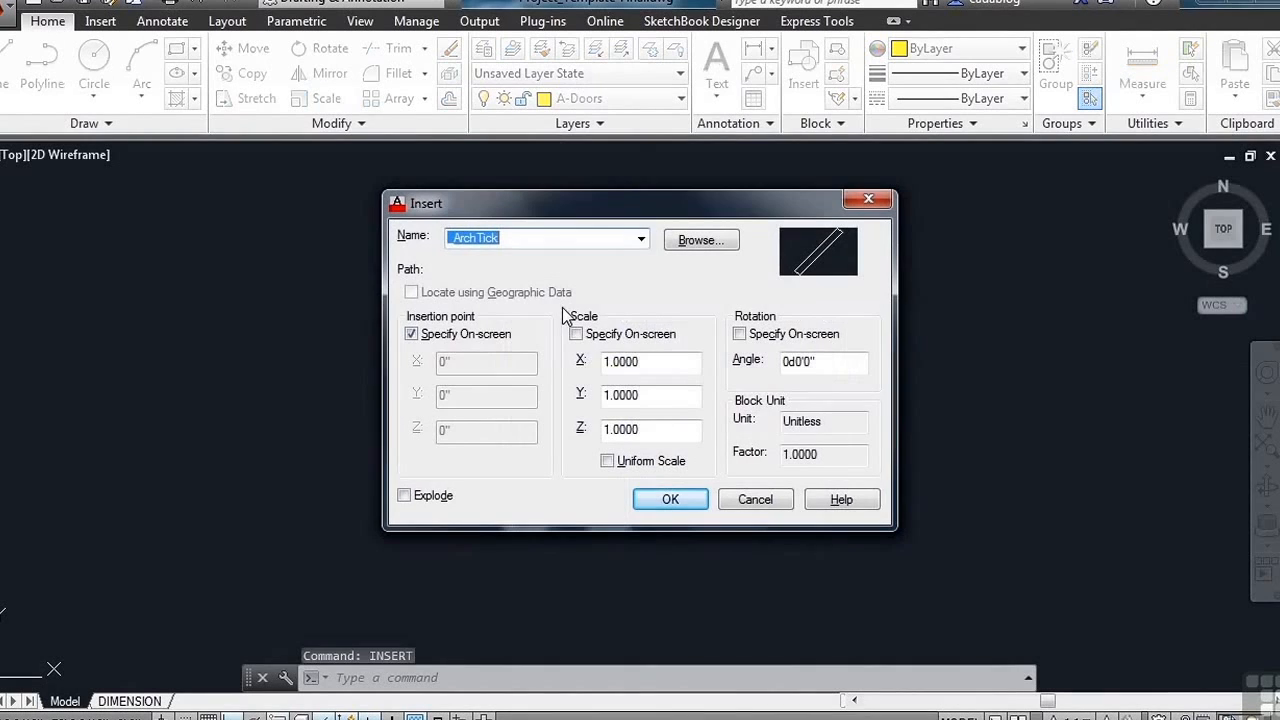
click(641, 241)
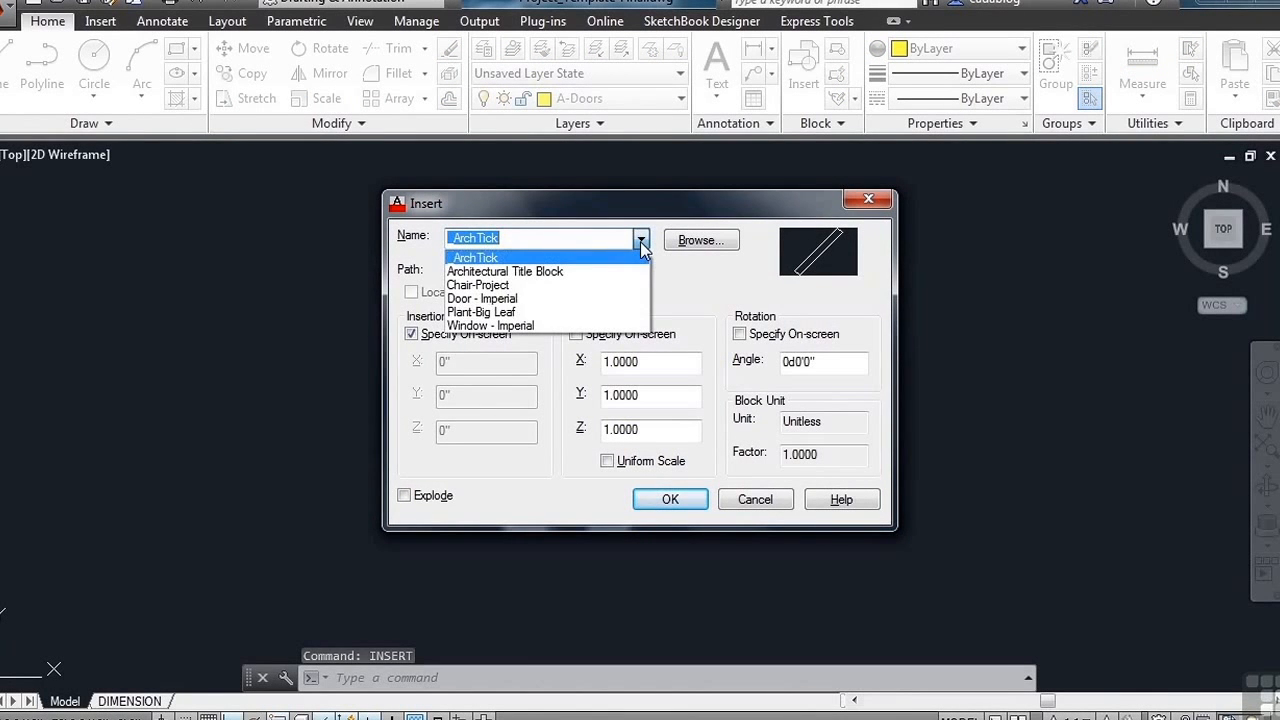
click(514, 300)
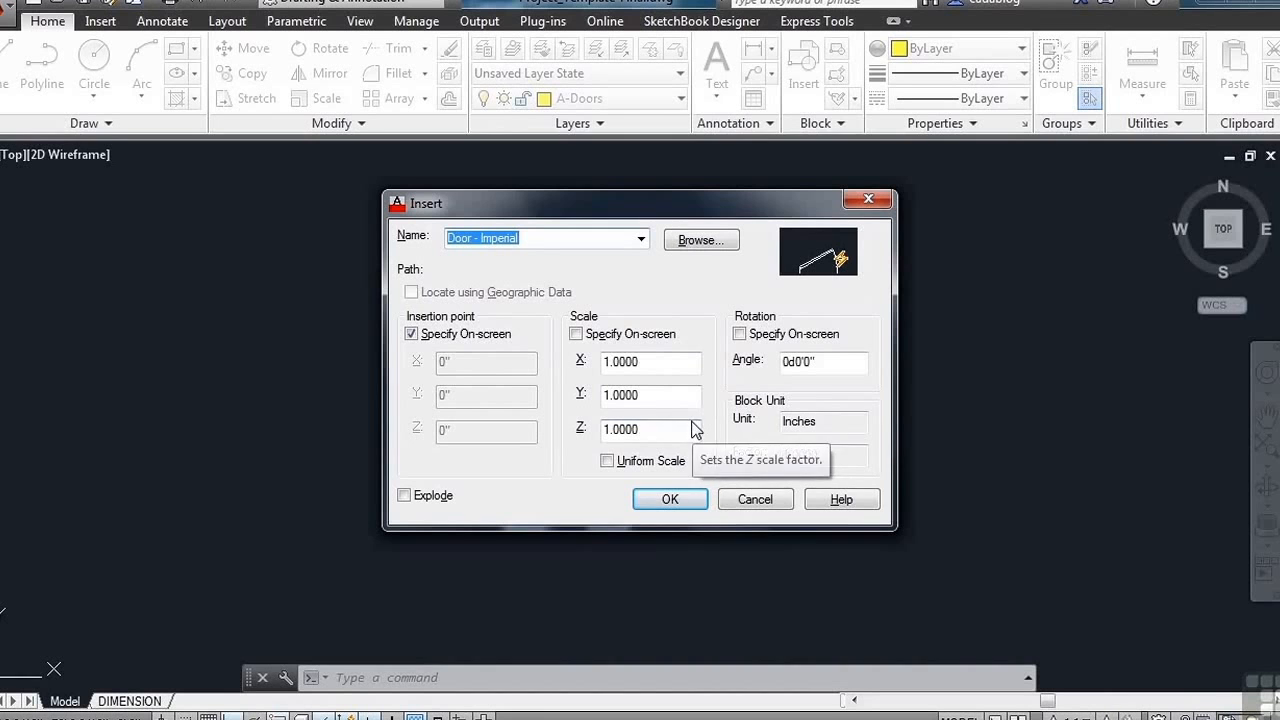
click(670, 499)
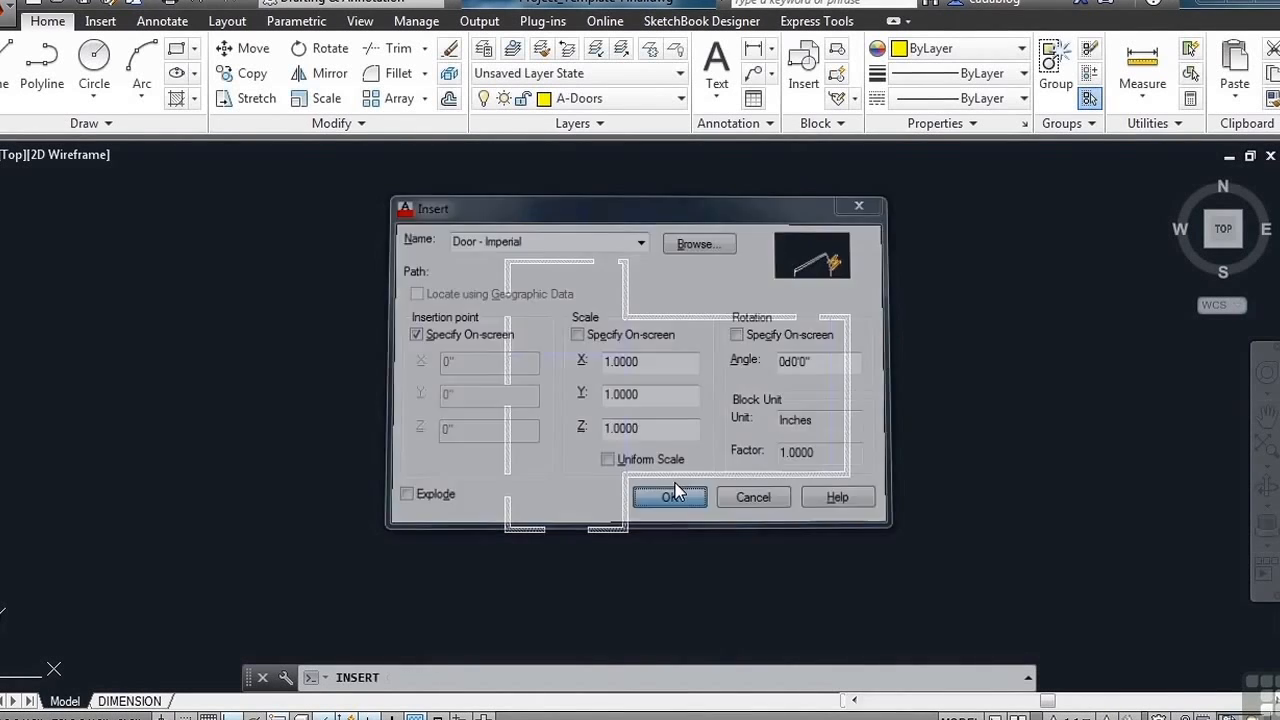
scroll(650, 345, up, 2)
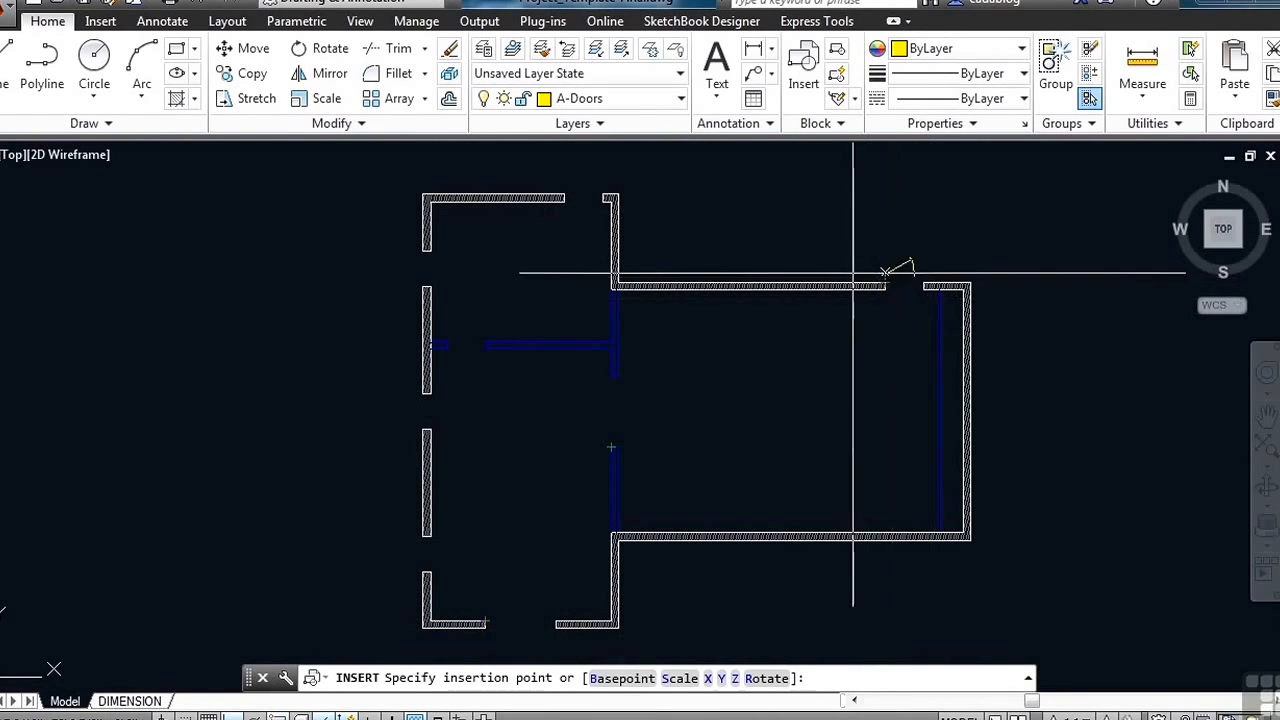
scroll(575, 197, up, 3)
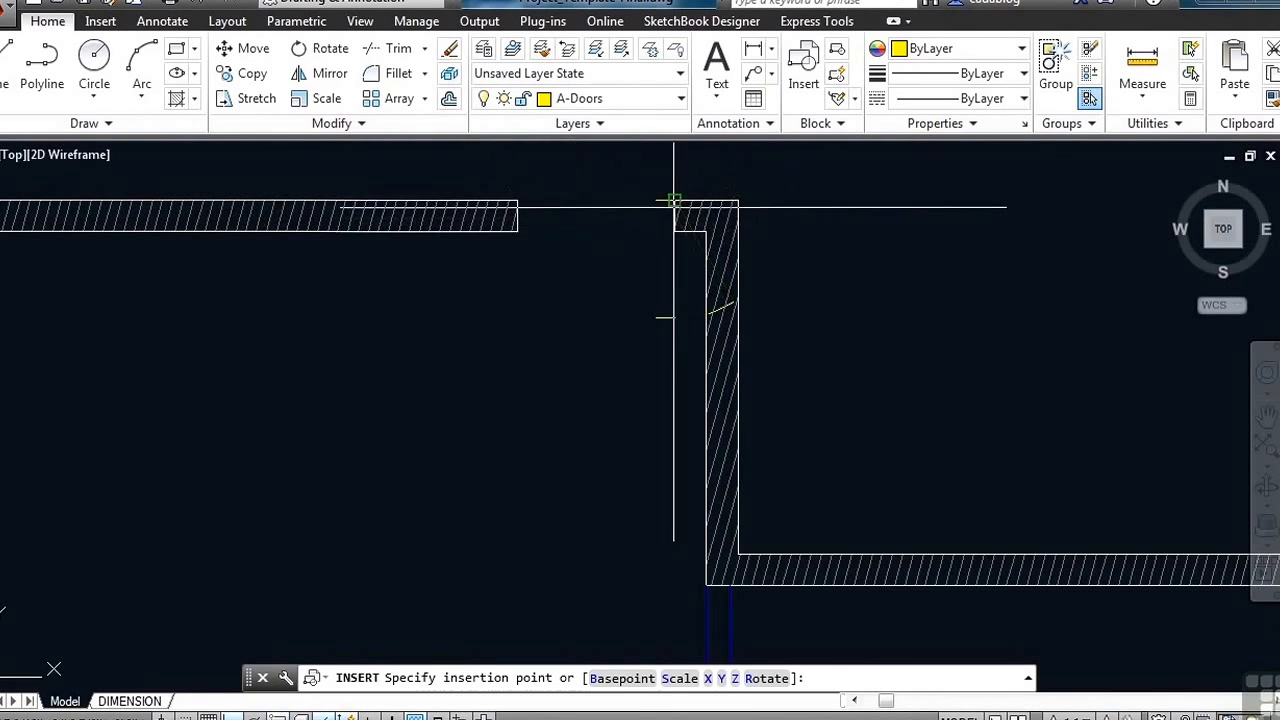
scroll(674, 201, up, 2)
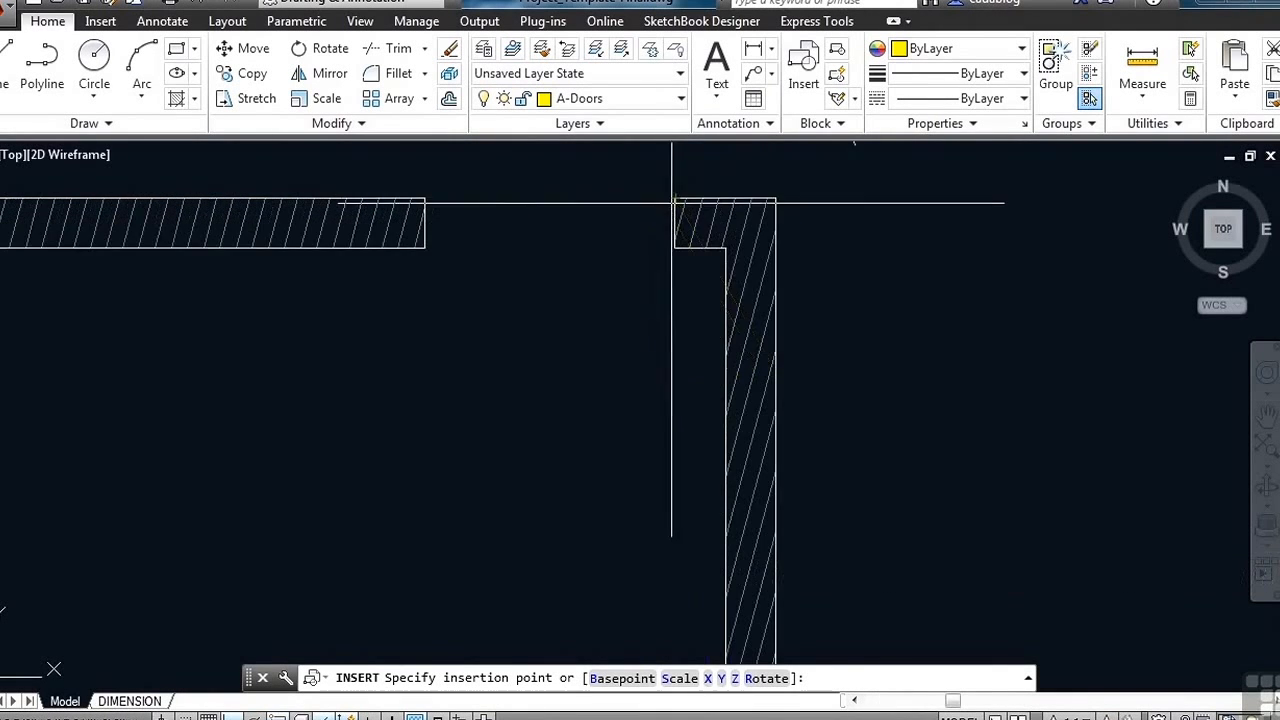
middle_drag(671, 203, 662, 300)
click(660, 344)
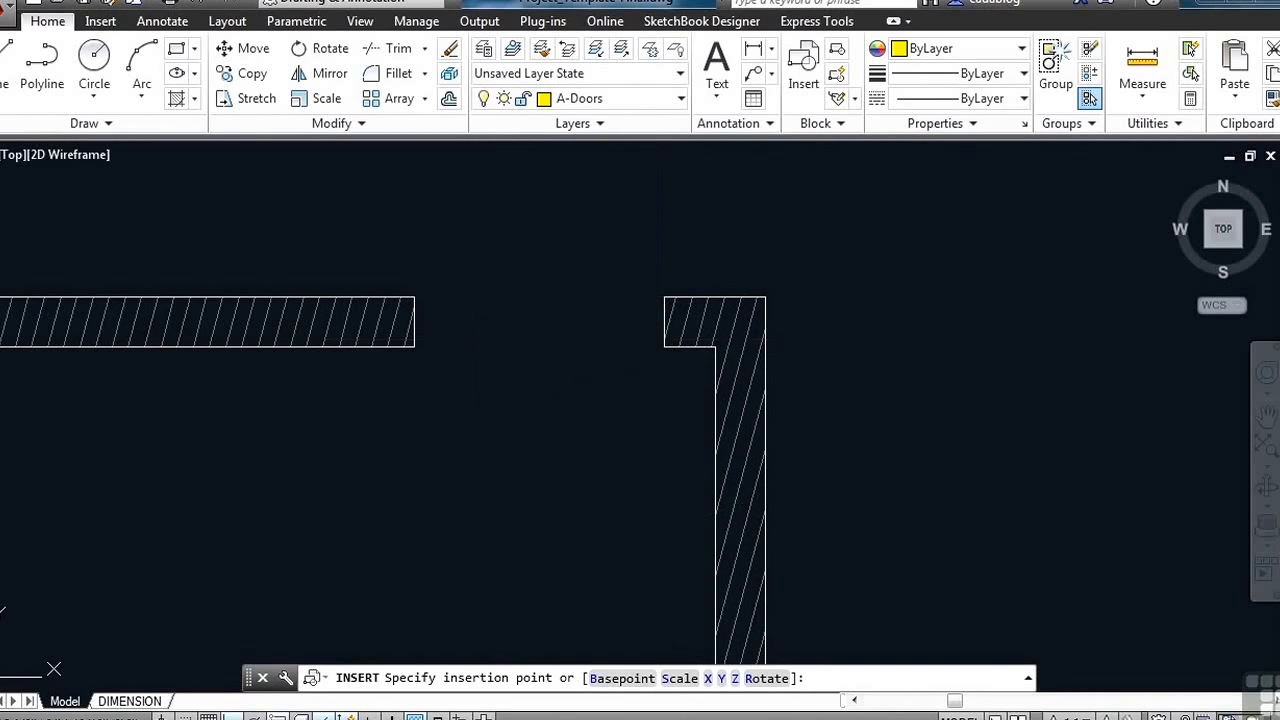
Stretch the inserted door's width to the opposite jamb corner and flip it to swing outside the building.
click(488, 356)
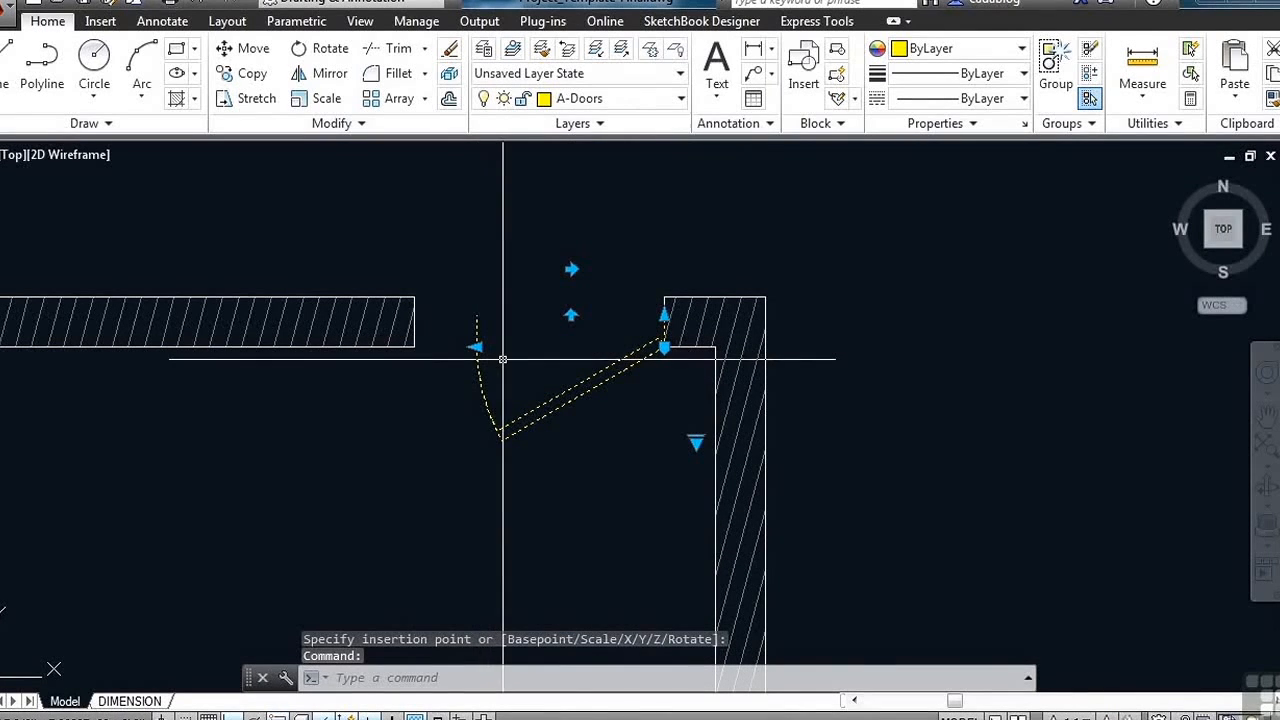
click(478, 348)
scroll(485, 349, up, 3)
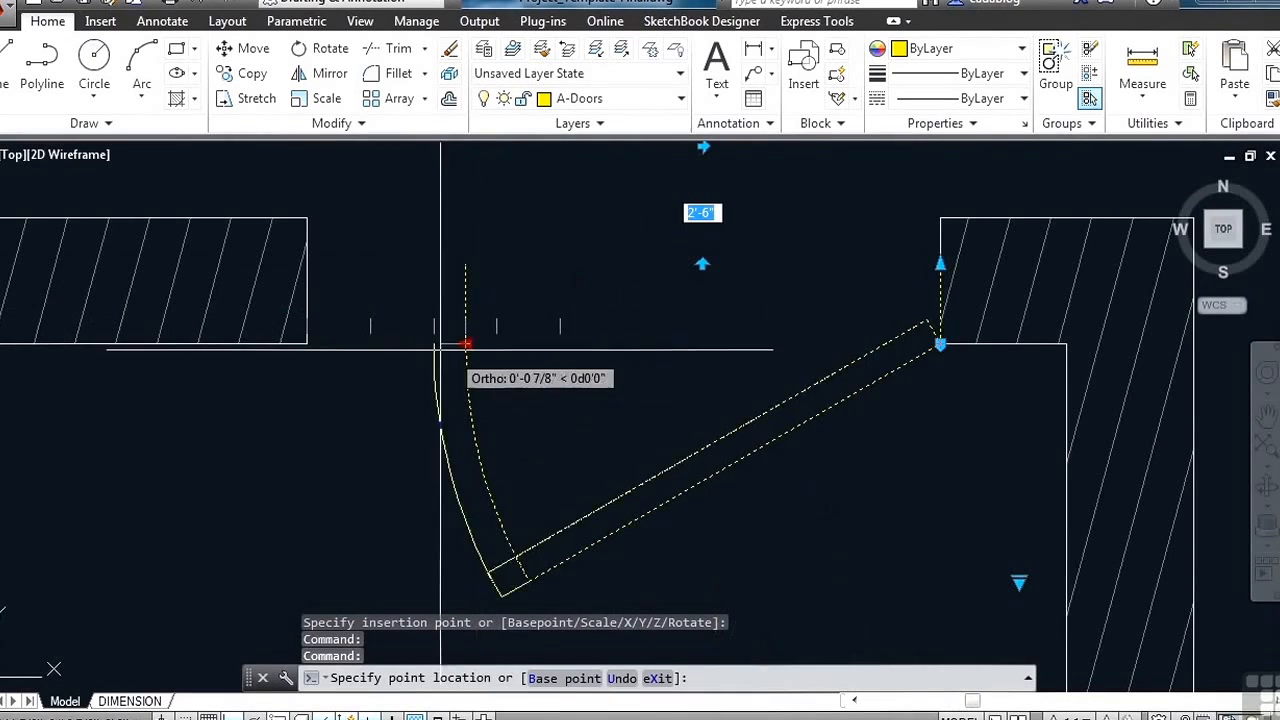
click(307, 344)
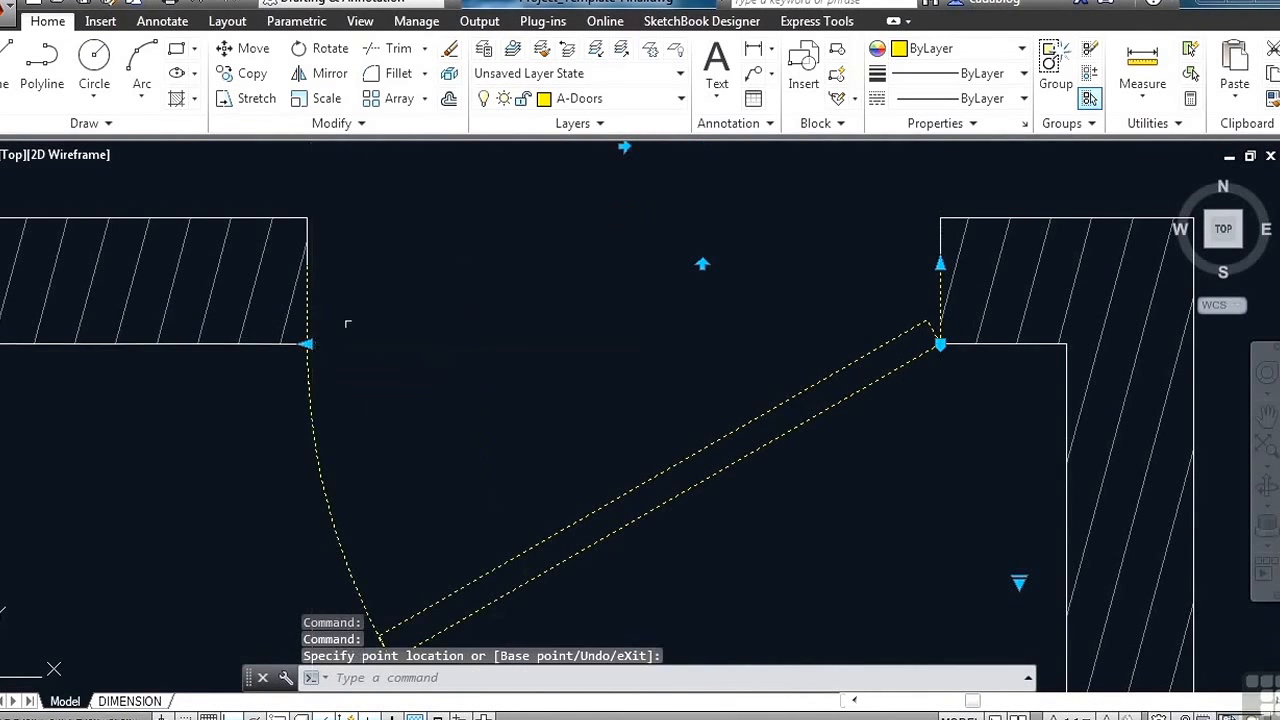
click(702, 264)
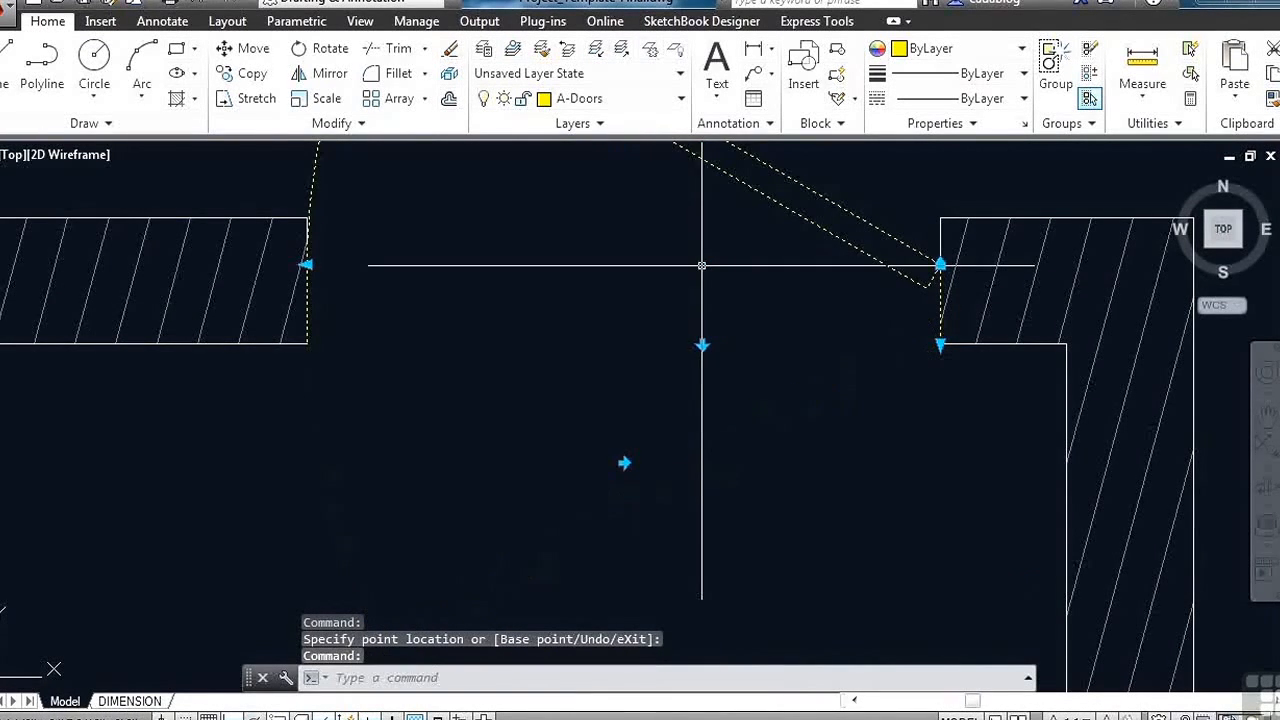
Move the door's hinge point to the outer corner of the right jamb.
scroll(534, 457, down, 3)
scroll(700, 388, up, 5)
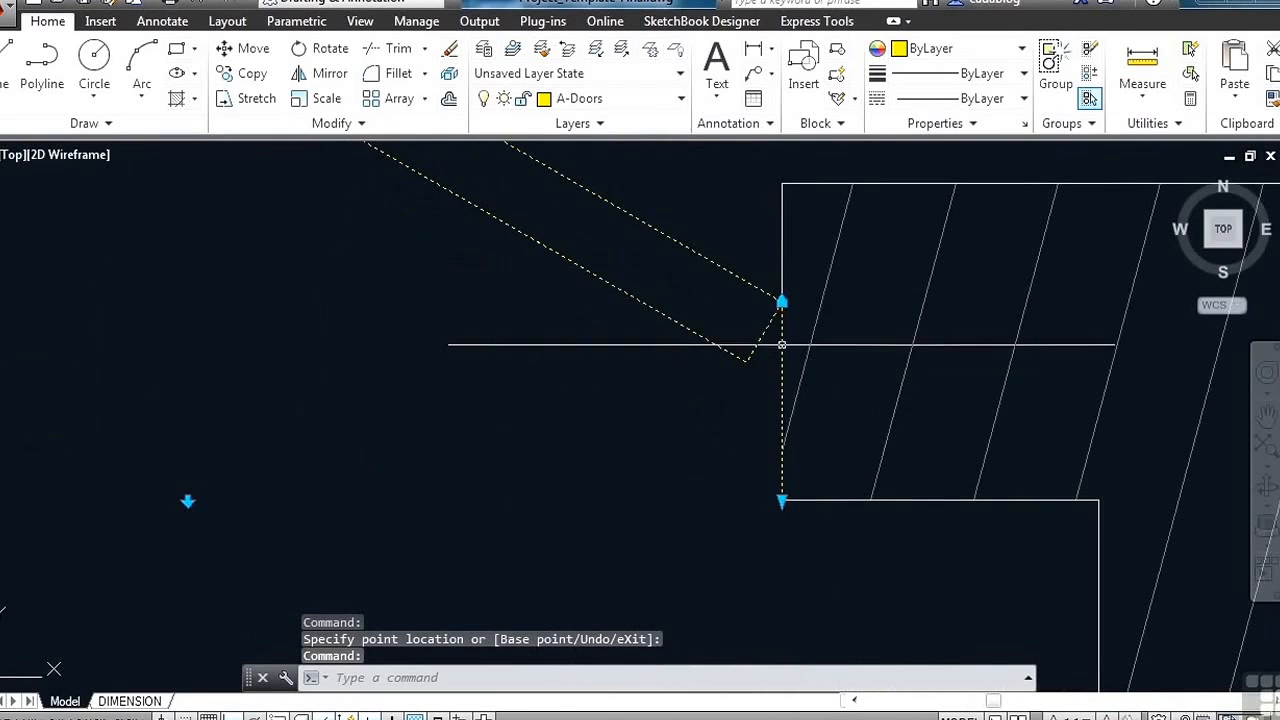
click(782, 300)
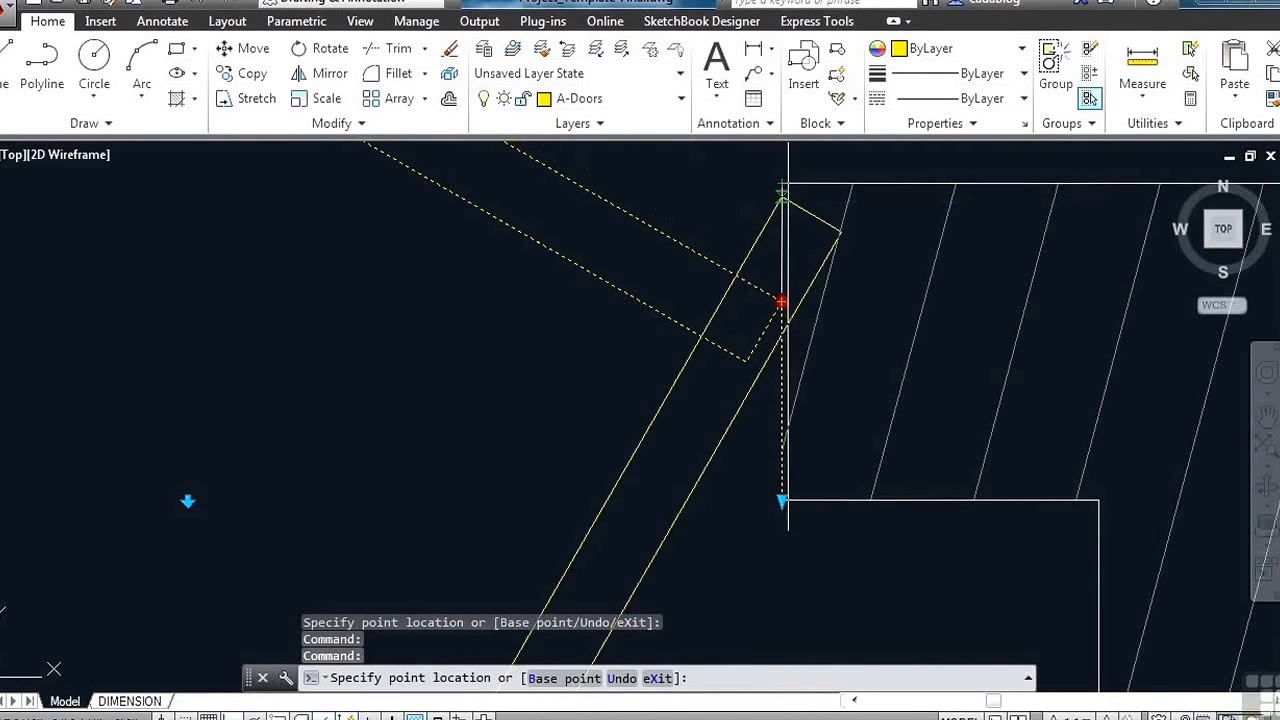
click(789, 192)
scroll(790, 220, down, 3)
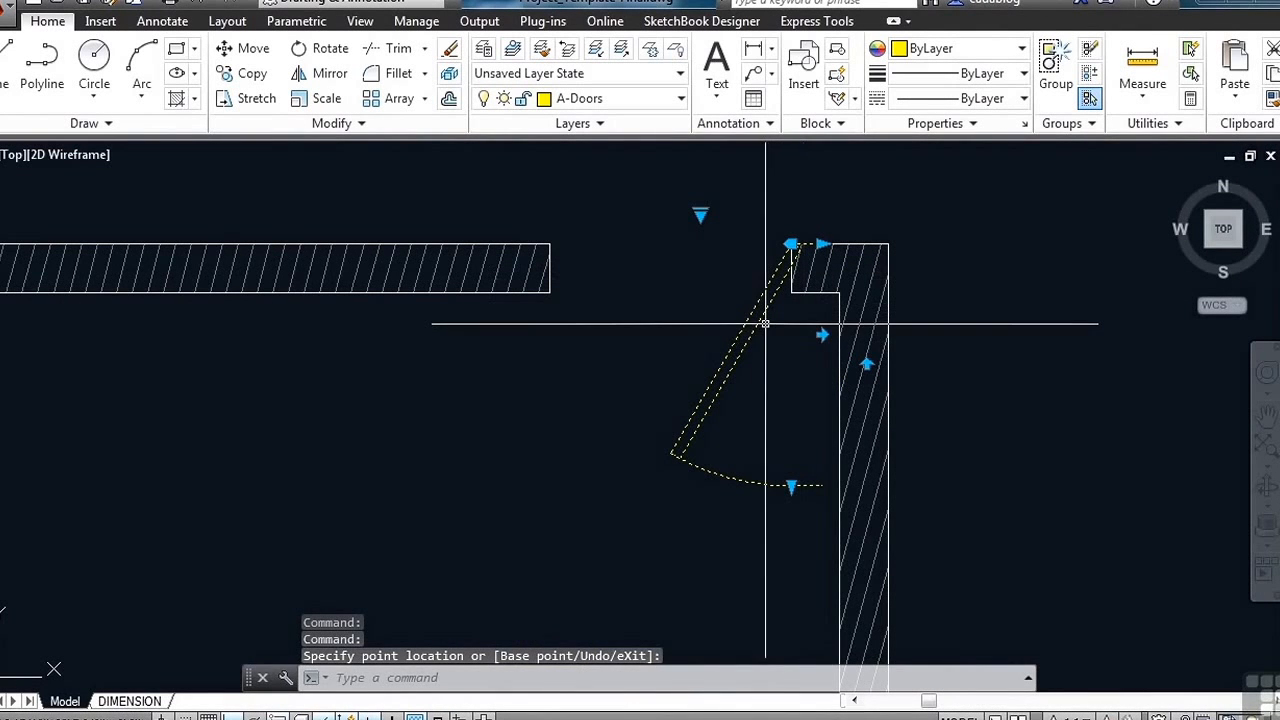
key(Escape)
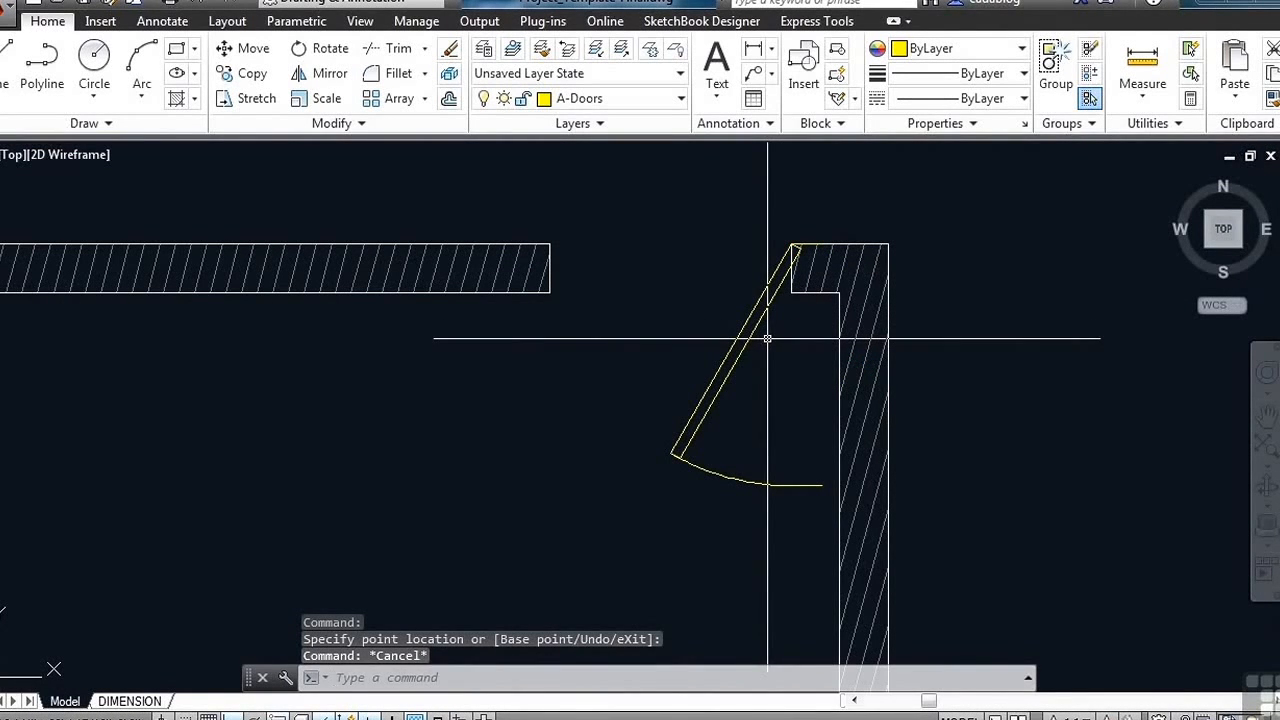
Rotate the door by -90 degrees about its hinge corner on the jamb.
key(Return)
click(766, 338)
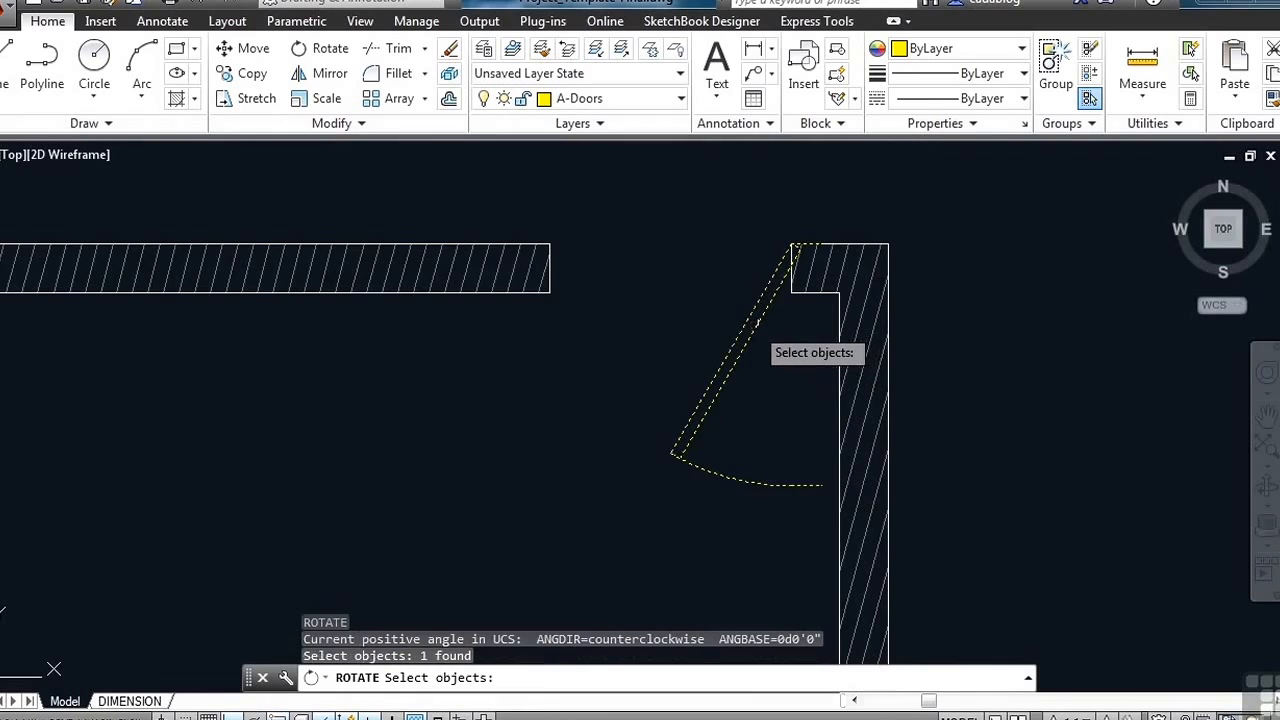
scroll(792, 245, up, 5)
key(Return)
click(710, 288)
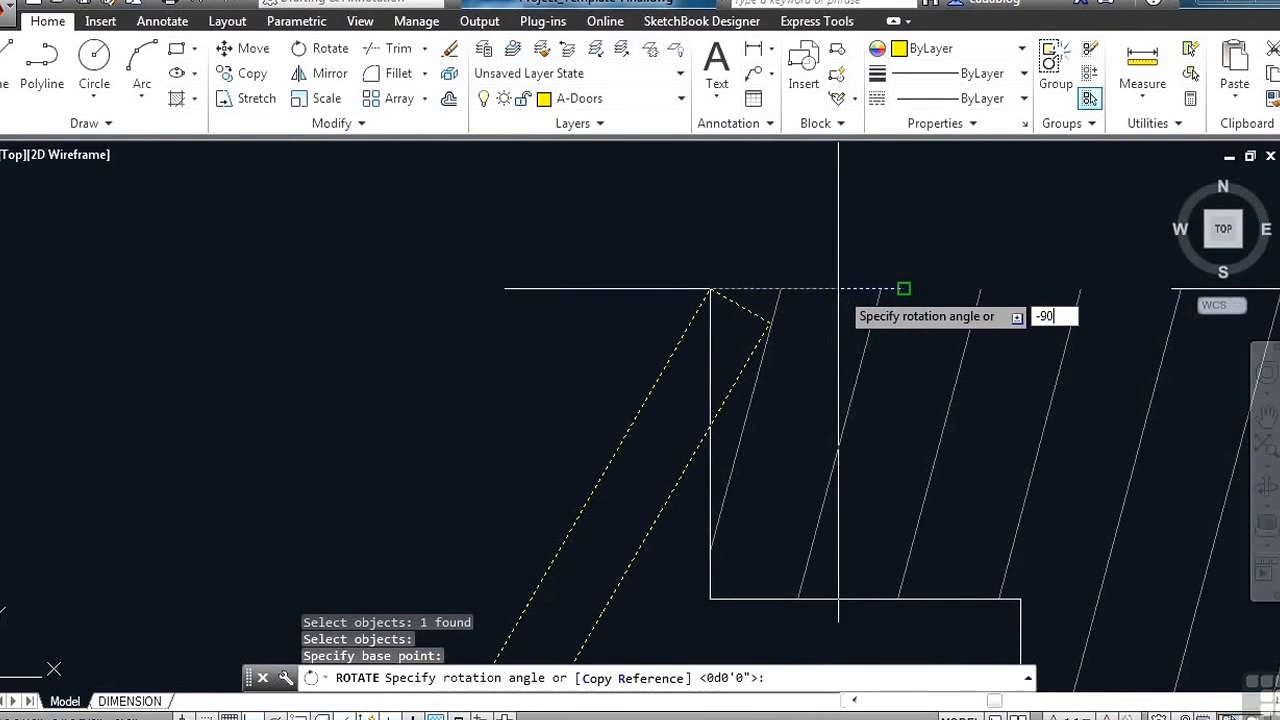
key(Return)
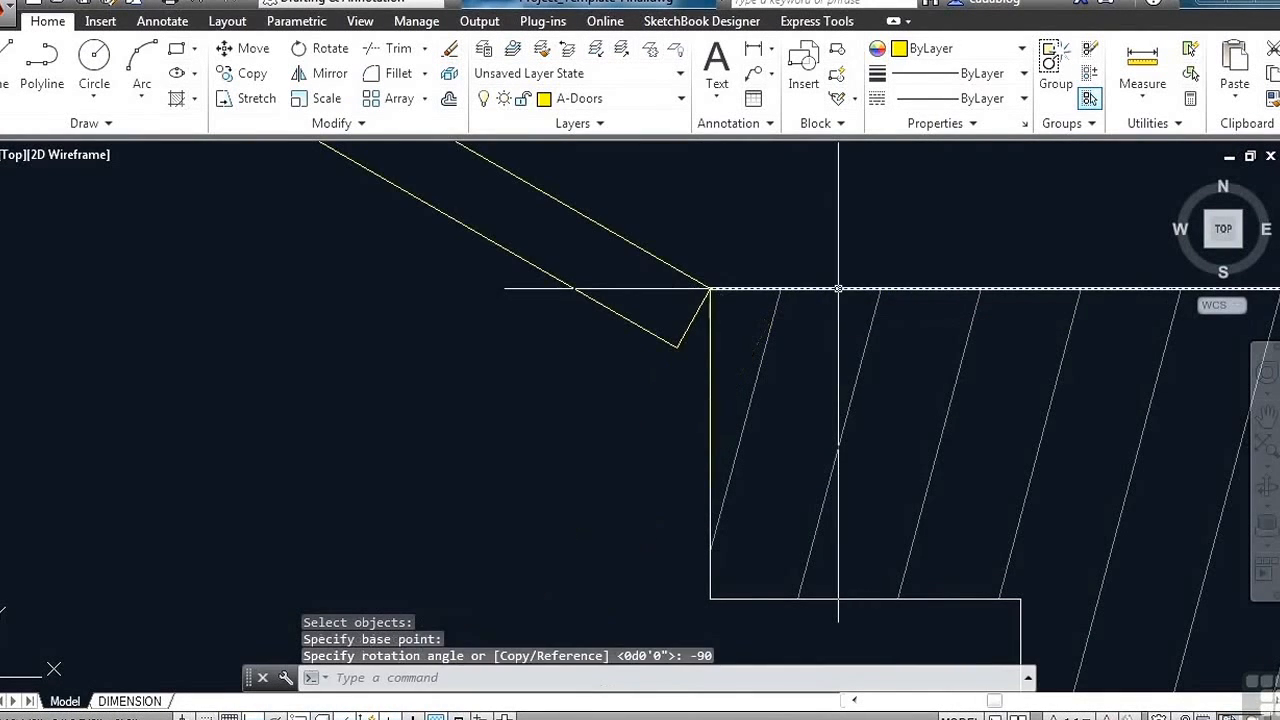
Stretch the door's frame depth further along the jamb toward the wall's inner face.
click(714, 430)
click(704, 436)
key(Escape)
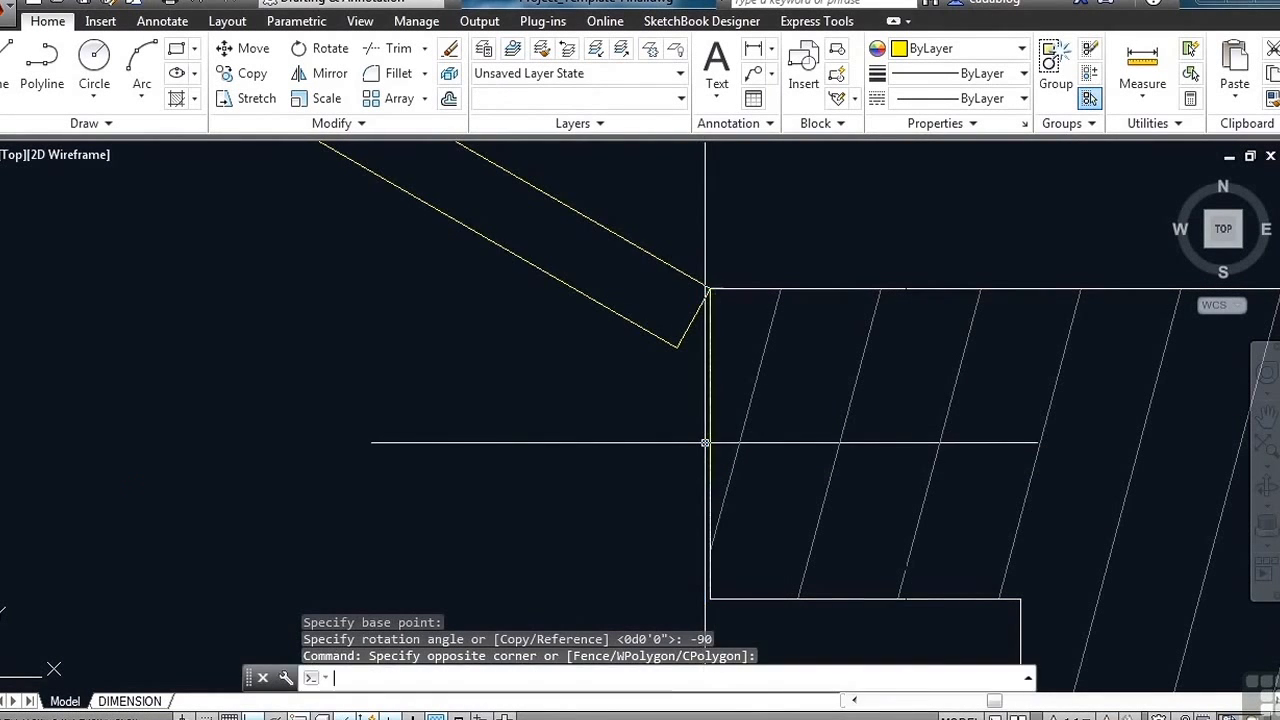
click(713, 466)
click(710, 483)
scroll(710, 483, down, 4)
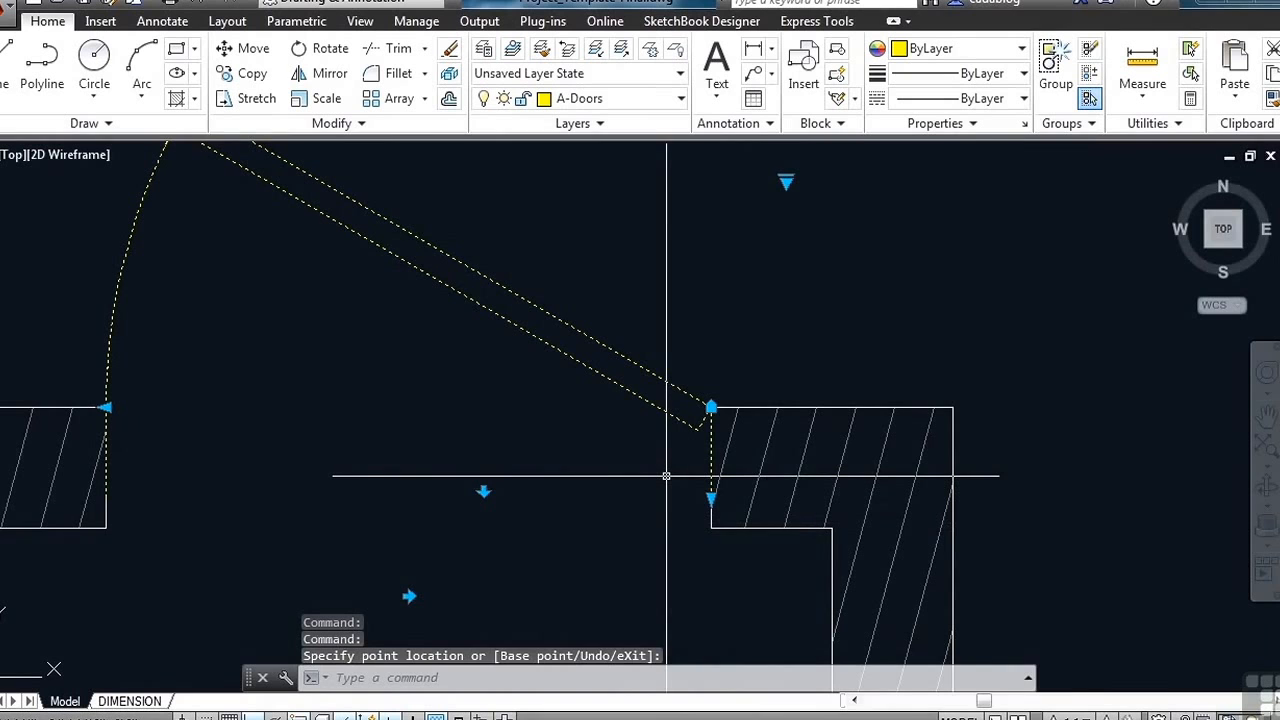
key(Escape)
Copy the door by its hinge corner to the right jamb's outer corner in the right wing's top wall opening.
scroll(786, 456, down, 4)
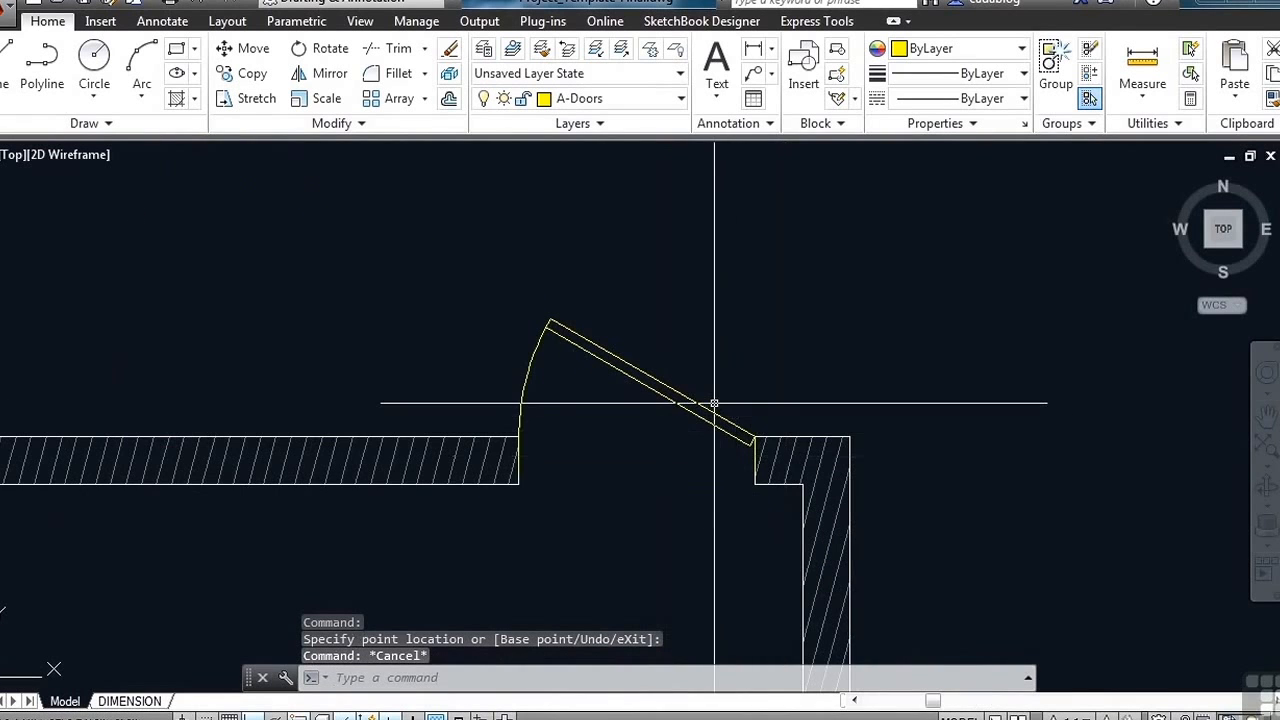
scroll(668, 345, down, 5)
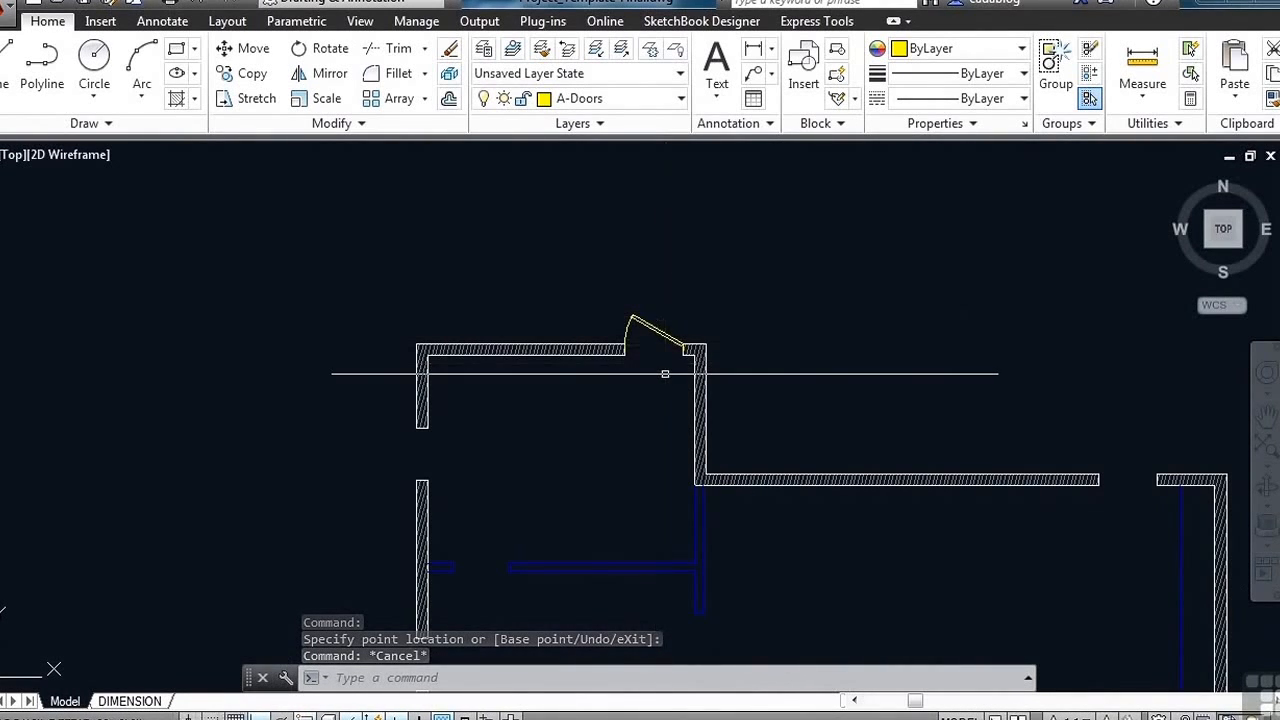
text(co)
key(Return)
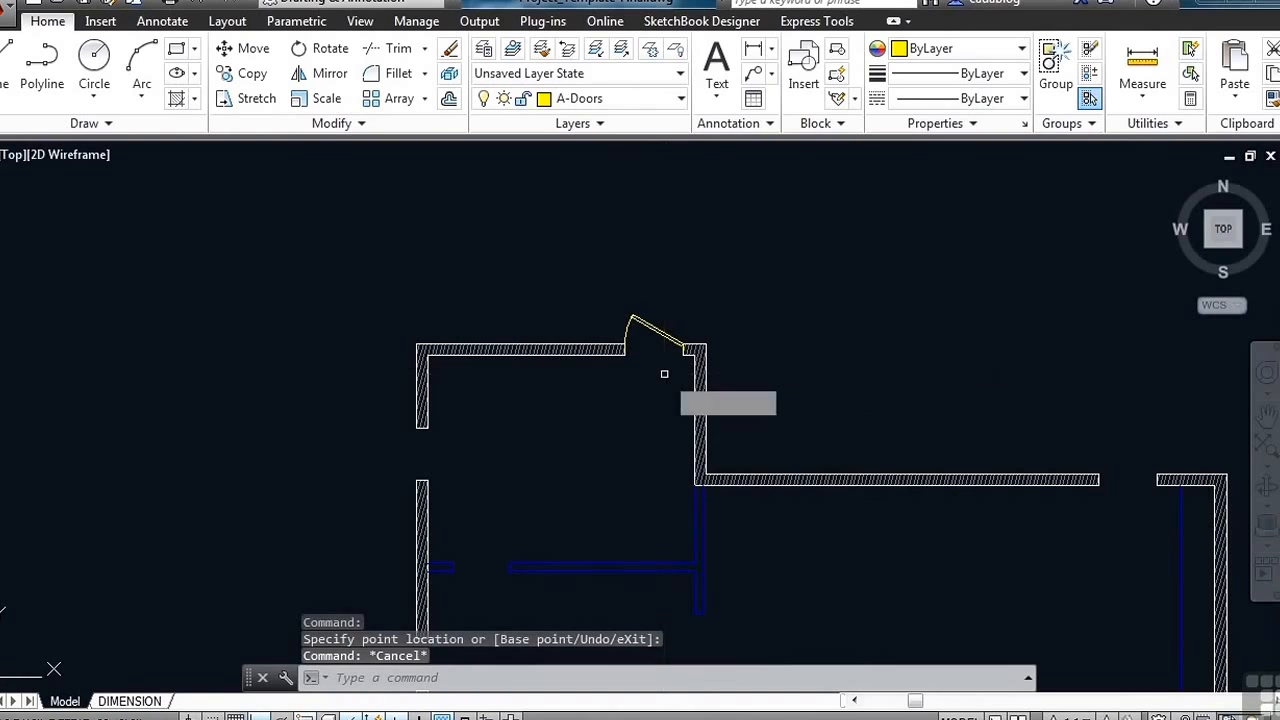
click(665, 330)
scroll(677, 346, up, 6)
key(Return)
click(783, 294)
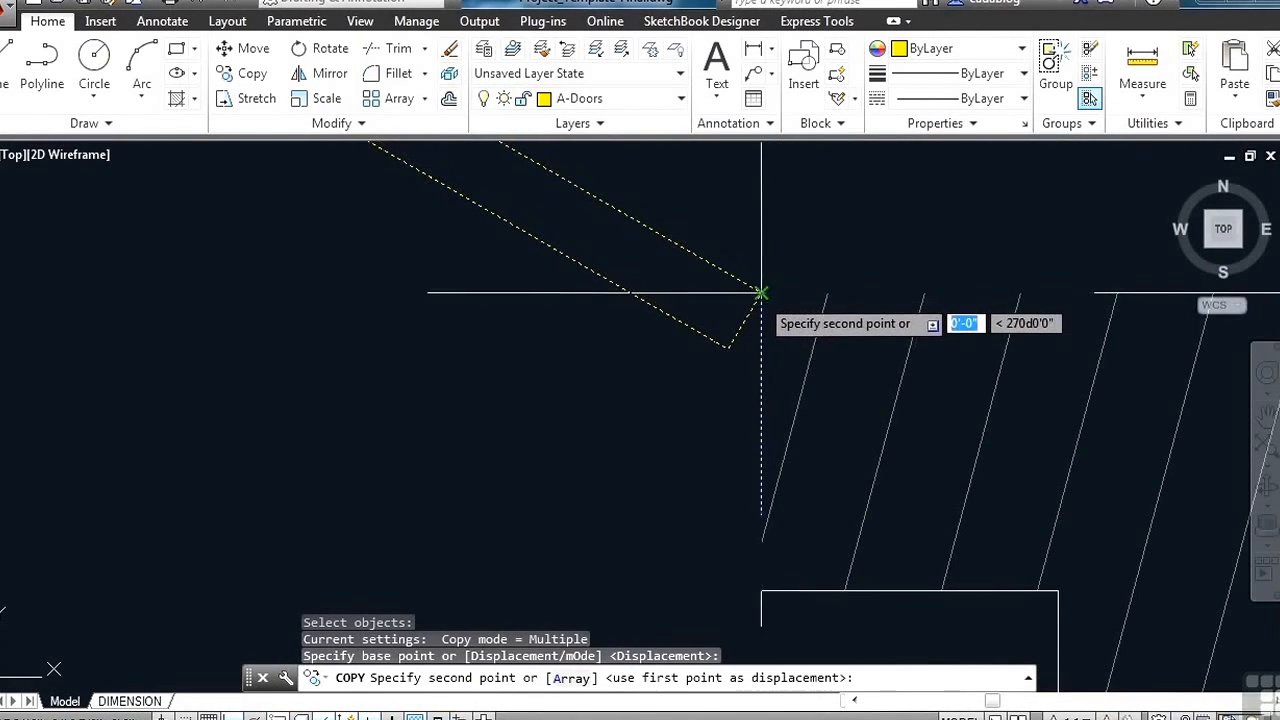
scroll(440, 382, down, 5)
scroll(620, 420, down, 2)
scroll(551, 314, down, 2)
scroll(789, 392, up, 10)
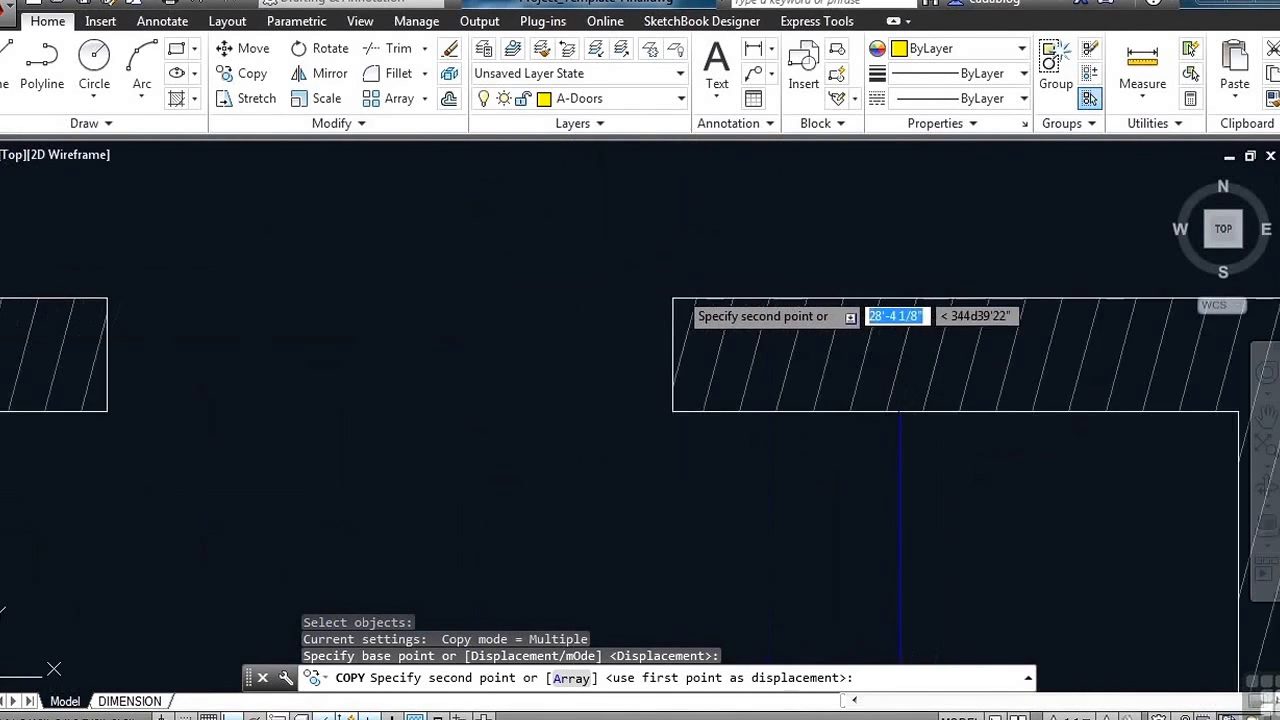
click(668, 302)
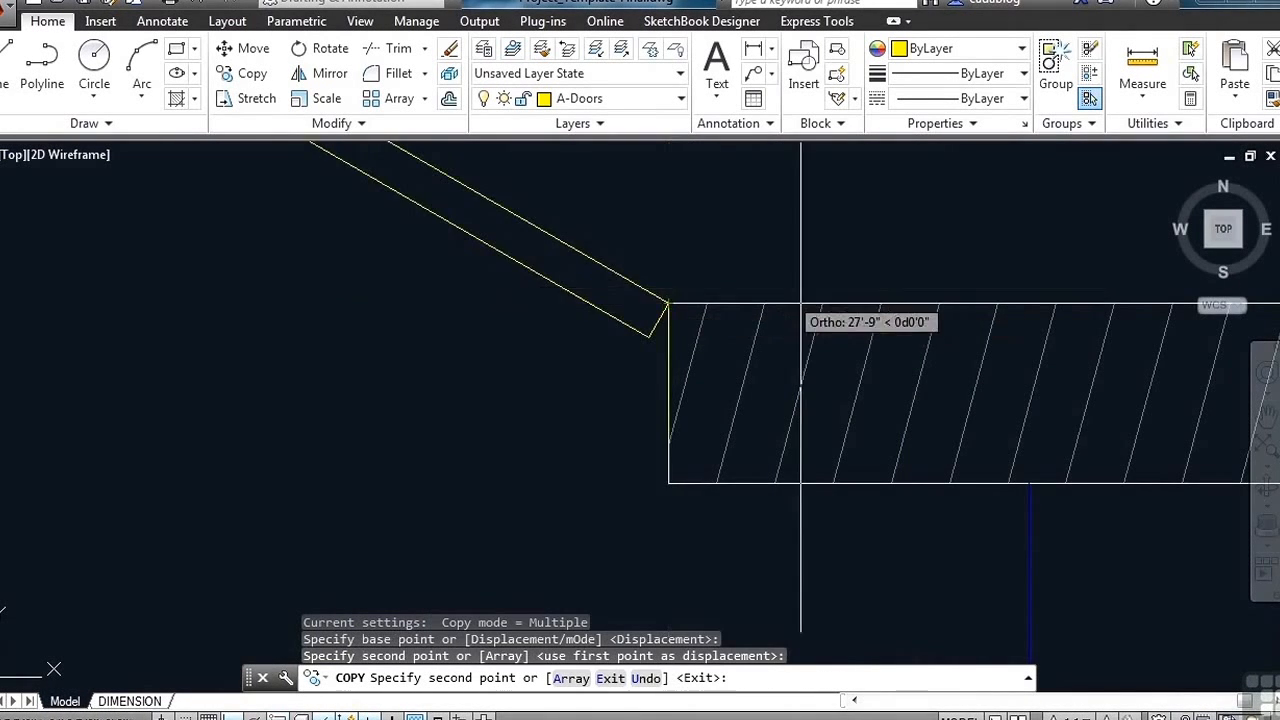
scroll(770, 345, down, 3)
key(Return)
Copy the right wing's door by its hinge corner to the left corners of both interior wall ends flanking the middle opening.
scroll(815, 310, down, 3)
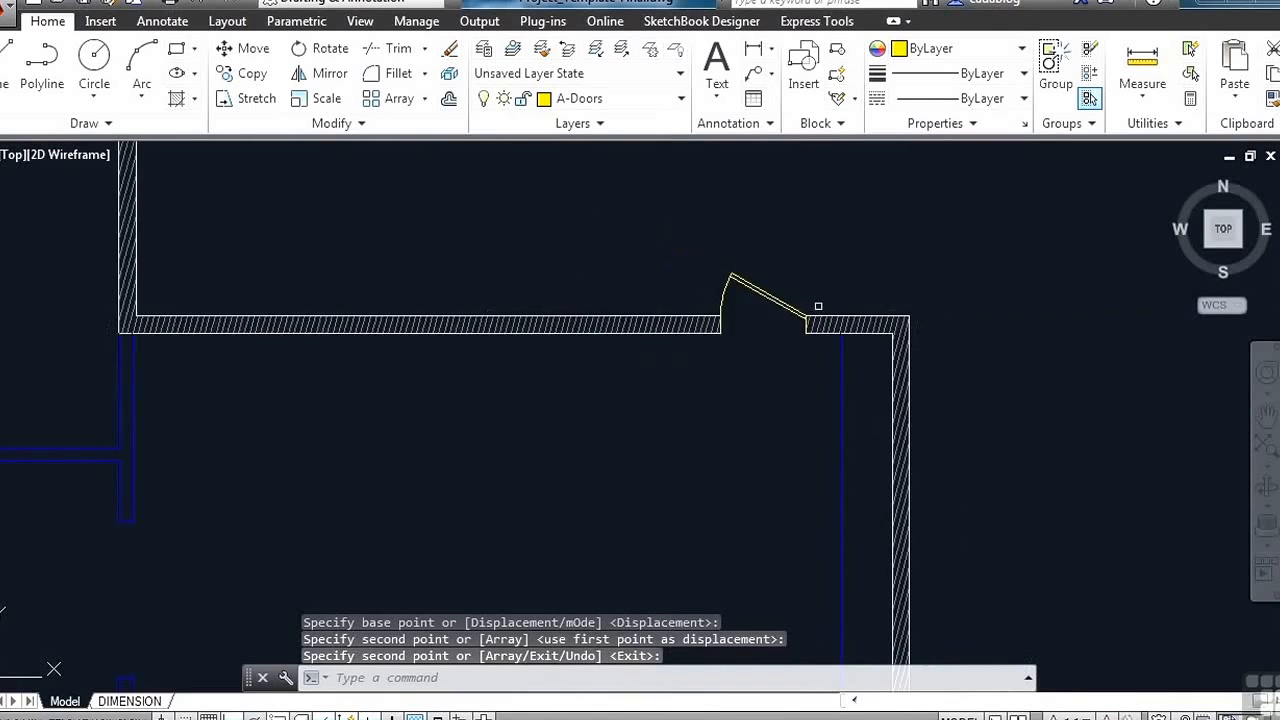
scroll(786, 310, up, 5)
key(Return)
click(772, 310)
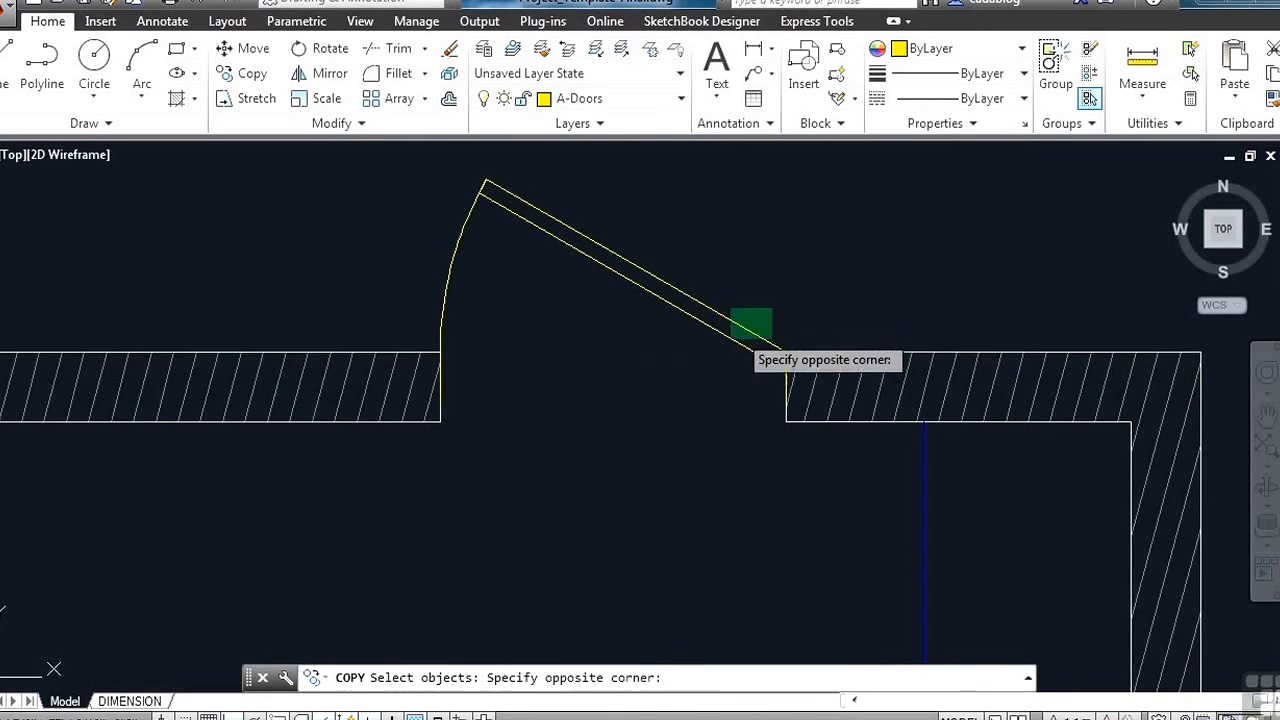
click(718, 378)
scroll(790, 372, up, 10)
scroll(805, 388, down, 2)
key(Return)
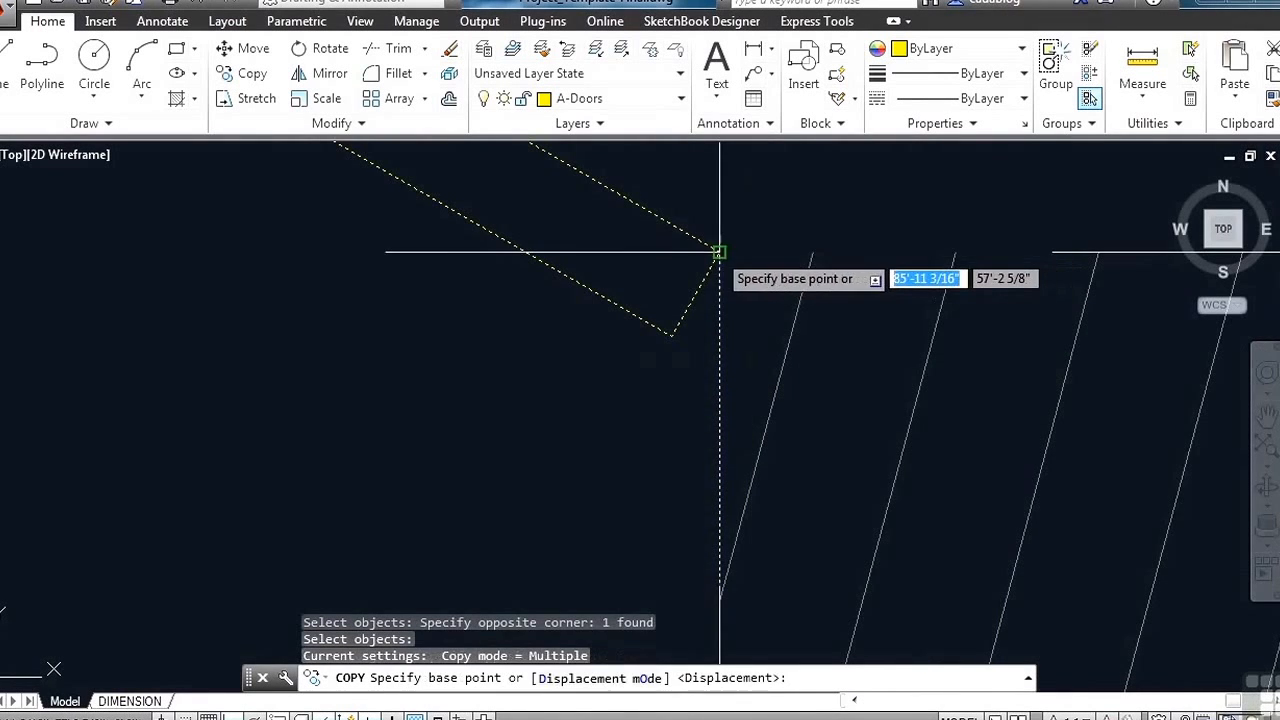
click(720, 252)
scroll(760, 280, down, 3)
scroll(834, 308, down, 8)
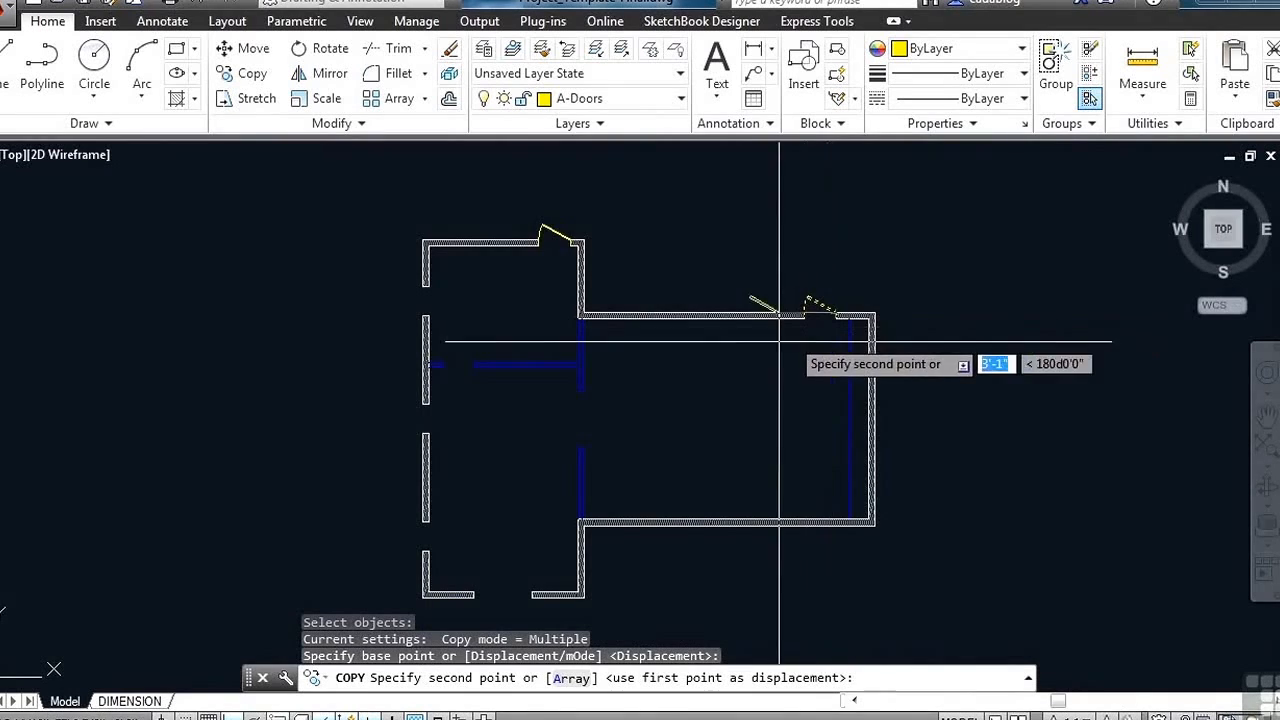
scroll(598, 394, up, 8)
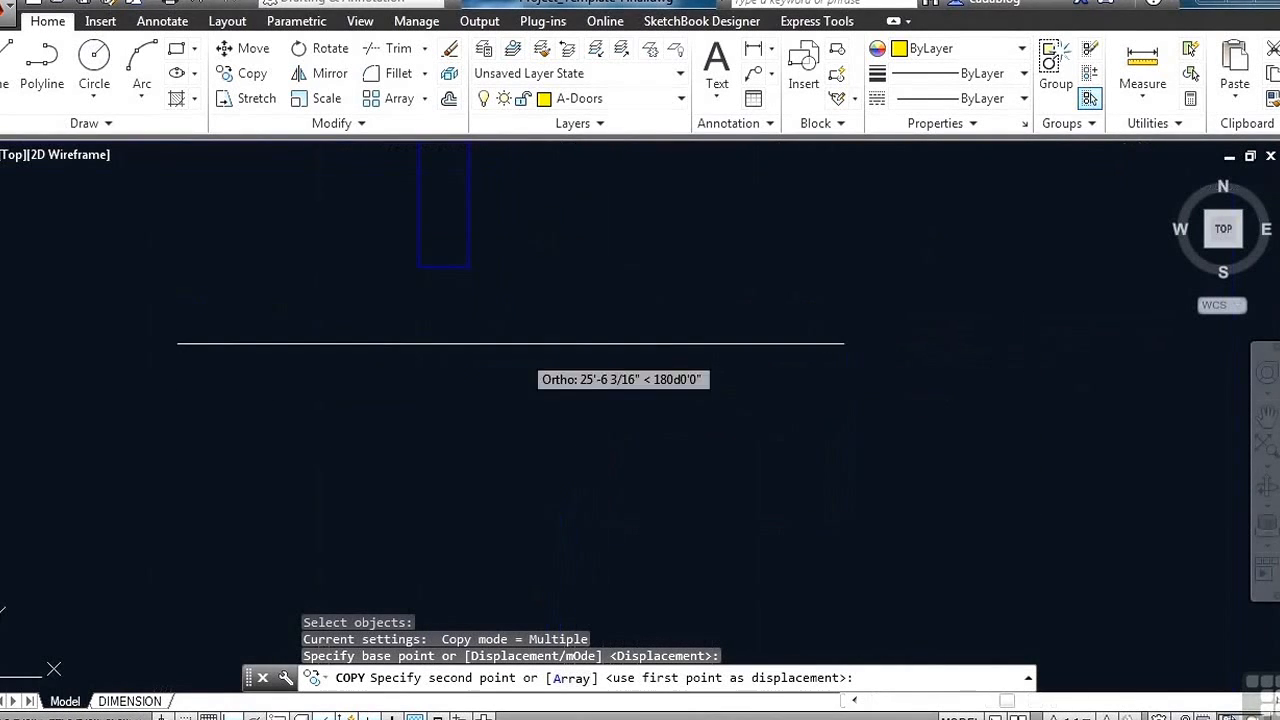
click(417, 267)
scroll(524, 246, down, 5)
scroll(520, 410, up, 3)
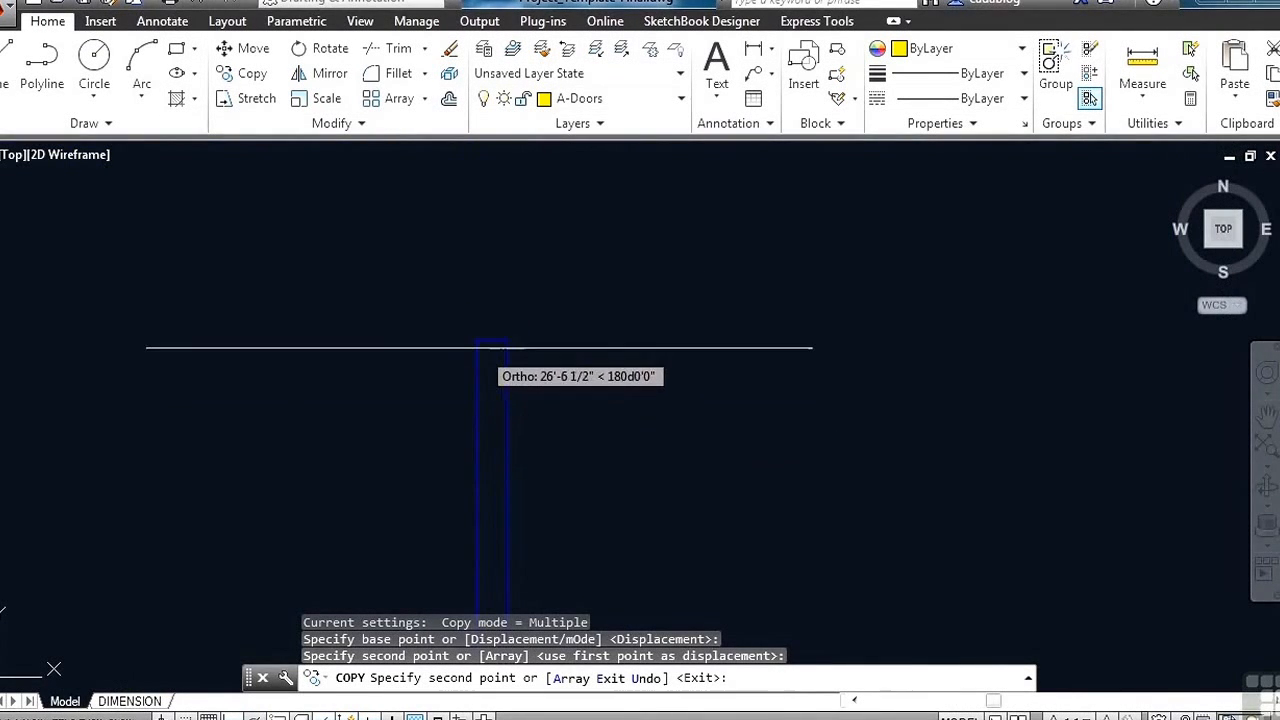
Place further door copies at the inner corners of both jambs of the bottom wall opening and finish copying.
scroll(520, 330, down, 5)
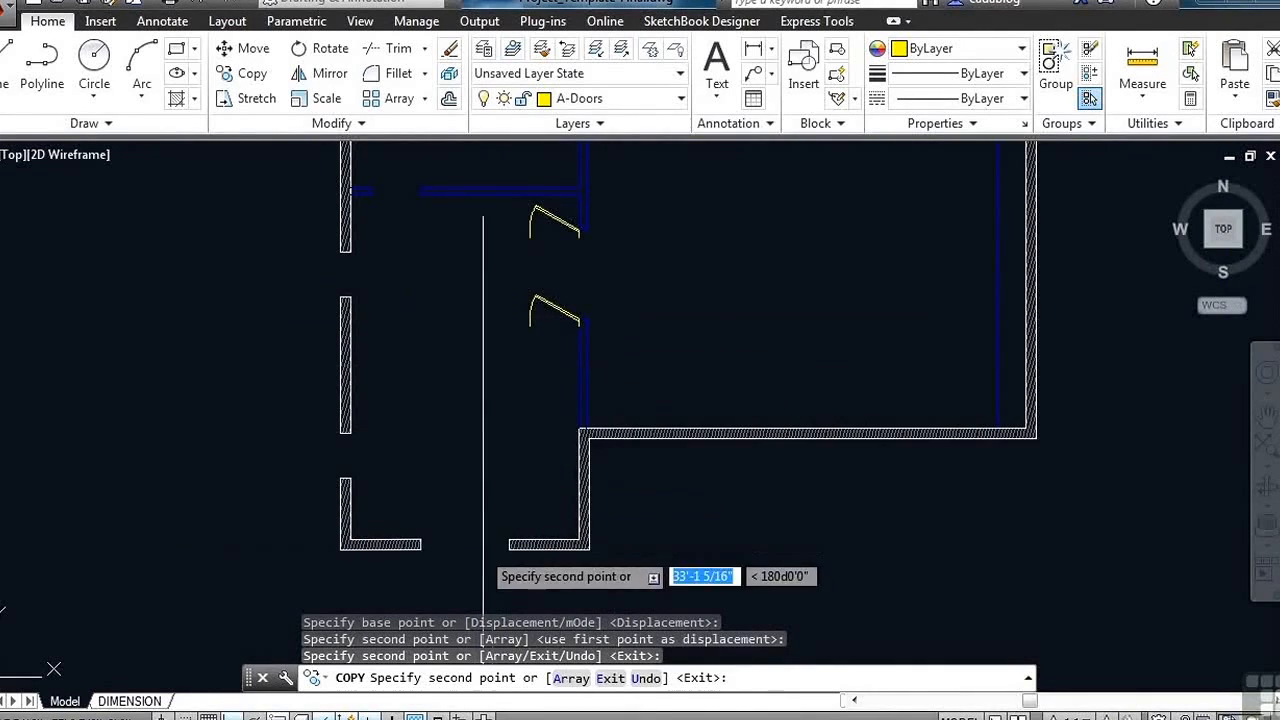
scroll(540, 530, up, 7)
scroll(630, 525, up, 4)
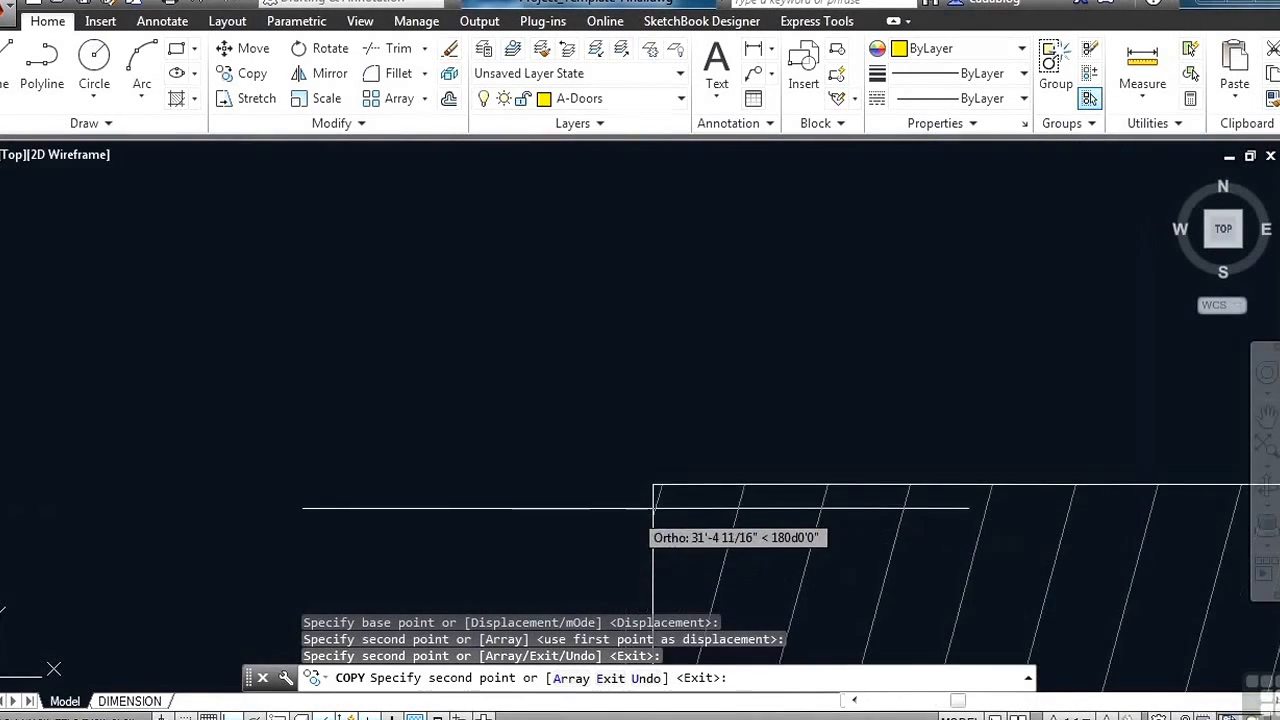
click(663, 460)
scroll(663, 460, down, 8)
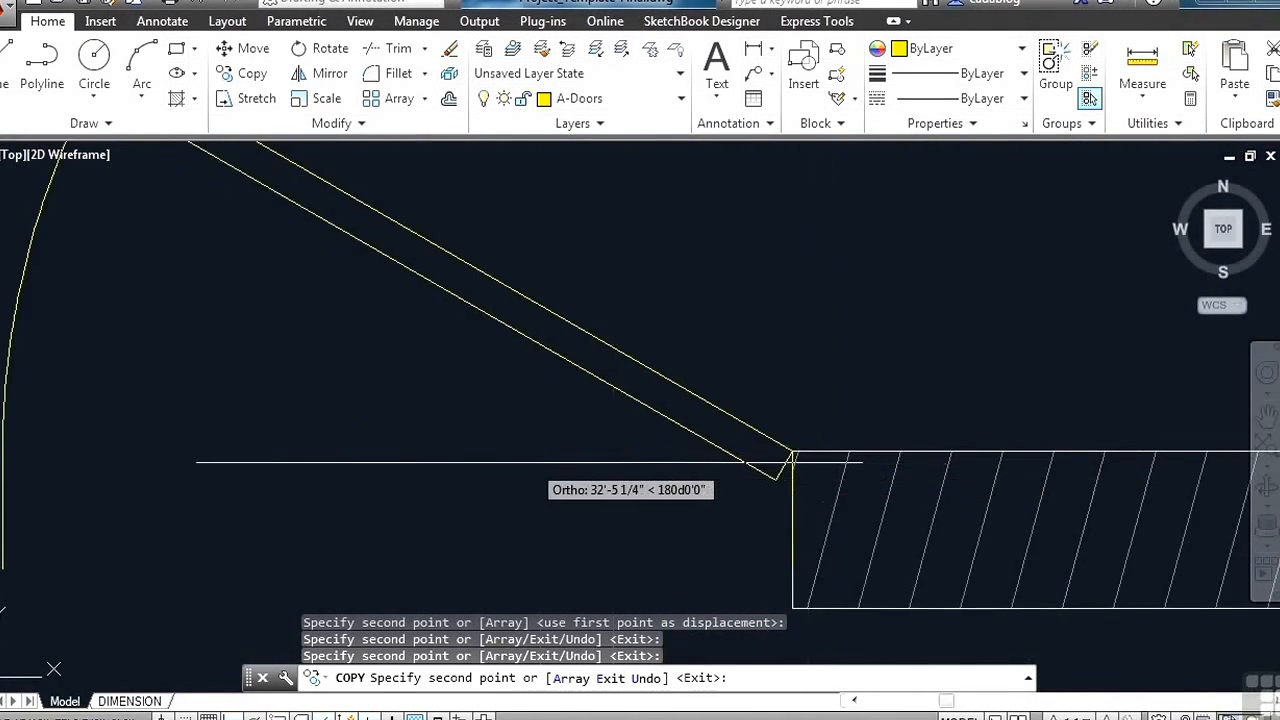
scroll(647, 460, up, 8)
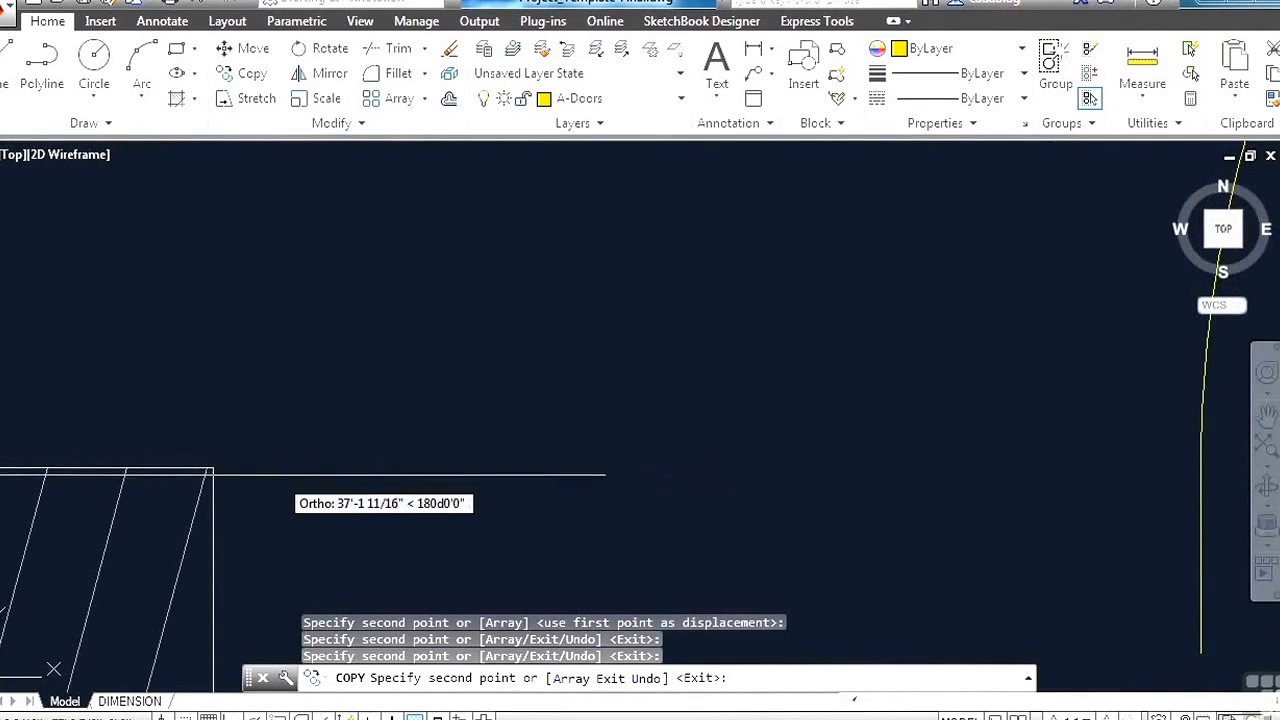
click(212, 468)
scroll(420, 470, down, 4)
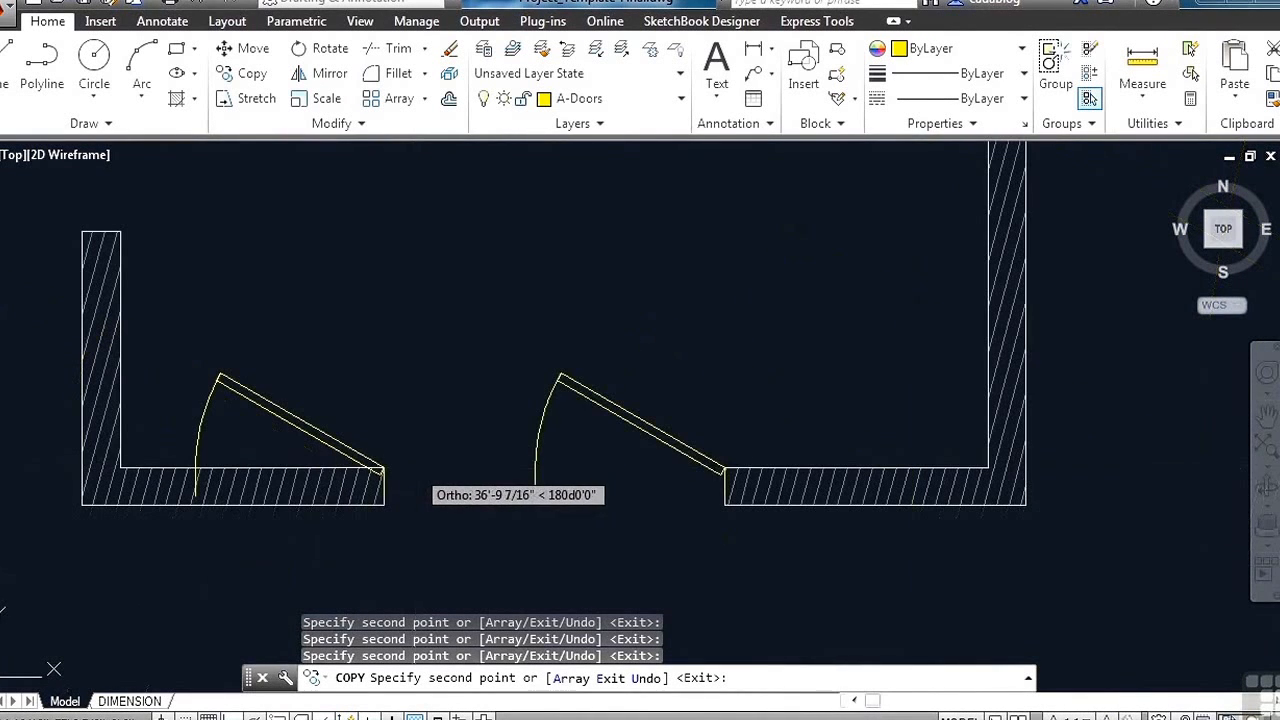
key(Return)
Flip the hinge side of the bottom opening's left door and move its hinge point perpendicular to the left jamb's end line.
click(333, 441)
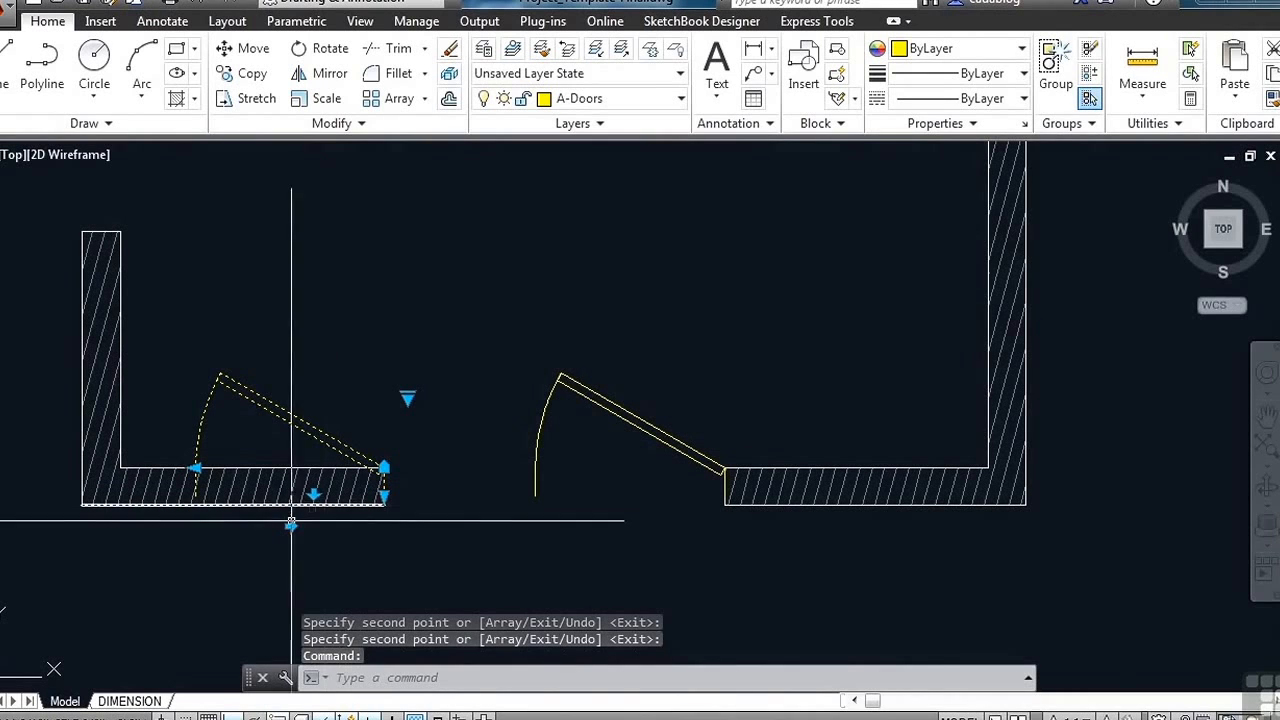
click(312, 494)
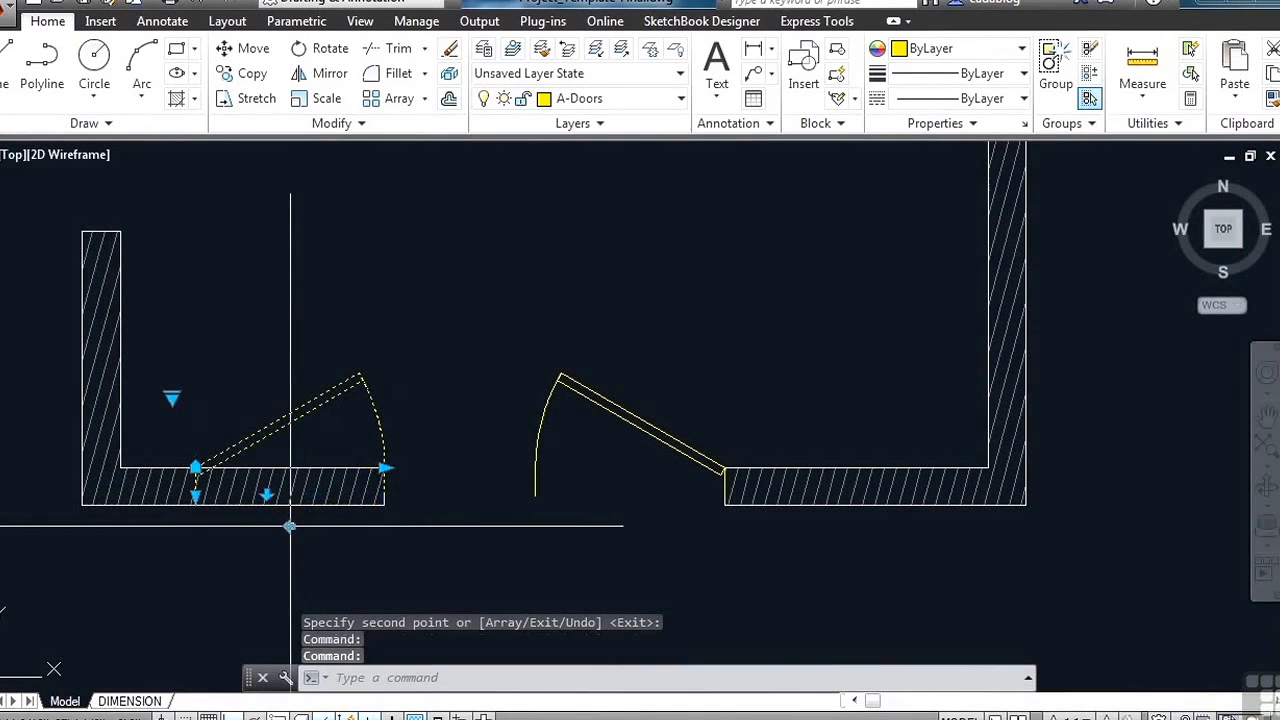
click(196, 468)
scroll(280, 466, up, 4)
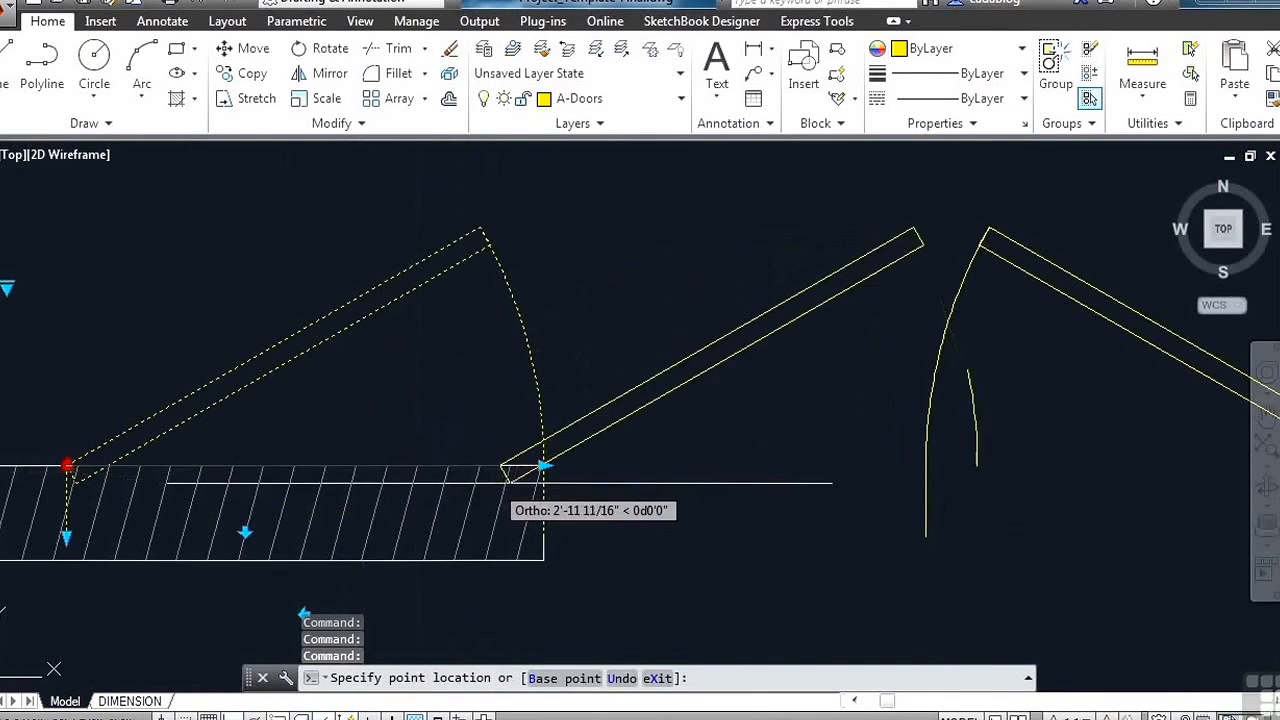
scroll(531, 466, up, 3)
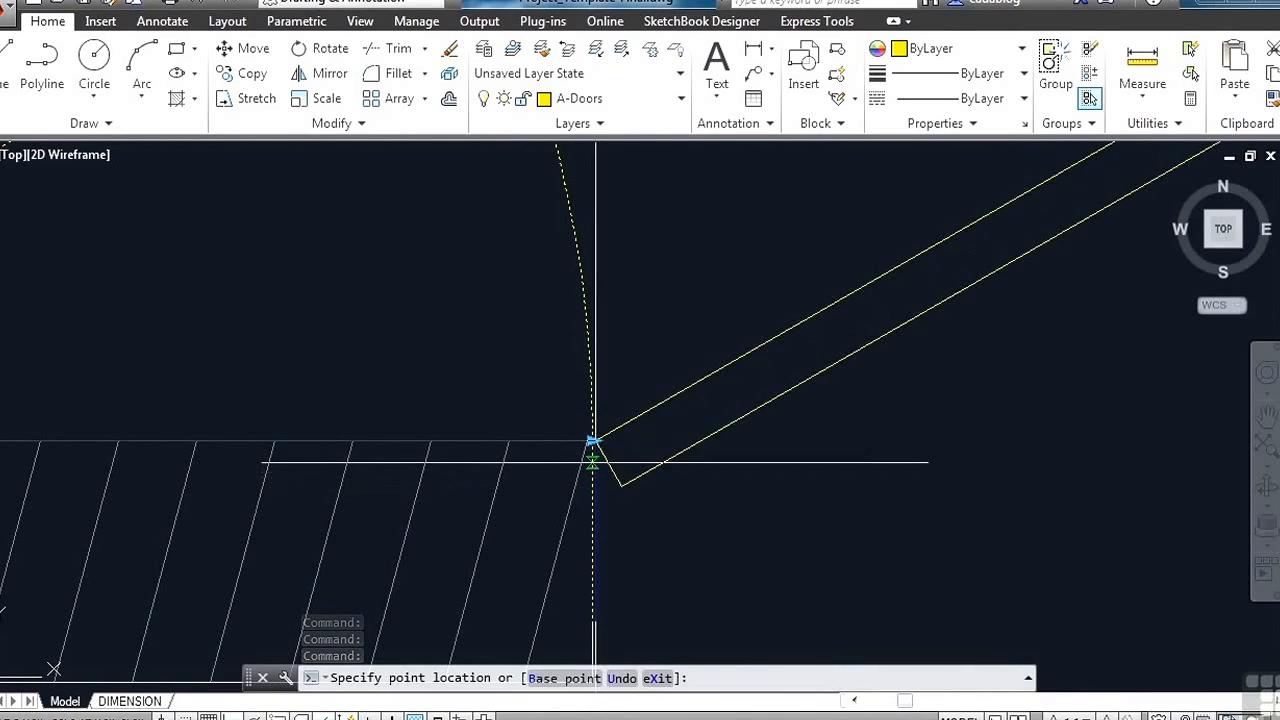
key(Return)
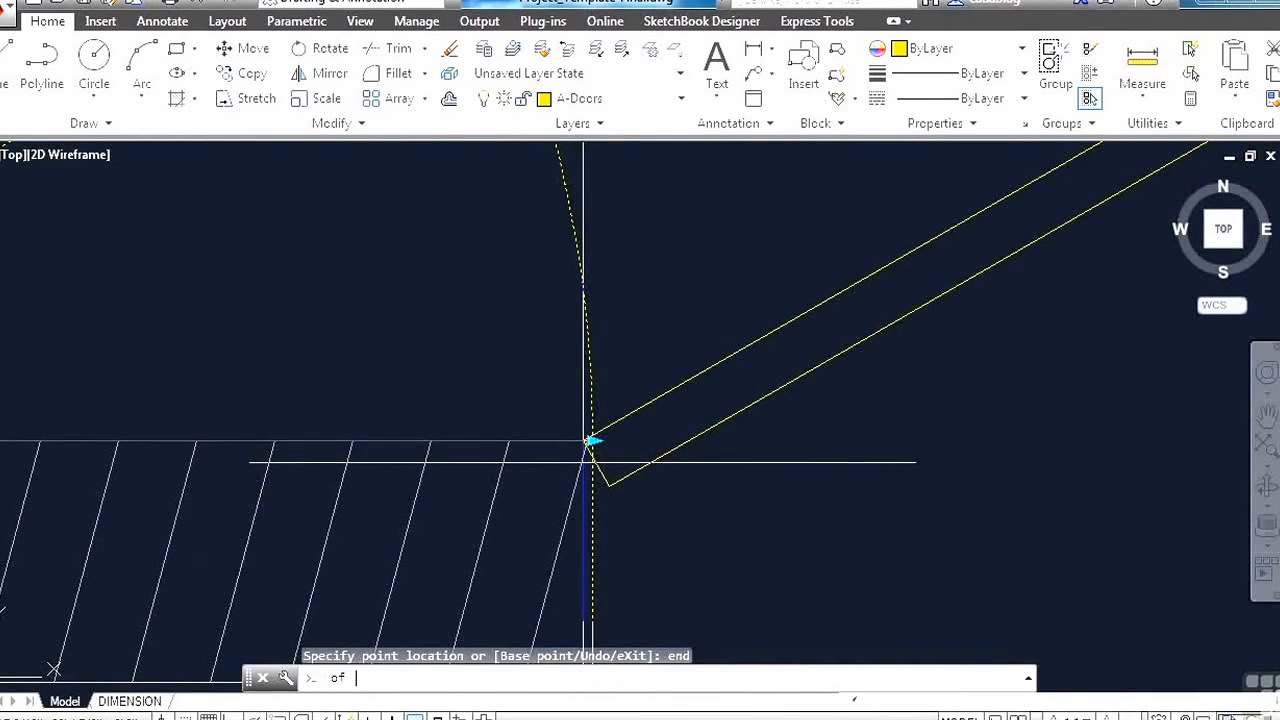
click(592, 440)
scroll(585, 457, down, 4)
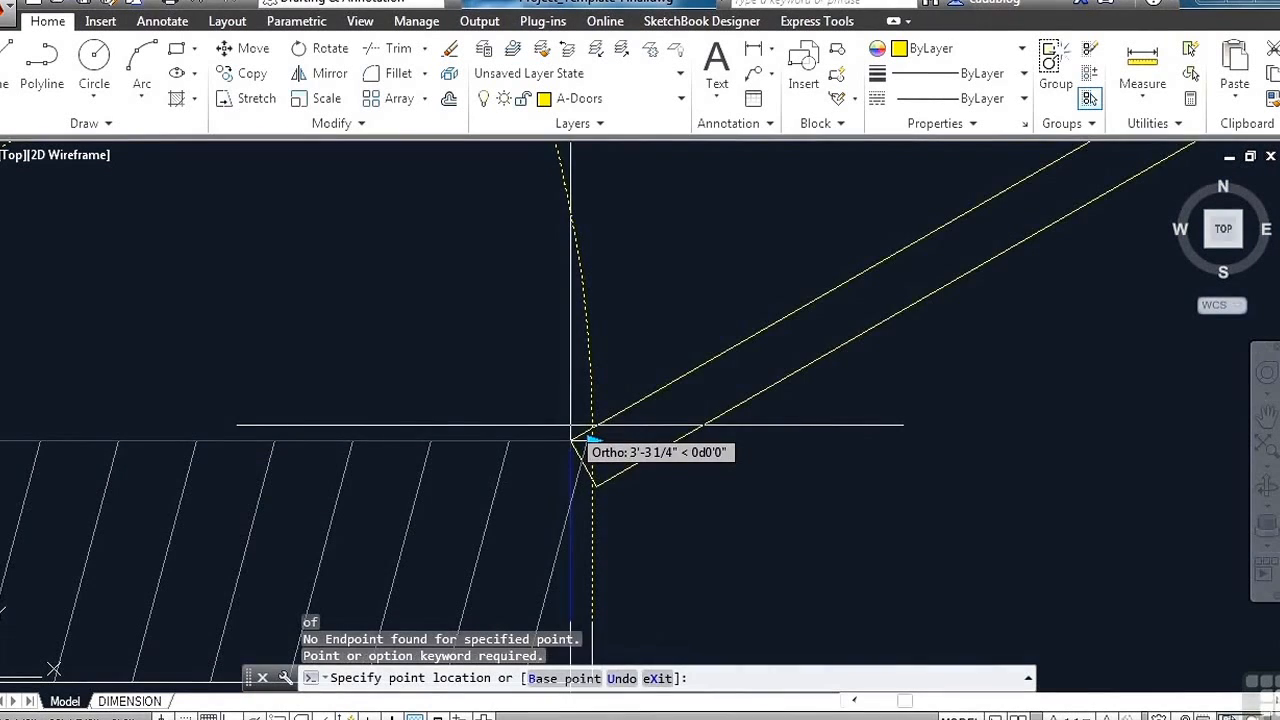
scroll(555, 540, up, 2)
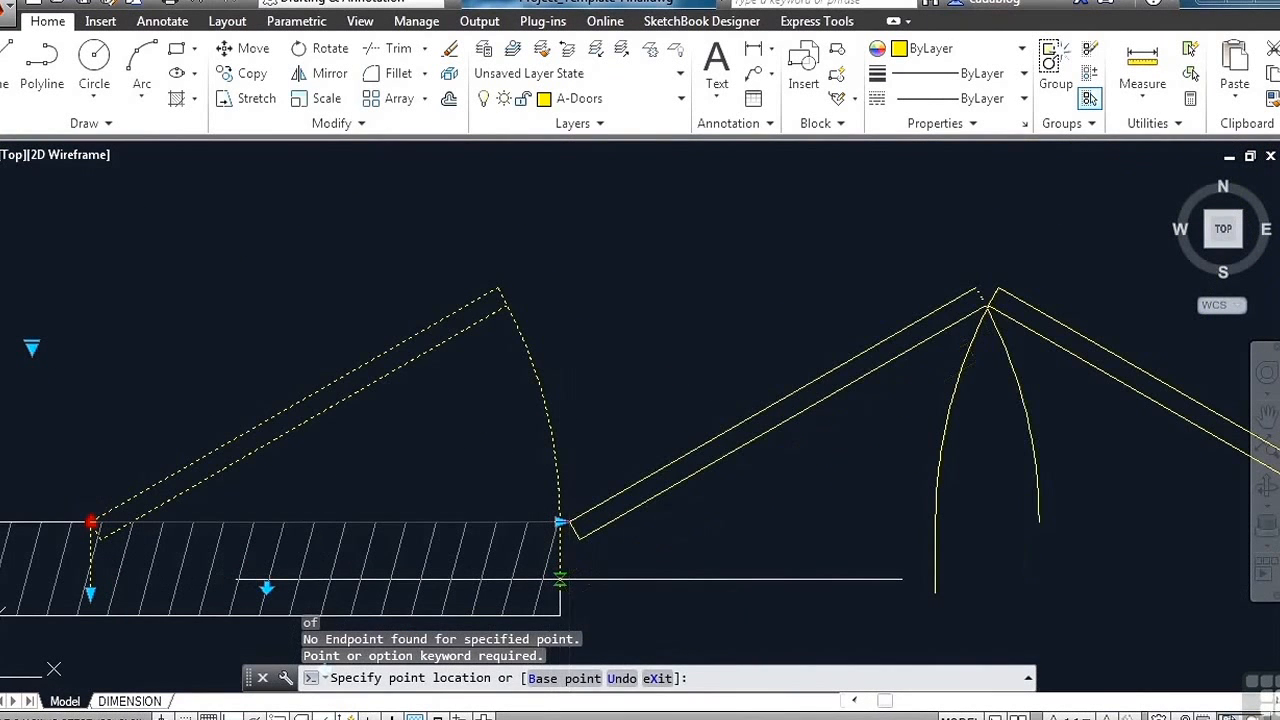
text(per)
key(Return)
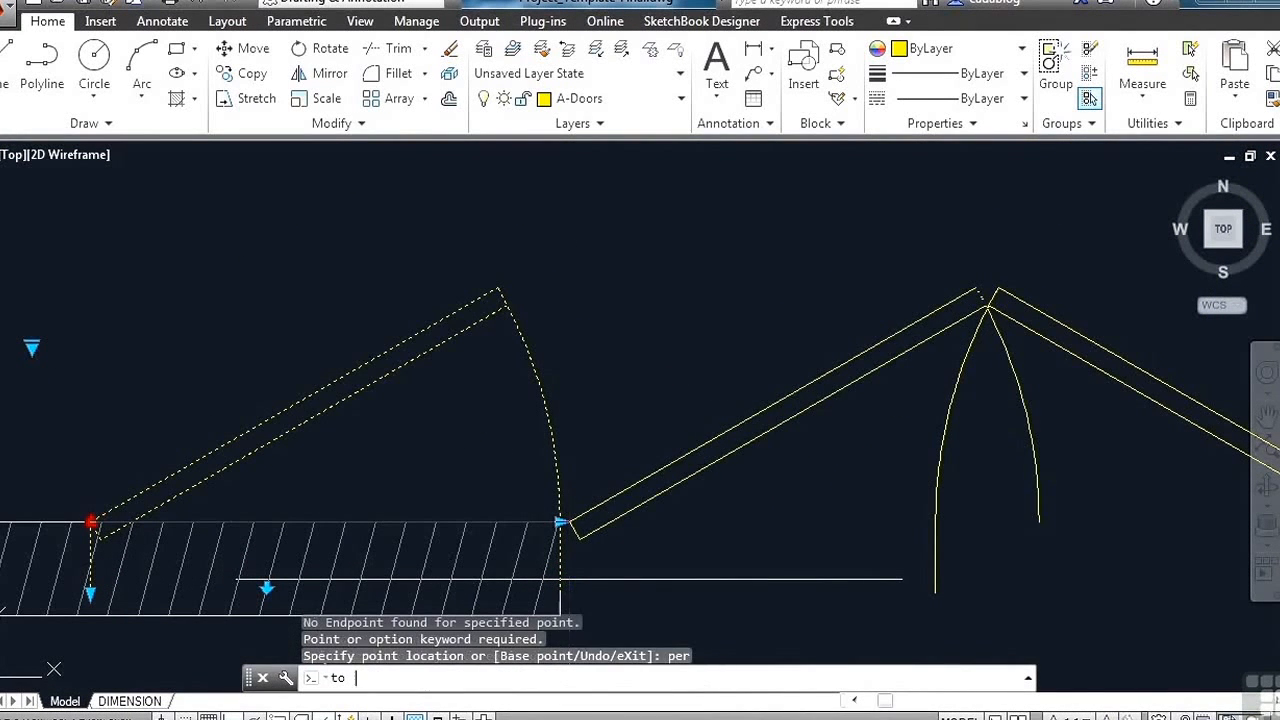
click(559, 552)
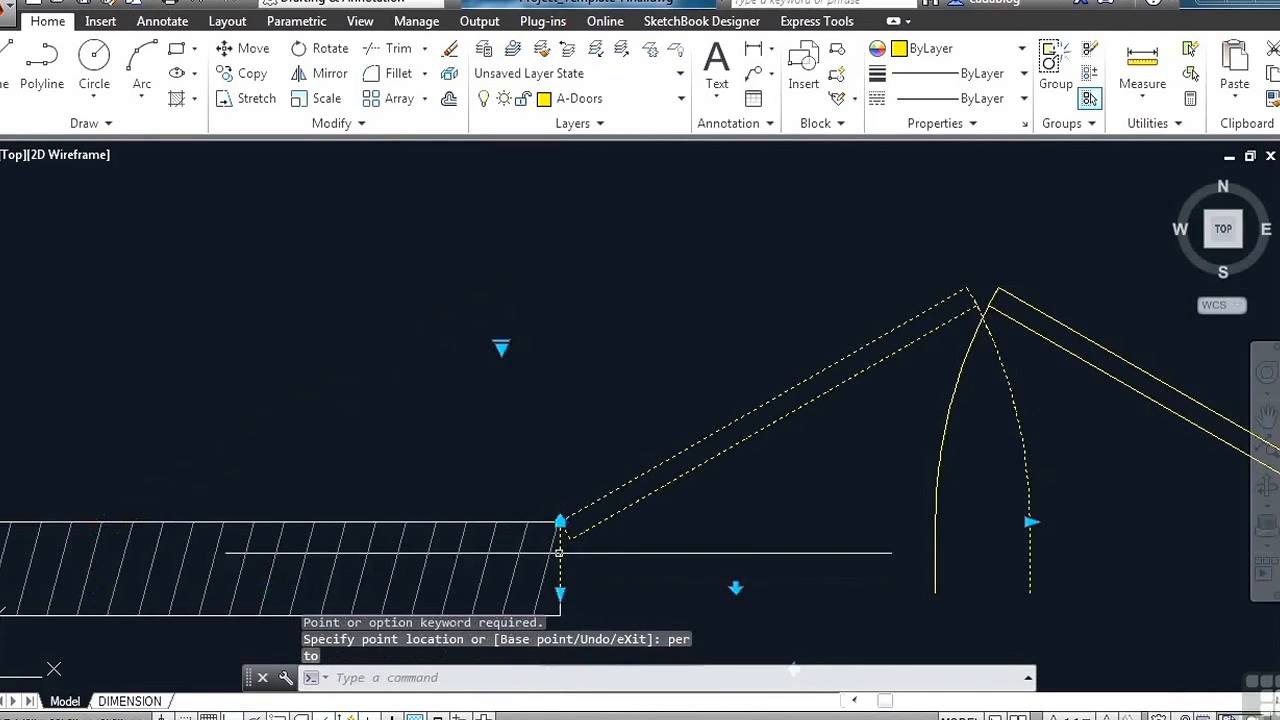
Resize both door leaves in the bottom opening to 3'-0" so they meet in the middle.
scroll(429, 383, down, 4)
scroll(645, 440, up, 2)
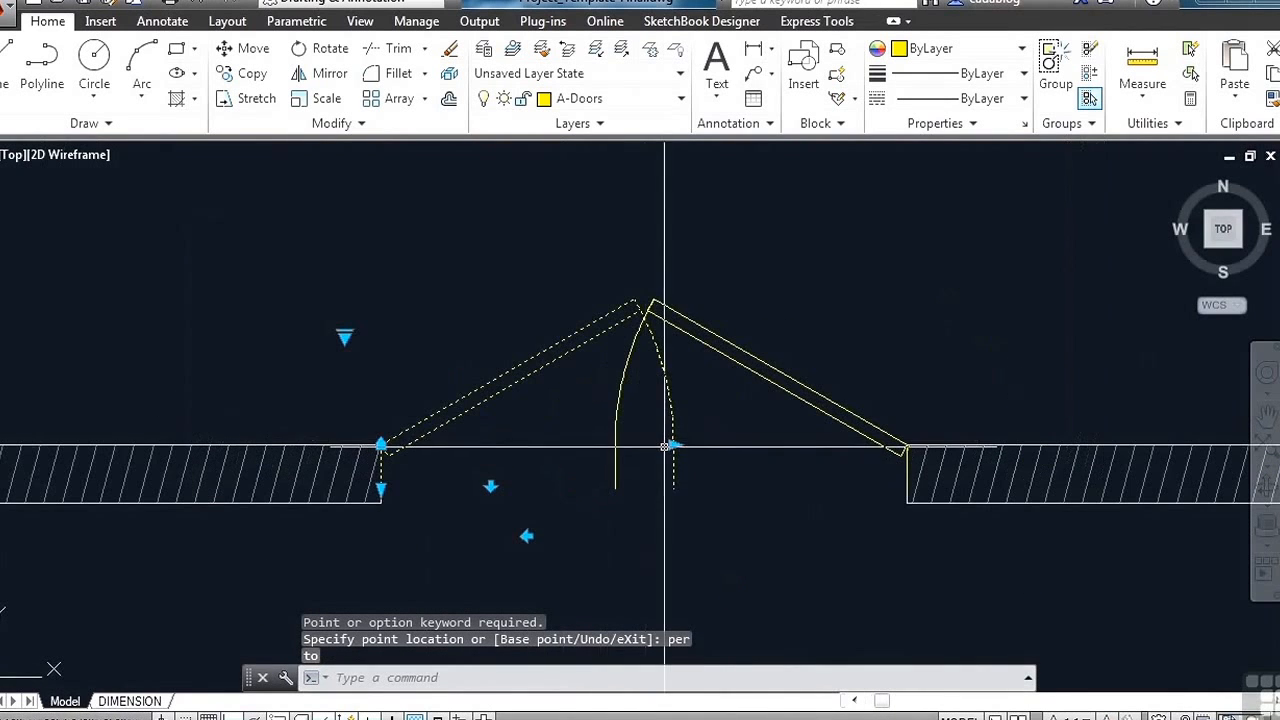
click(673, 444)
scroll(673, 444, up, 2)
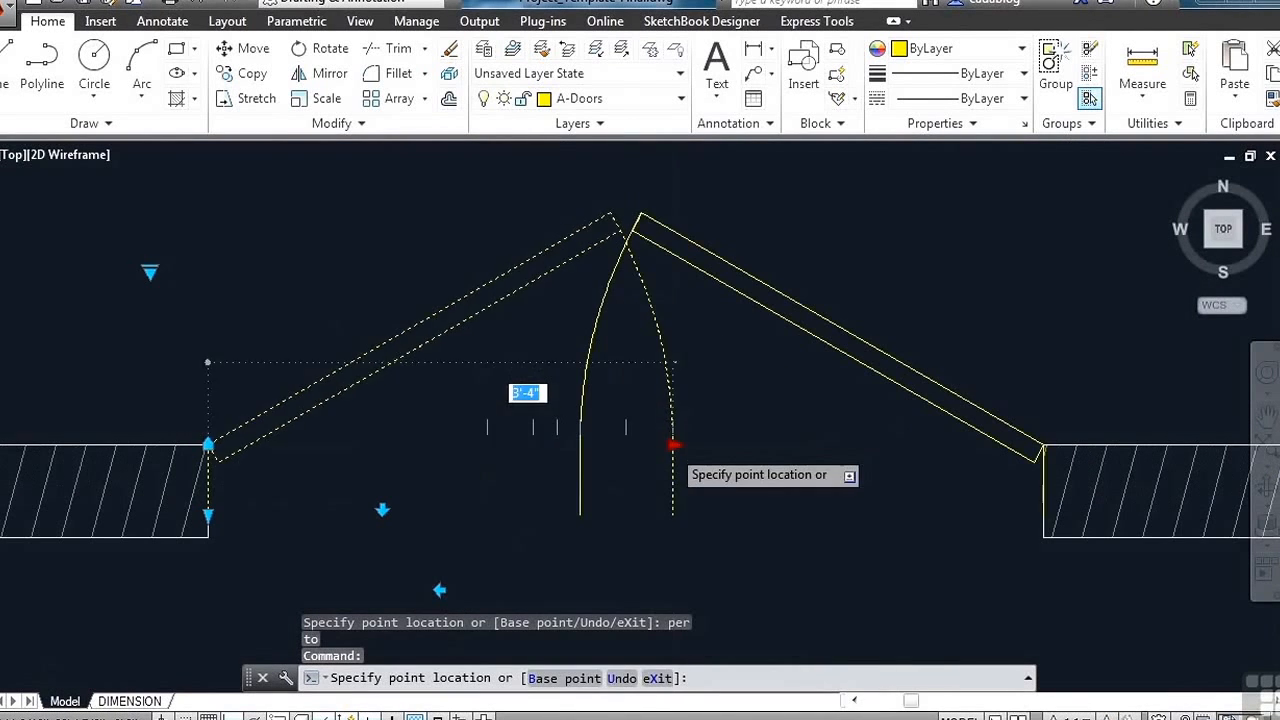
click(634, 451)
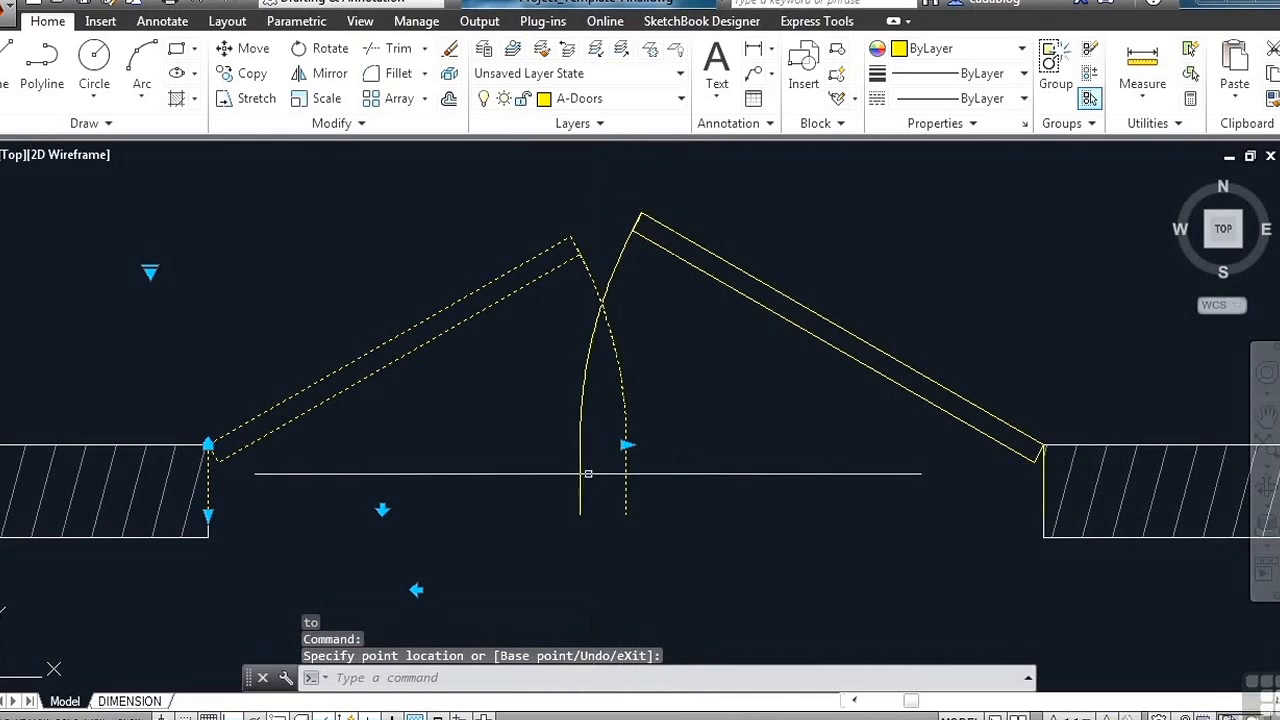
click(580, 473)
click(580, 444)
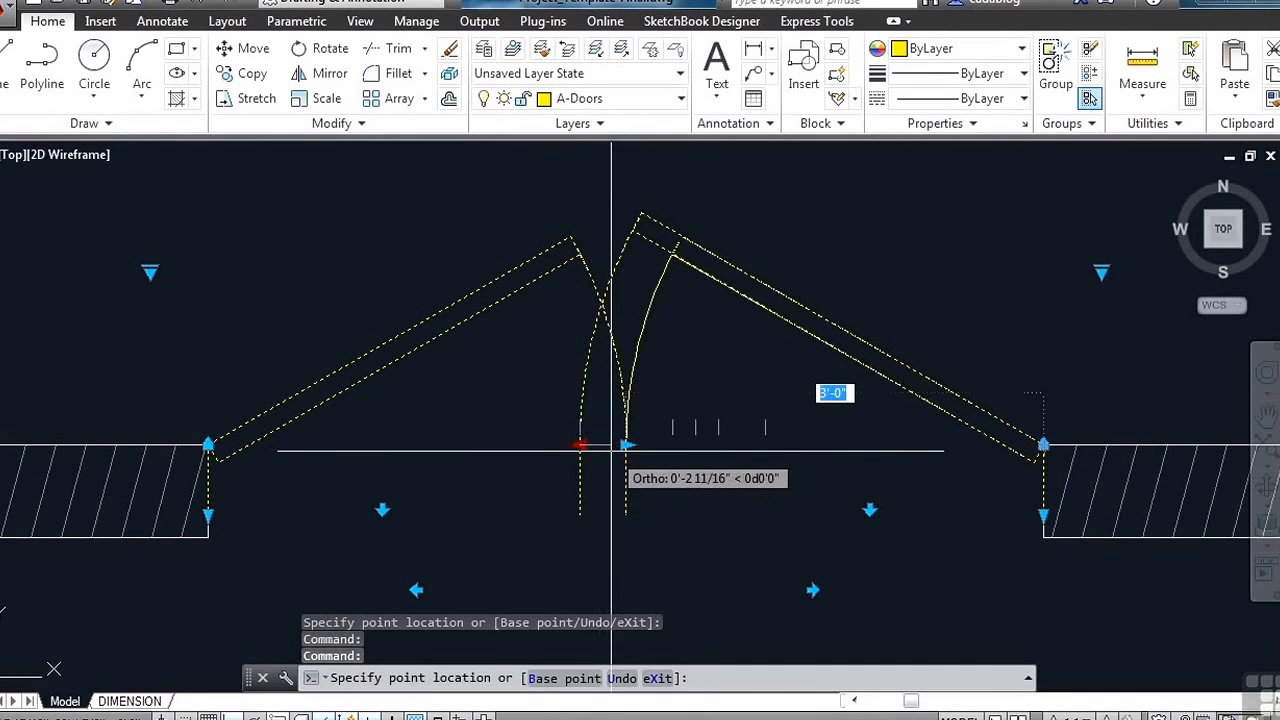
click(626, 447)
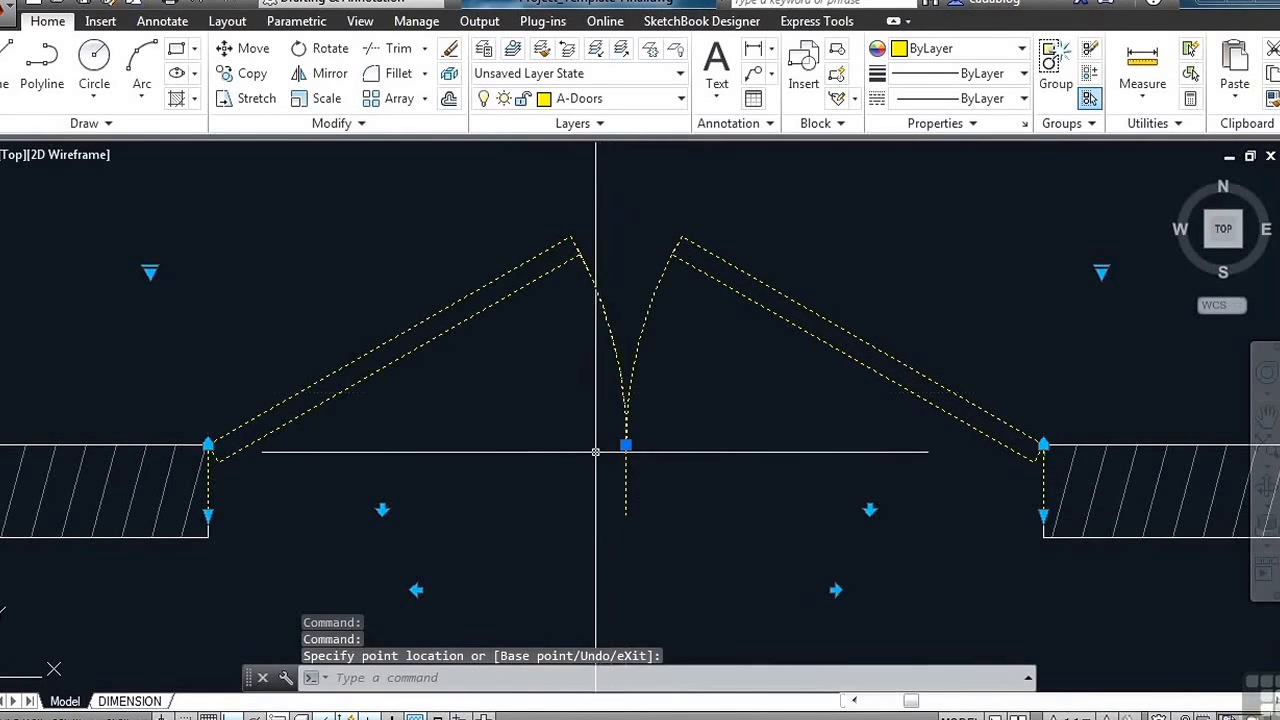
key(Escape)
Move the hinge point of the lower interior door to the right corner of its interior wall end.
scroll(594, 452, down, 4)
scroll(557, 494, up, 4)
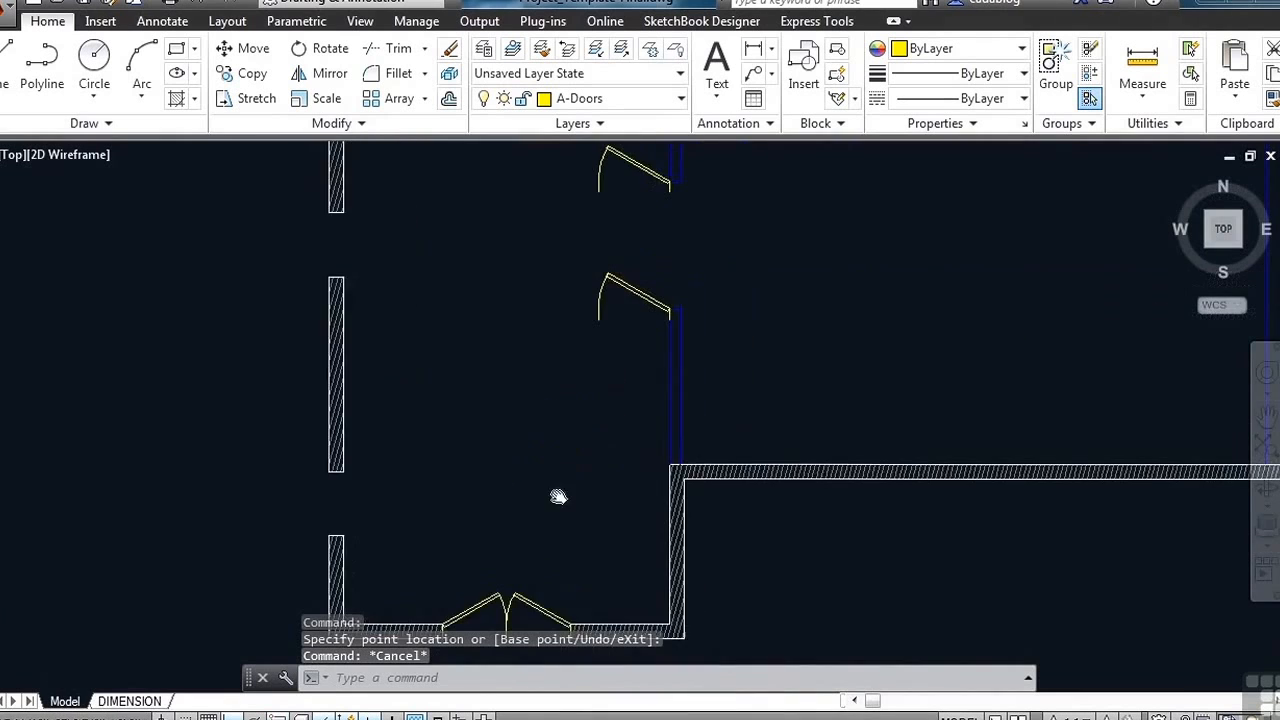
scroll(550, 500, down, 2)
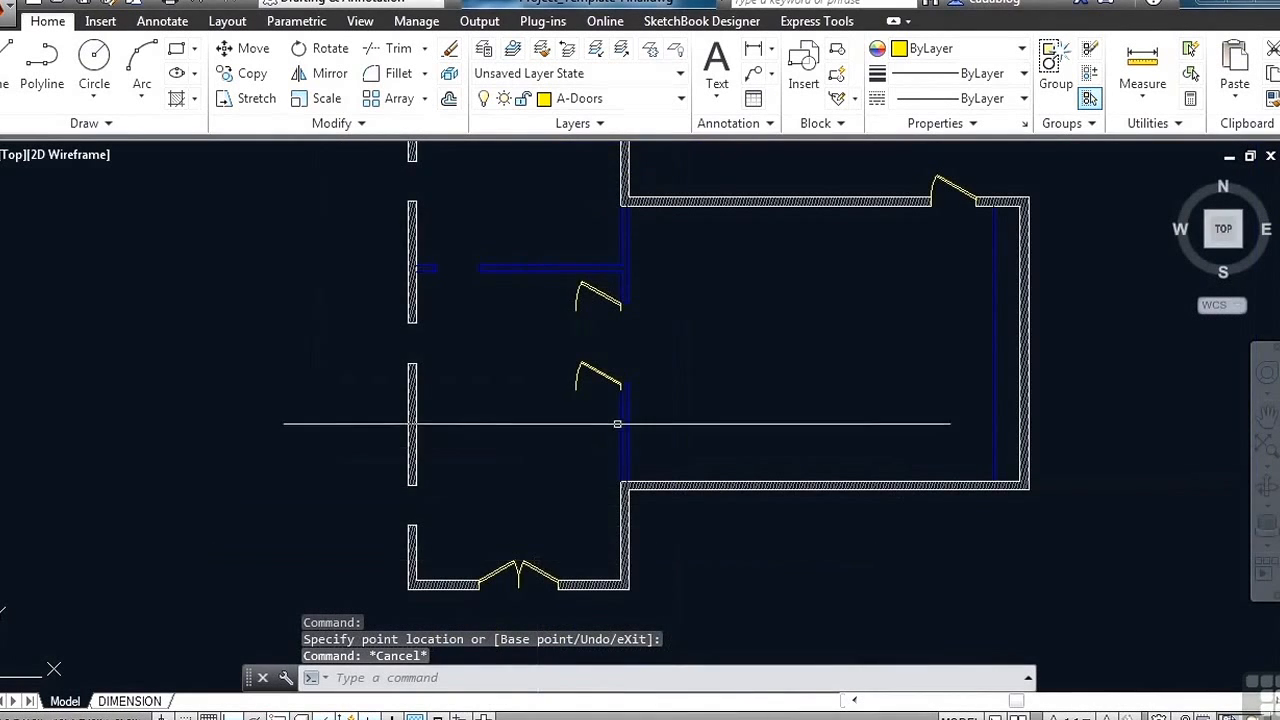
scroll(612, 420, up, 5)
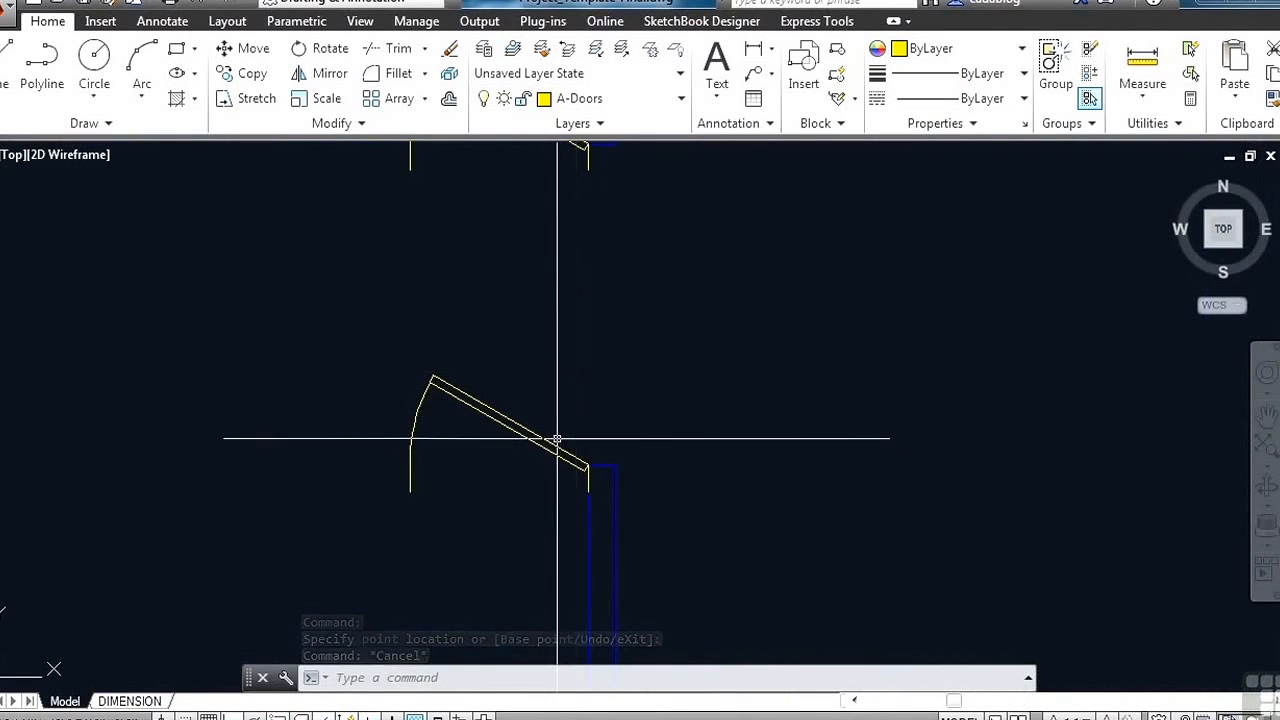
click(554, 439)
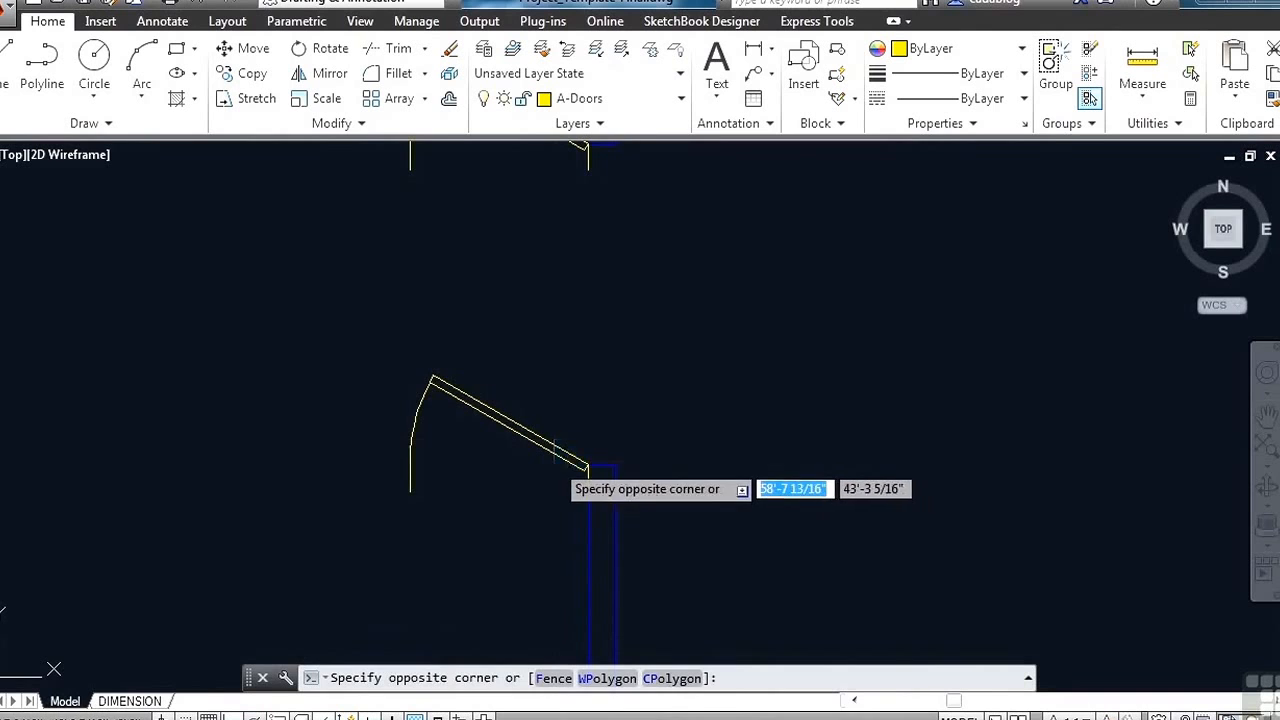
click(588, 466)
scroll(591, 462, up, 4)
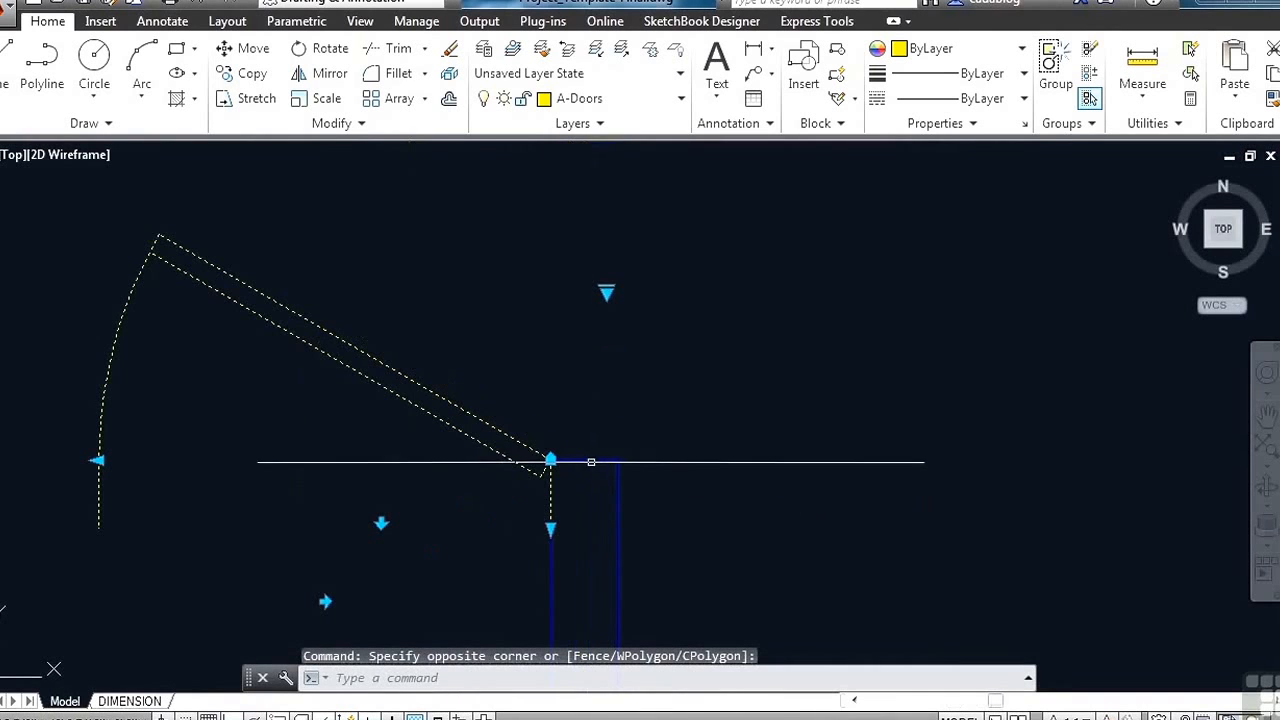
click(551, 461)
click(617, 460)
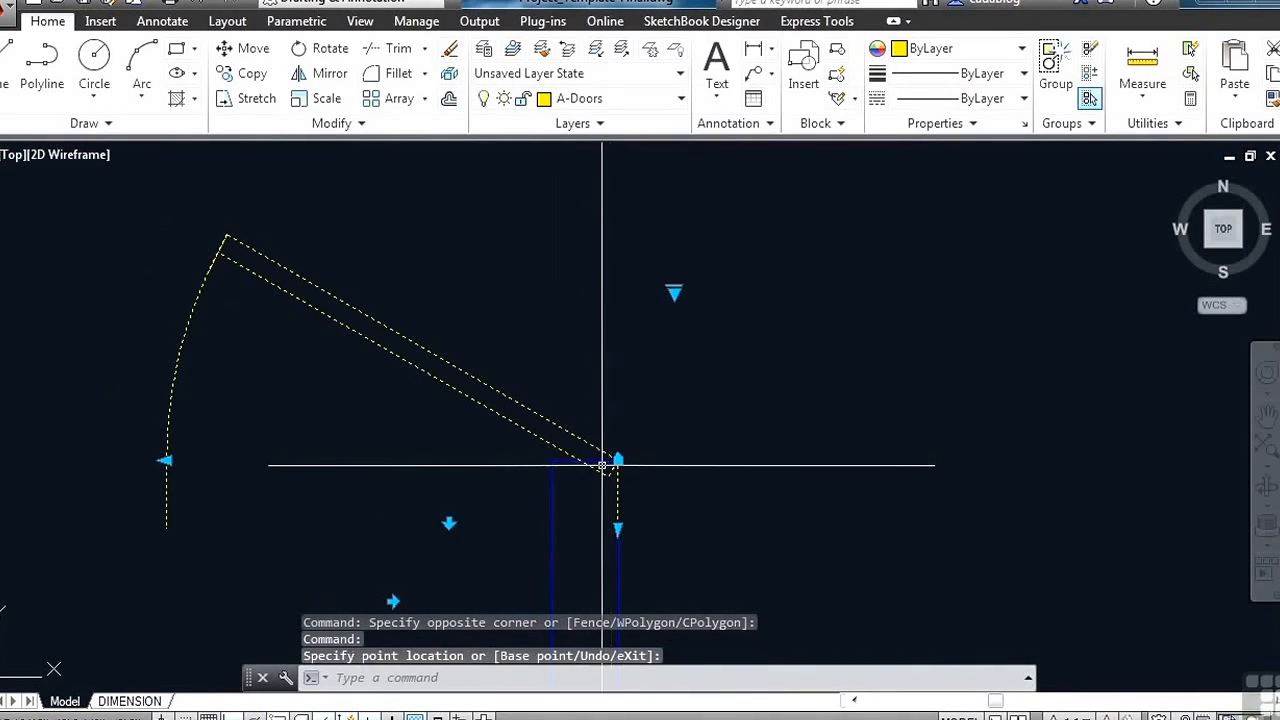
key(Escape)
Rotate the lower interior door by -90 degrees about its hinge corner on the wall end.
text(ro)
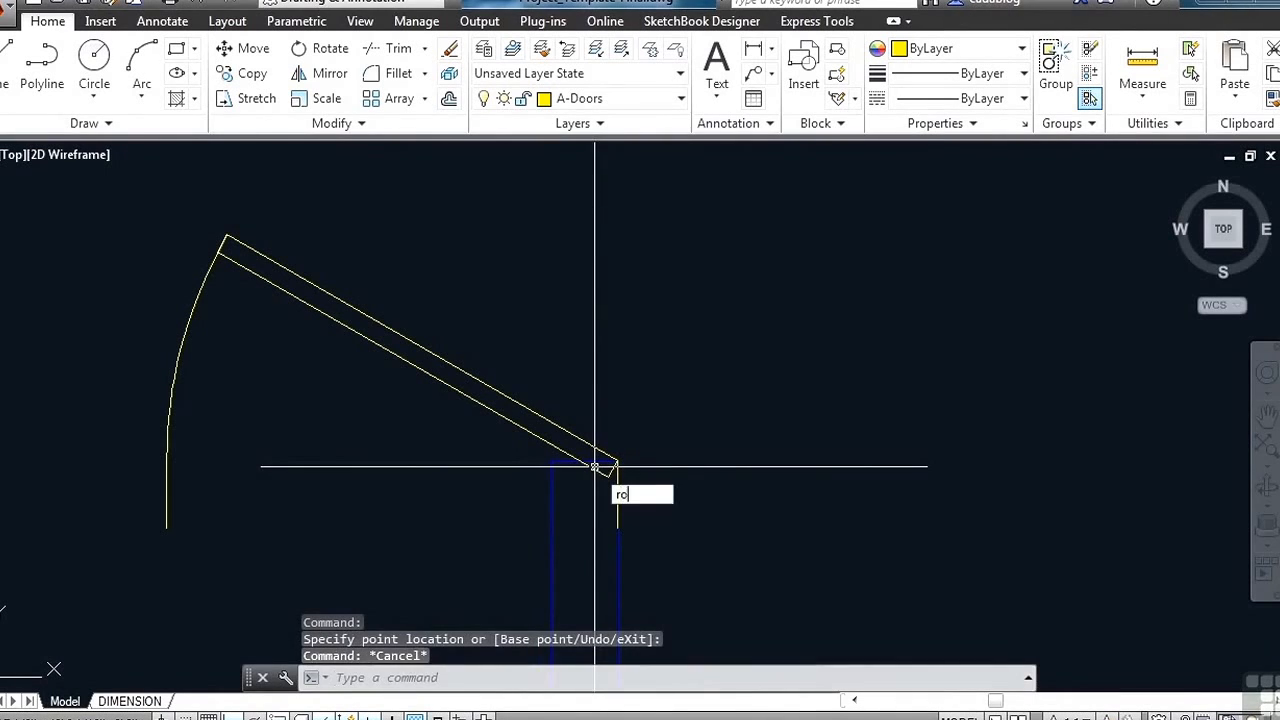
key(Return)
click(617, 462)
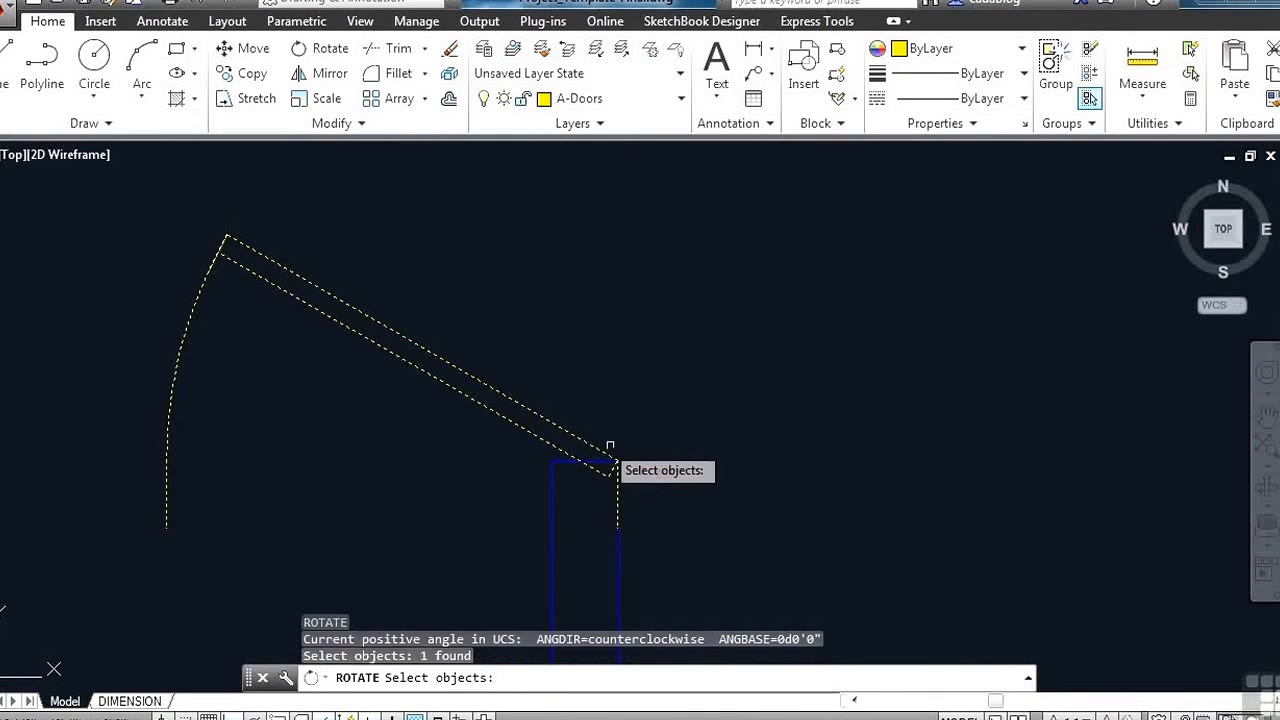
key(Return)
click(617, 461)
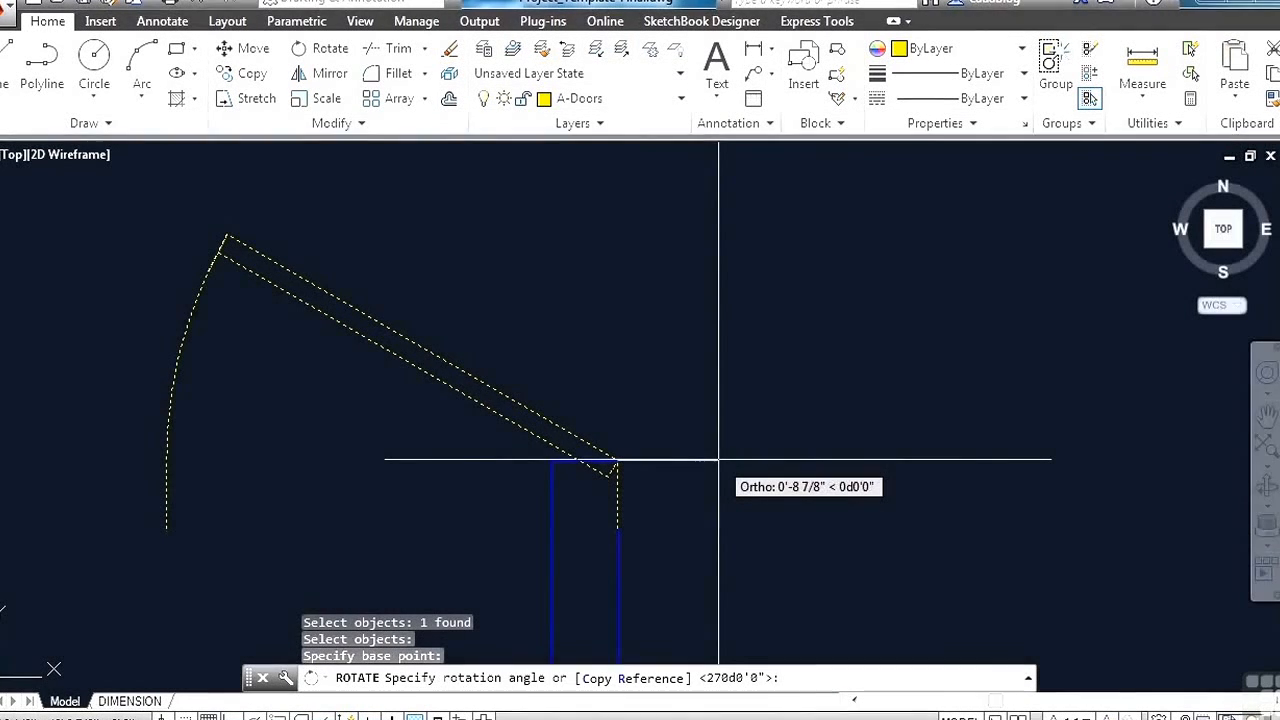
key(Return)
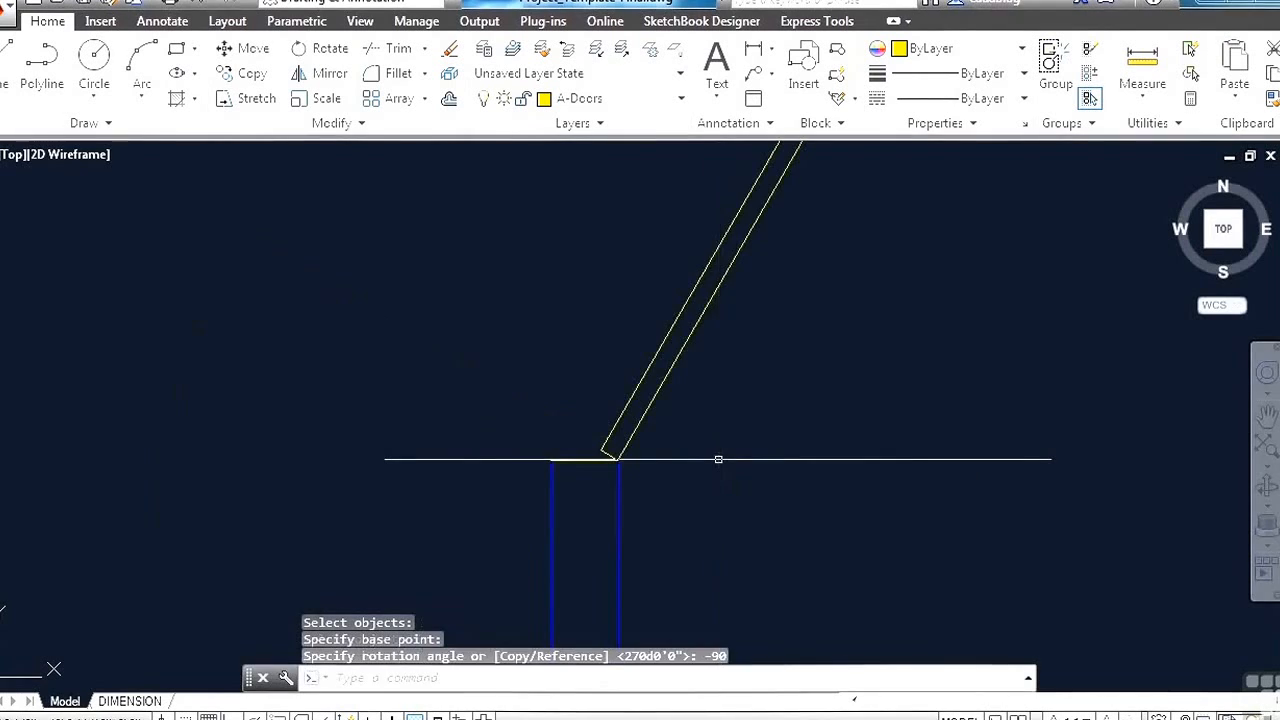
Rotate the upper interior door by 270 degrees about its hinge point at the interior wall end.
scroll(600, 480, down, 4)
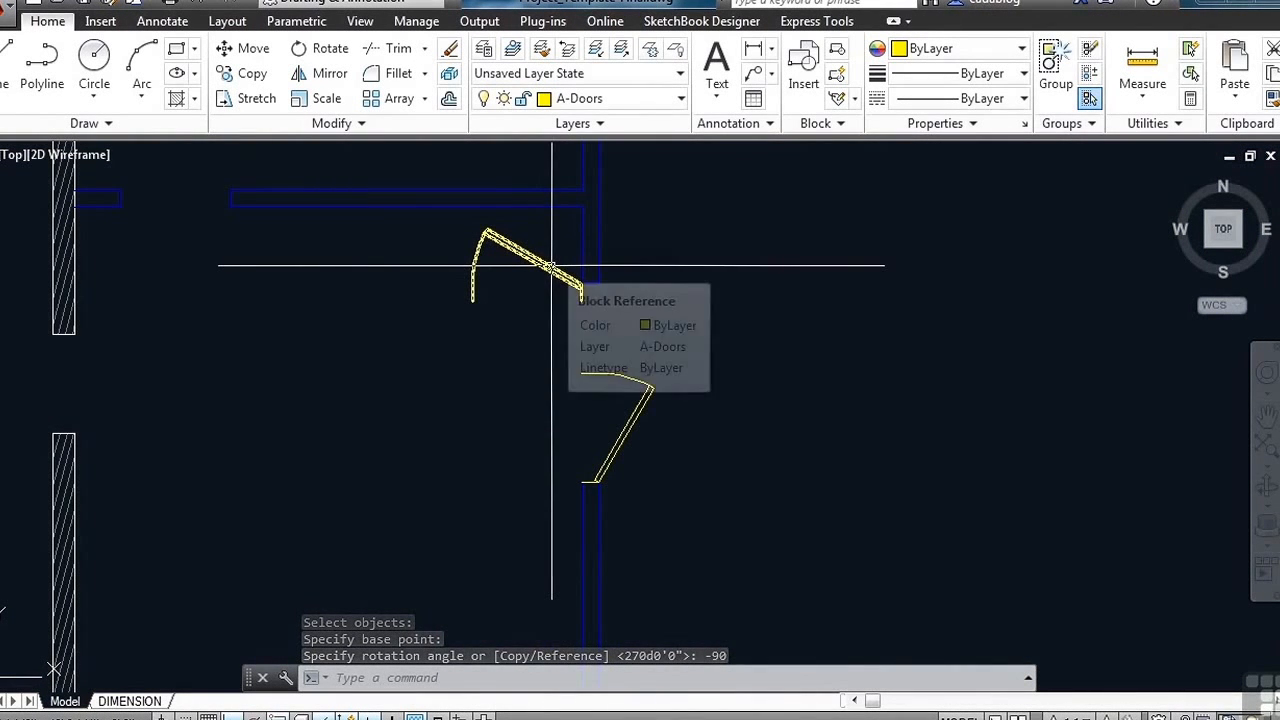
text(ro)
key(Return)
click(553, 272)
scroll(556, 275, up, 3)
key(Return)
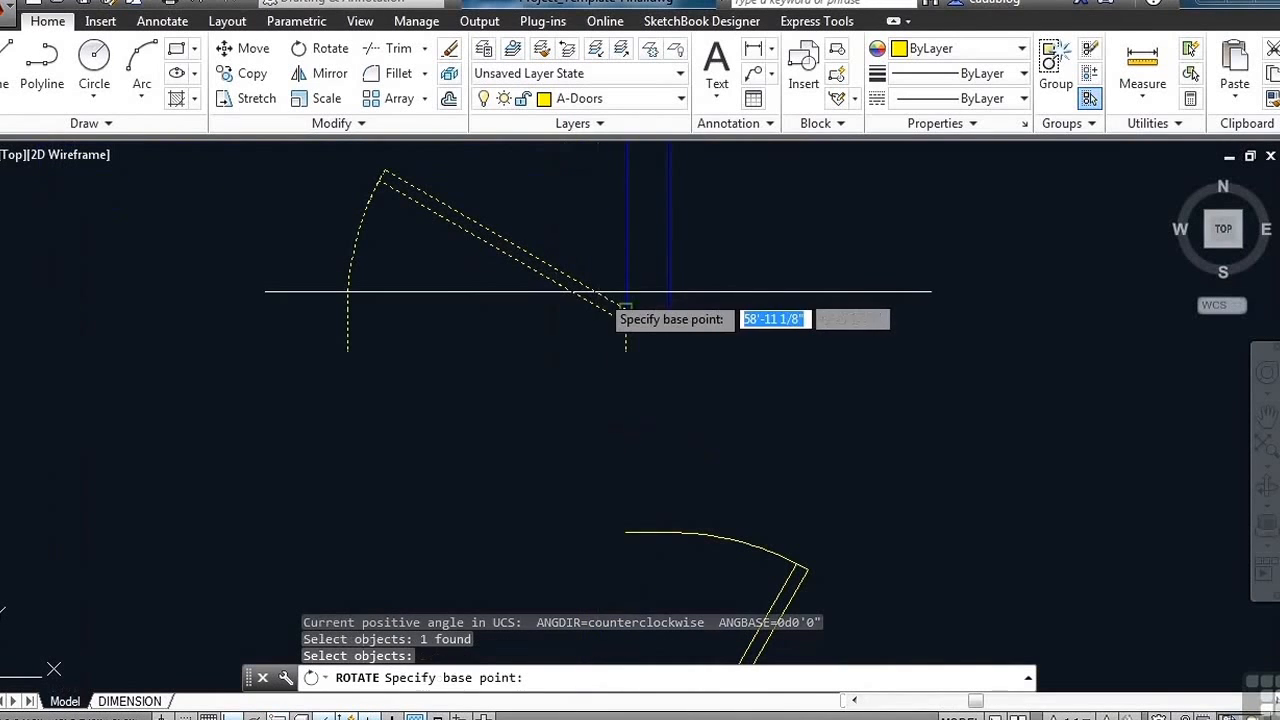
click(624, 308)
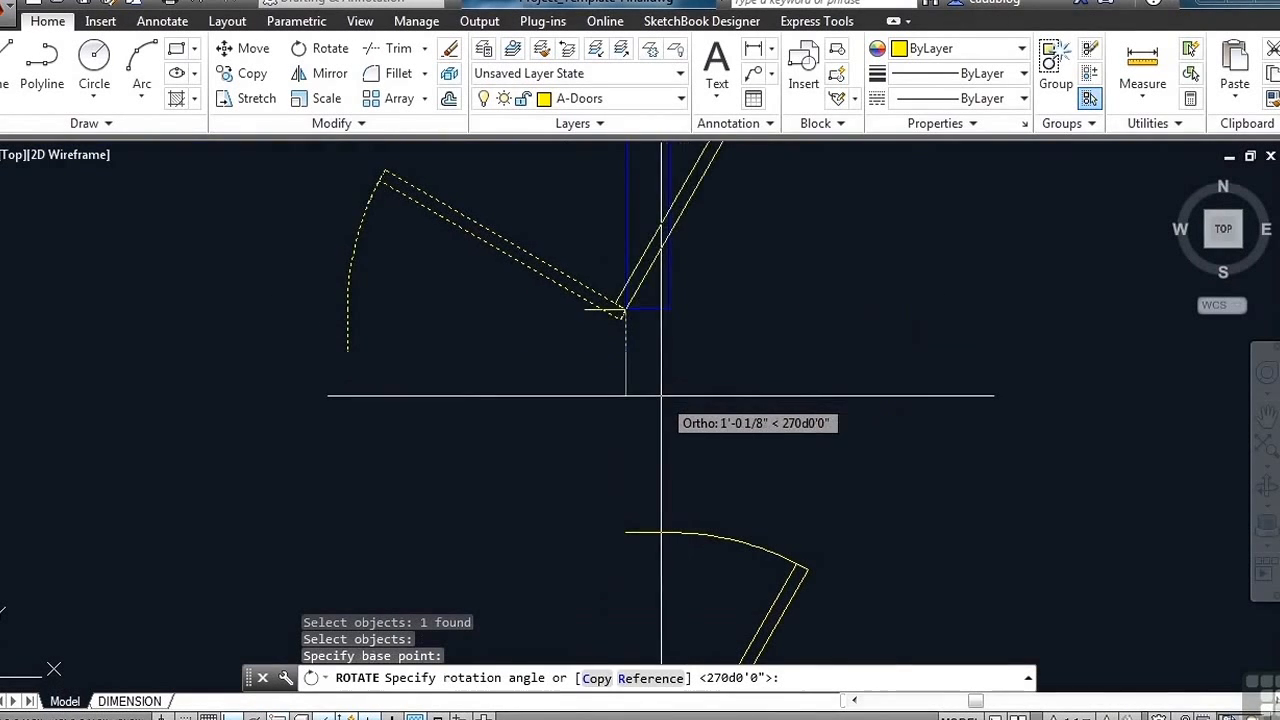
scroll(647, 395, down, 4)
click(661, 392)
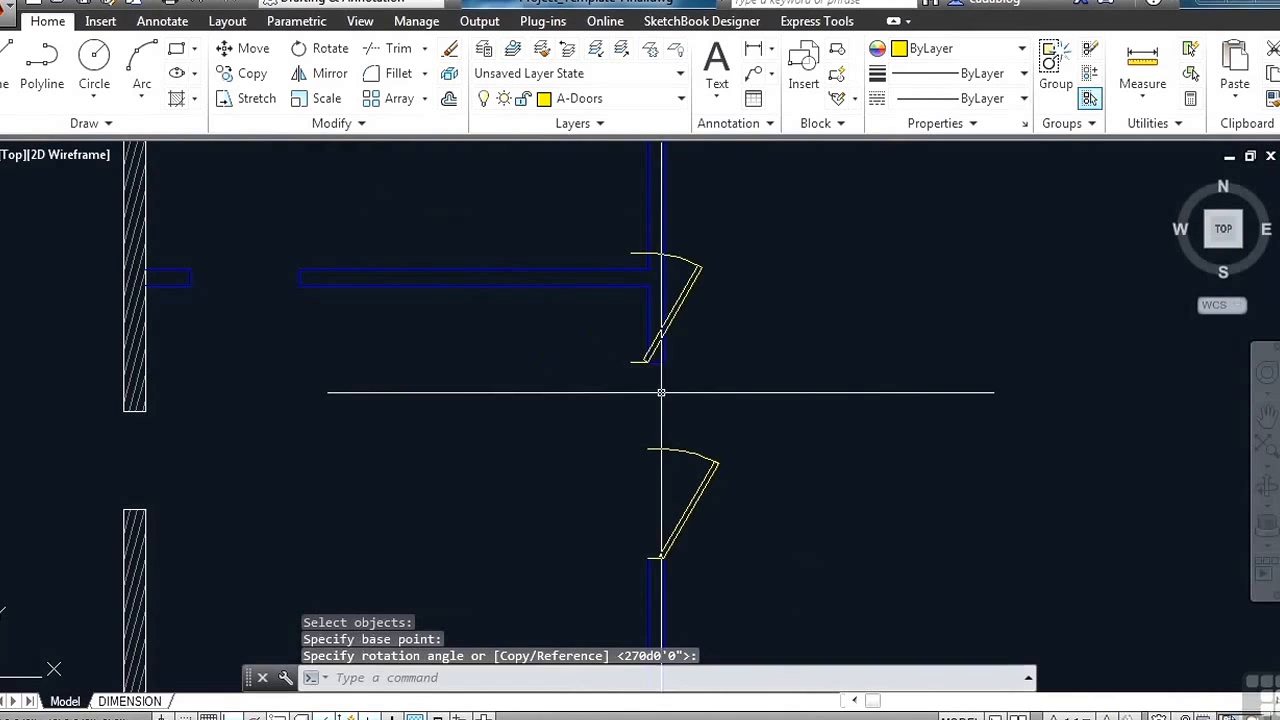
Flip the hinge side of the upper interior door and move its hinge point to the right corner of the upper interior wall end.
click(672, 310)
click(661, 324)
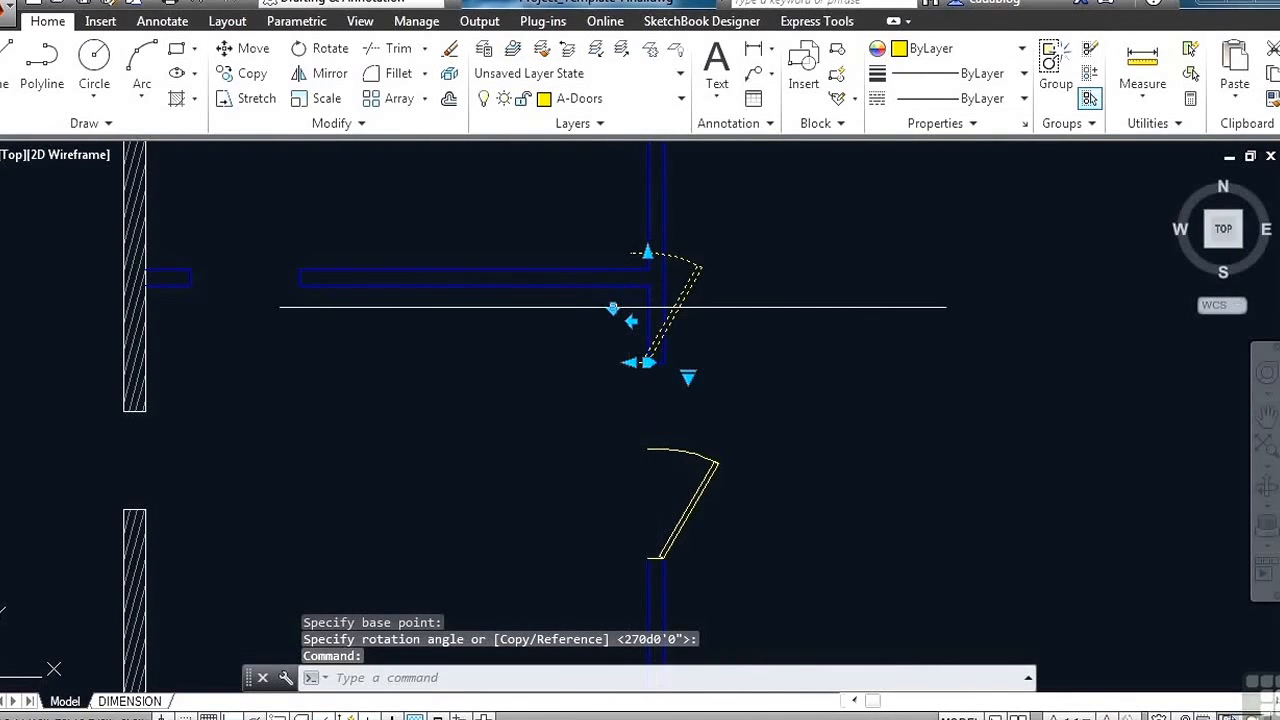
click(613, 308)
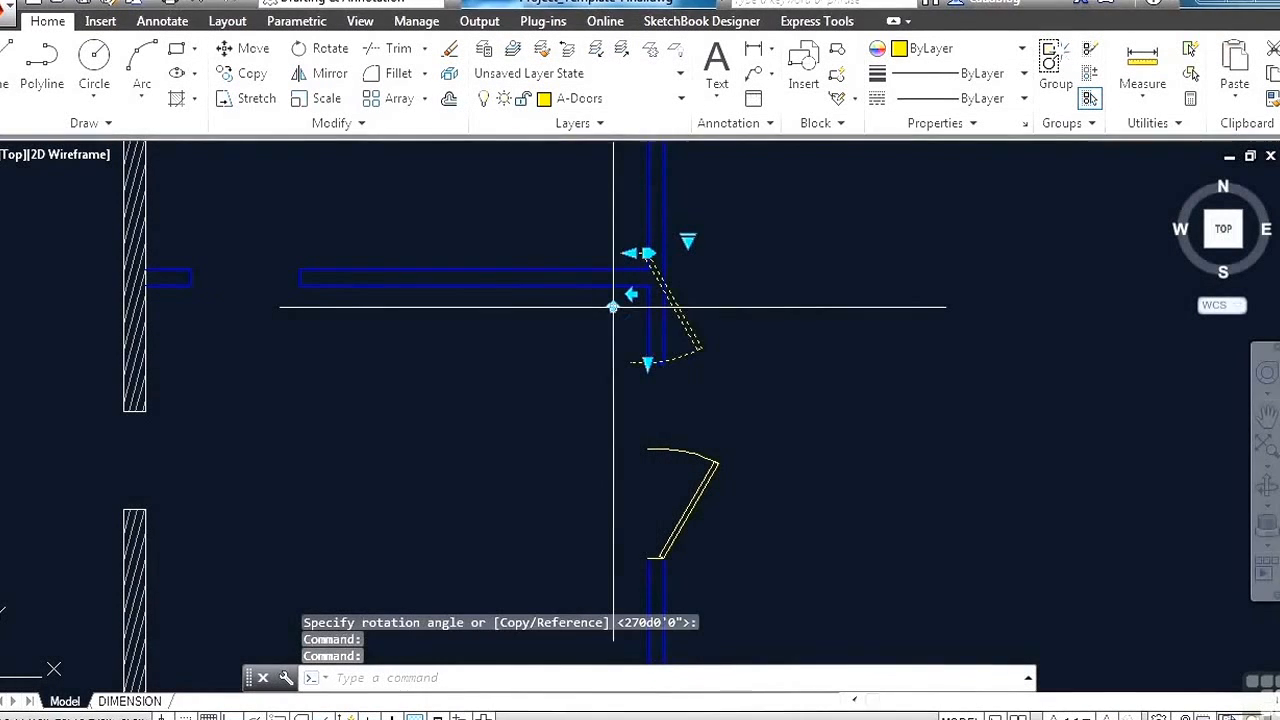
click(648, 253)
scroll(660, 310, up, 5)
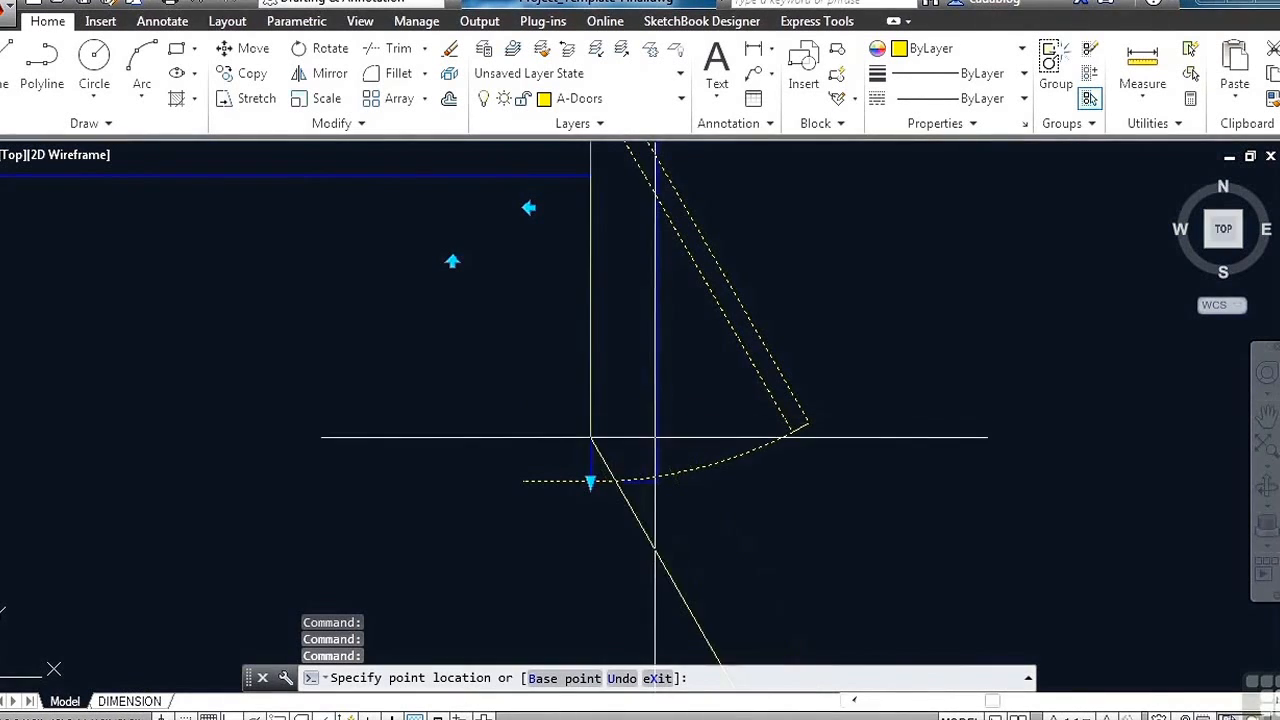
scroll(663, 487, up, 2)
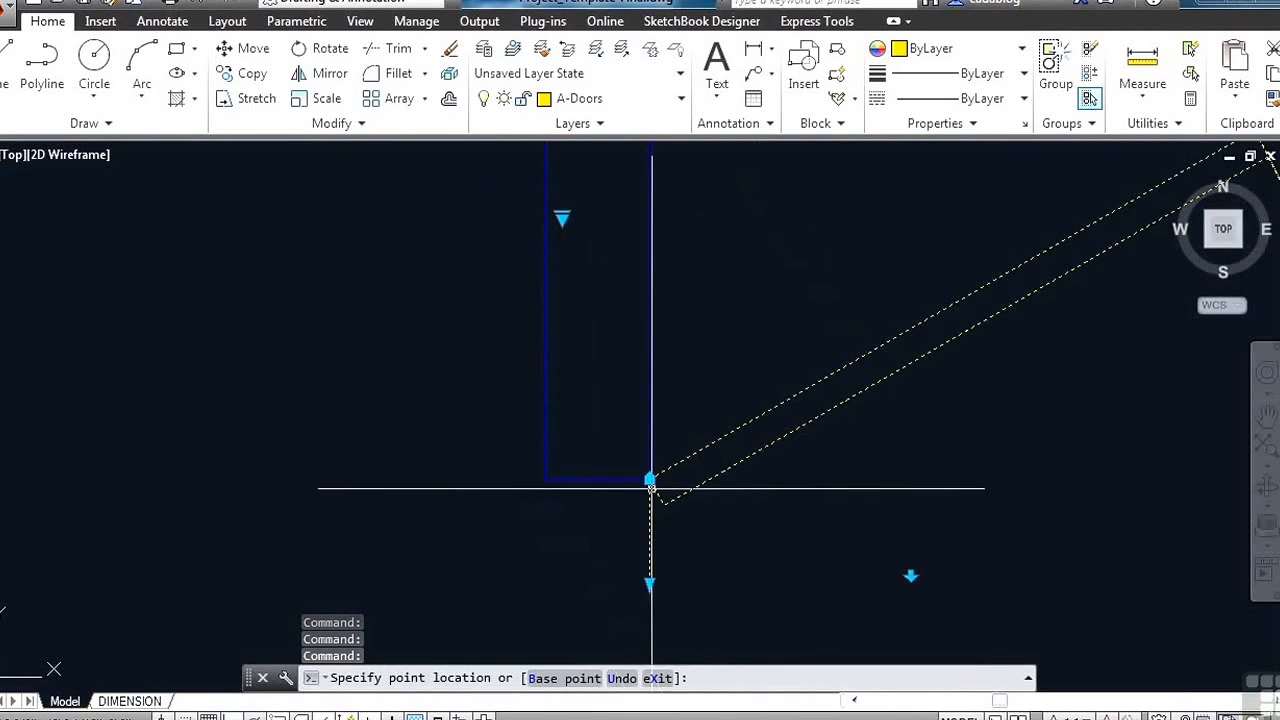
click(652, 486)
scroll(652, 490, down, 5)
key(Escape)
Rotate the upper interior door by -90 degrees about its hinge corner on the wall end.
text(ro)
key(Return)
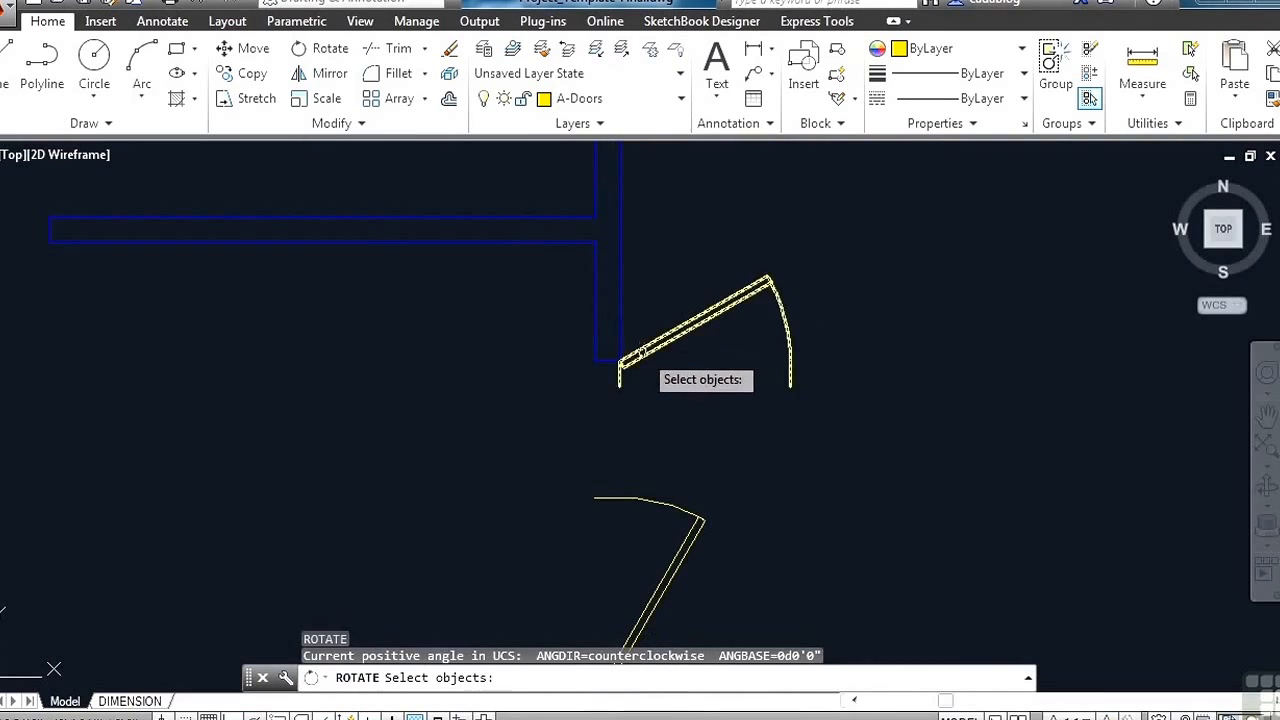
click(642, 351)
scroll(628, 355, up, 6)
click(647, 340)
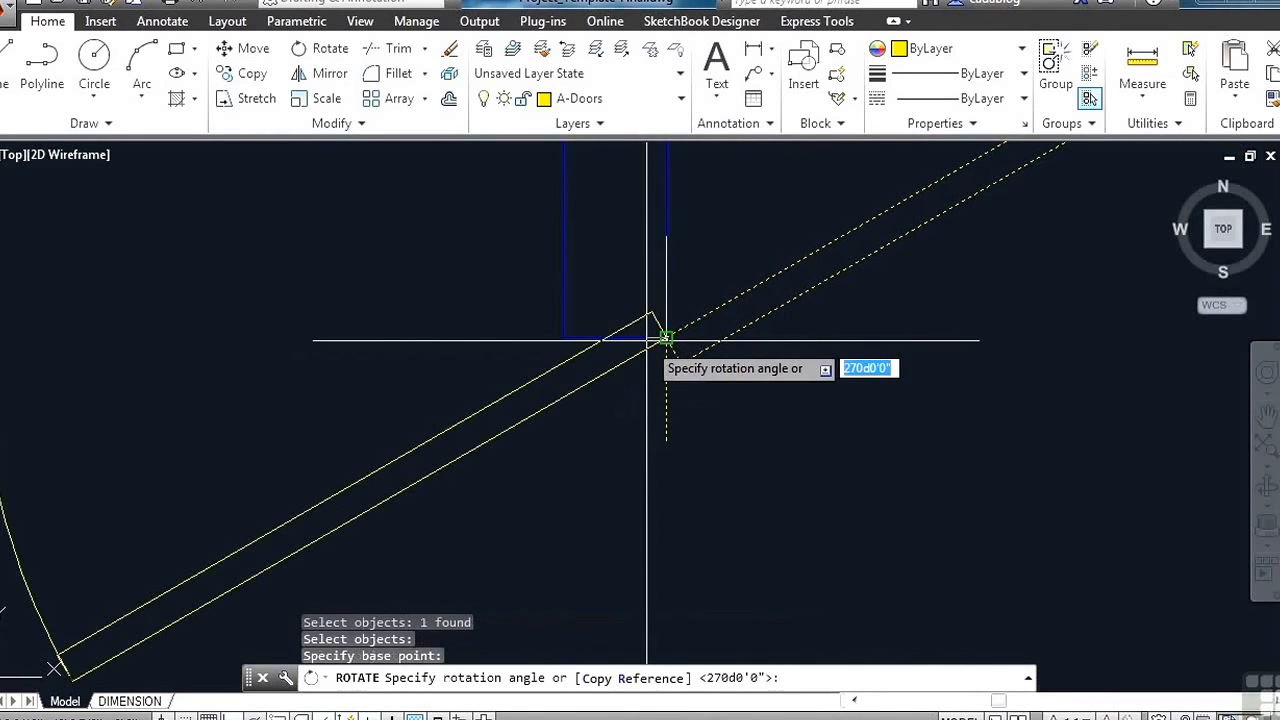
key(Return)
Resize both door leaves in the interior wall opening to 3'-0" so they meet in the middle.
scroll(655, 340, up, 4)
click(628, 420)
scroll(631, 413, up, 4)
click(631, 411)
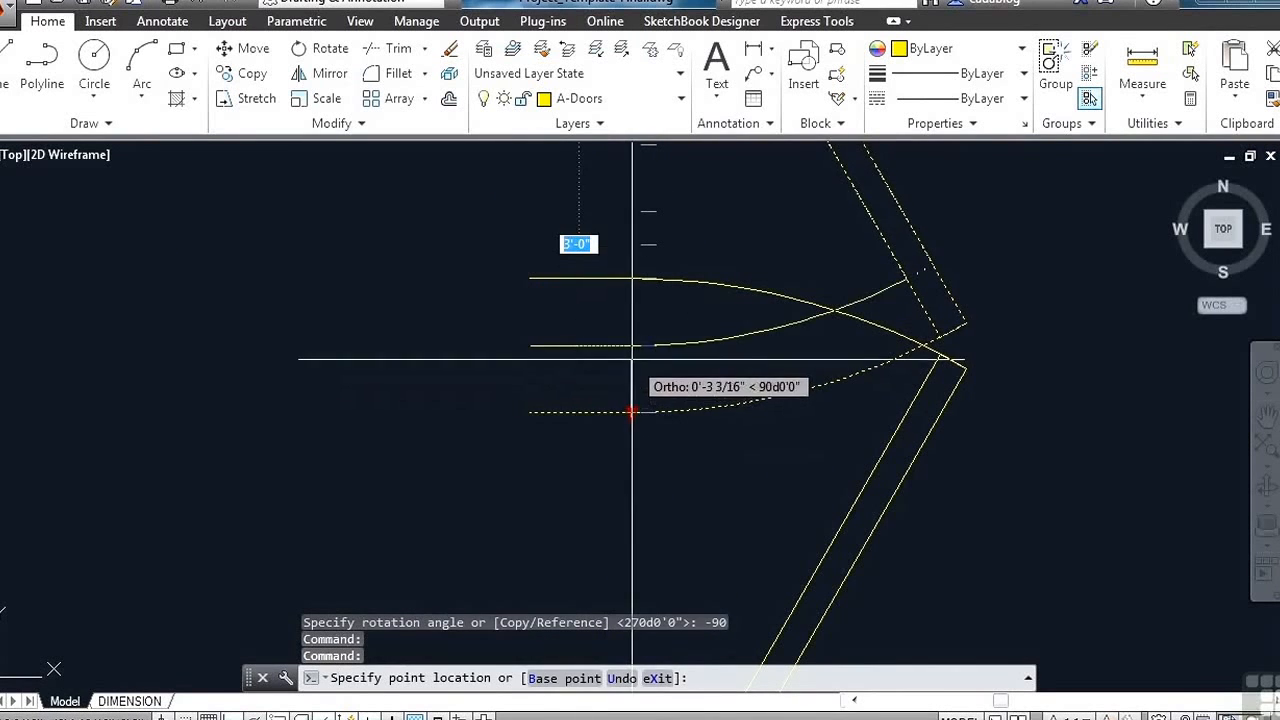
click(612, 277)
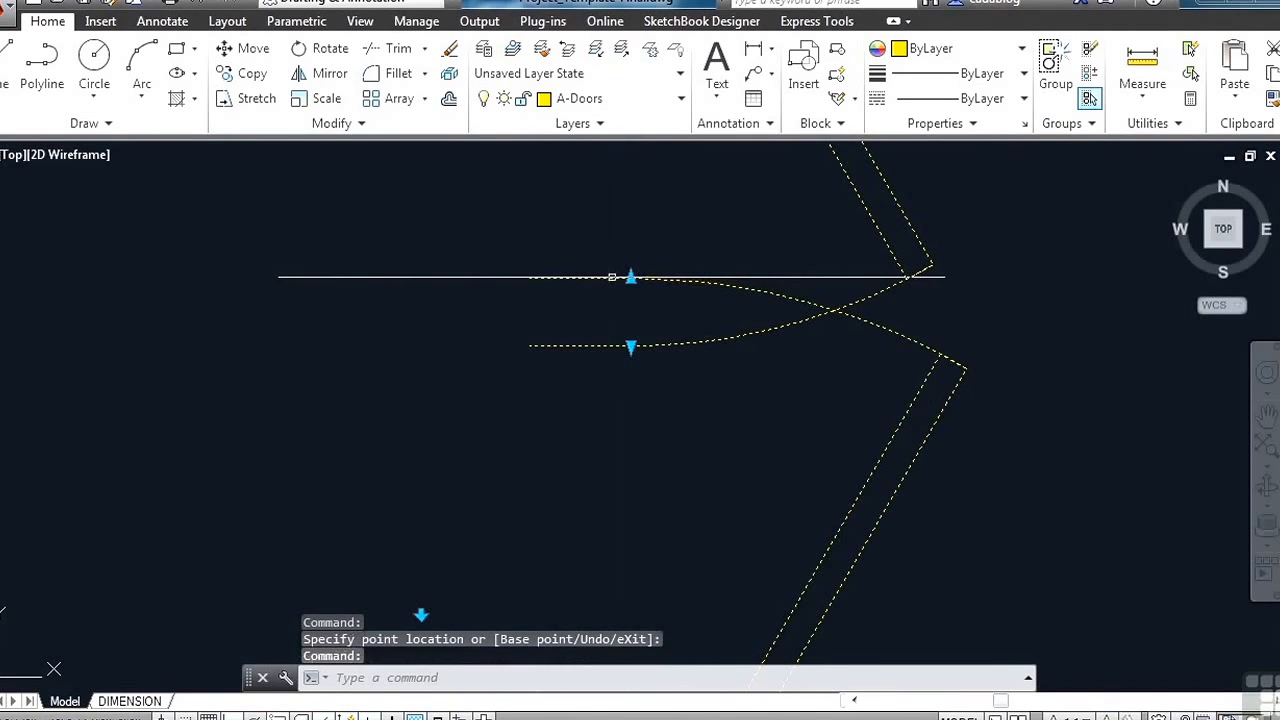
click(628, 277)
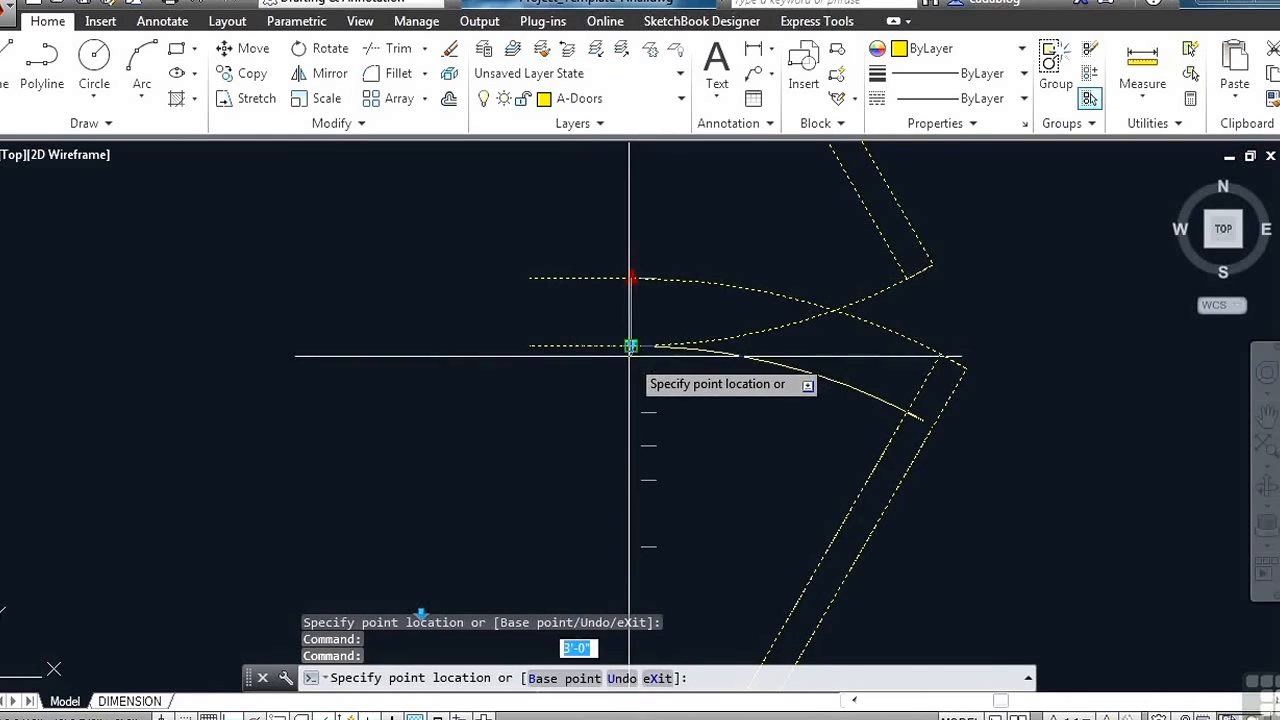
key(Escape)
Save the drawing with the whole floor plan in view.
scroll(709, 358, down, 5)
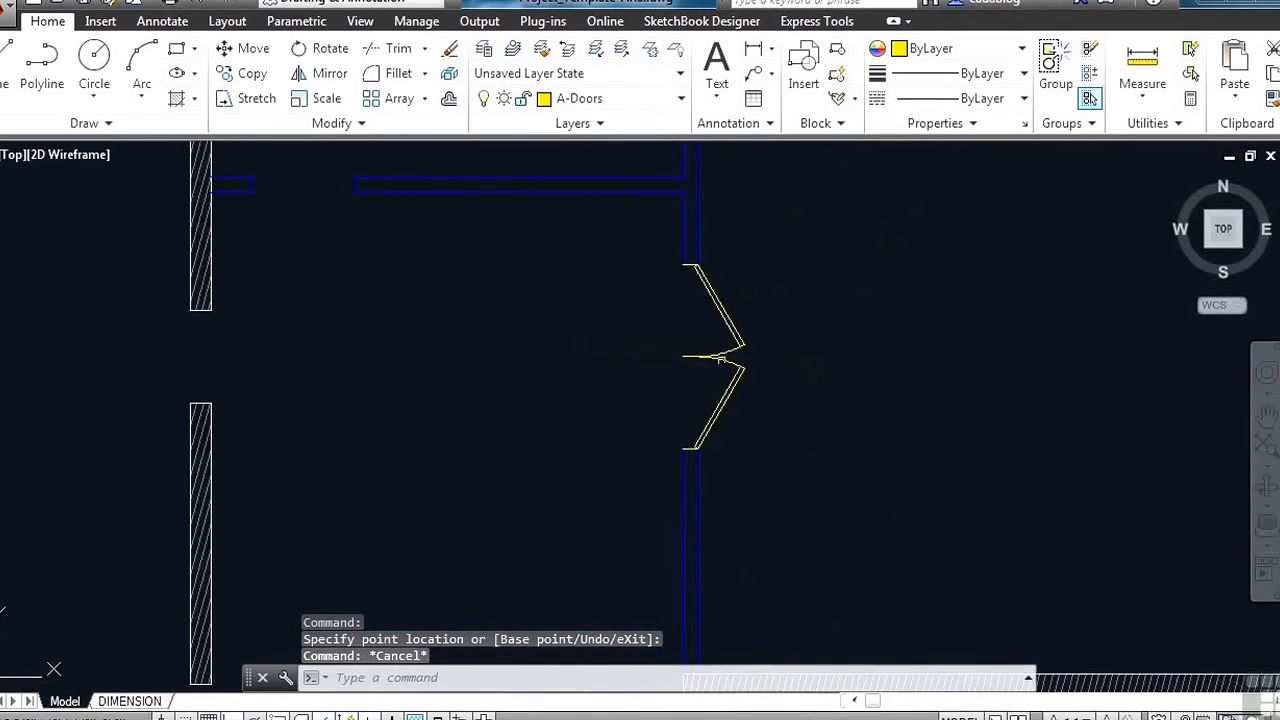
scroll(696, 360, down, 2)
middle_drag(650, 268, 614, 349)
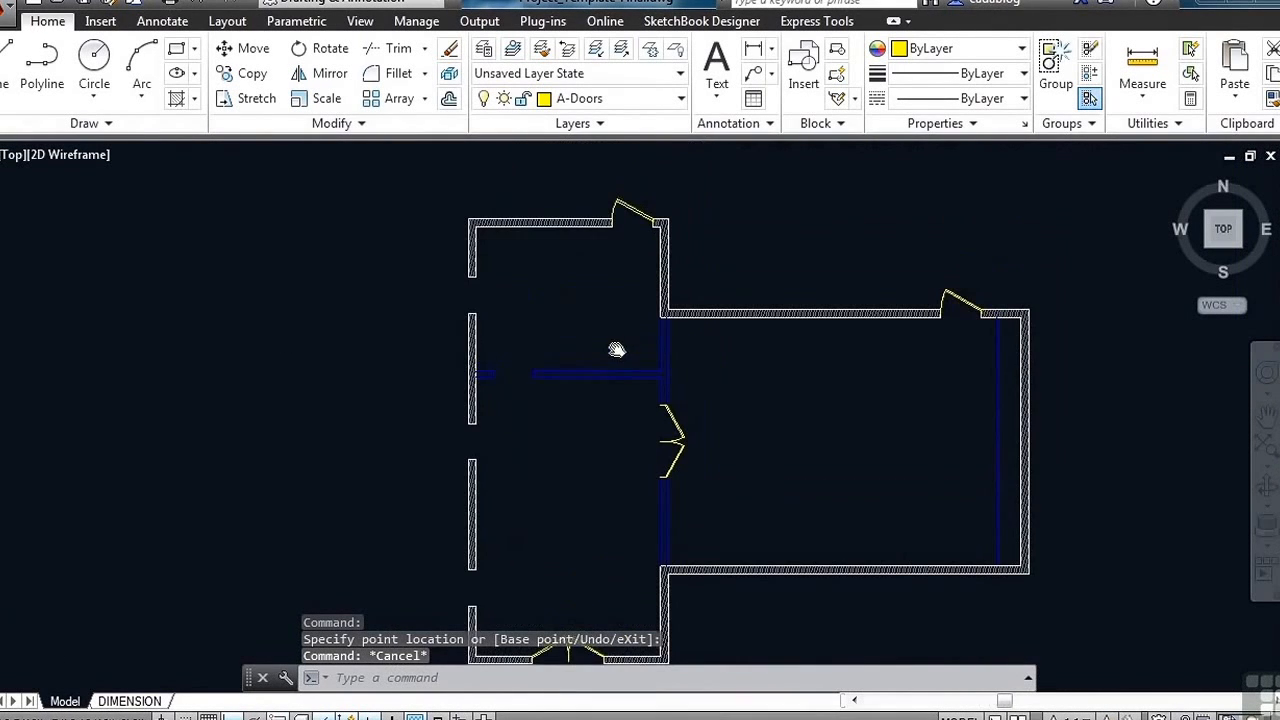
scroll(603, 265, down, 2)
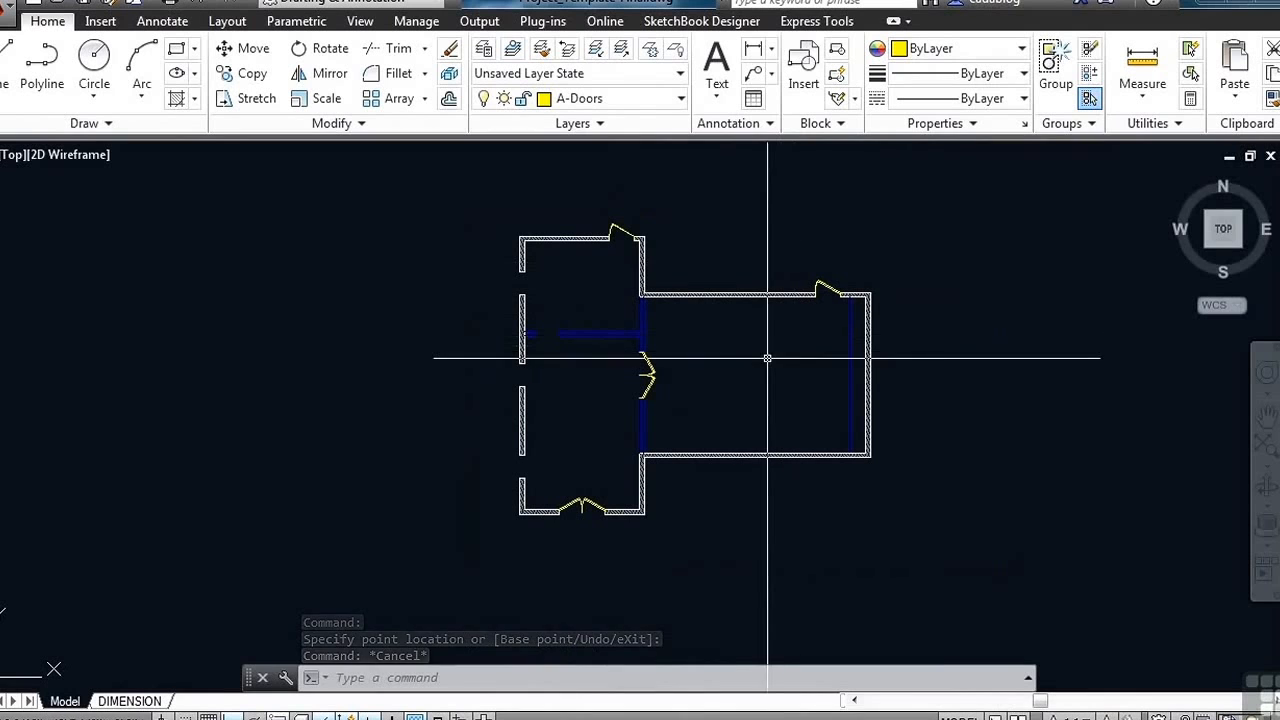
click(84, 4)
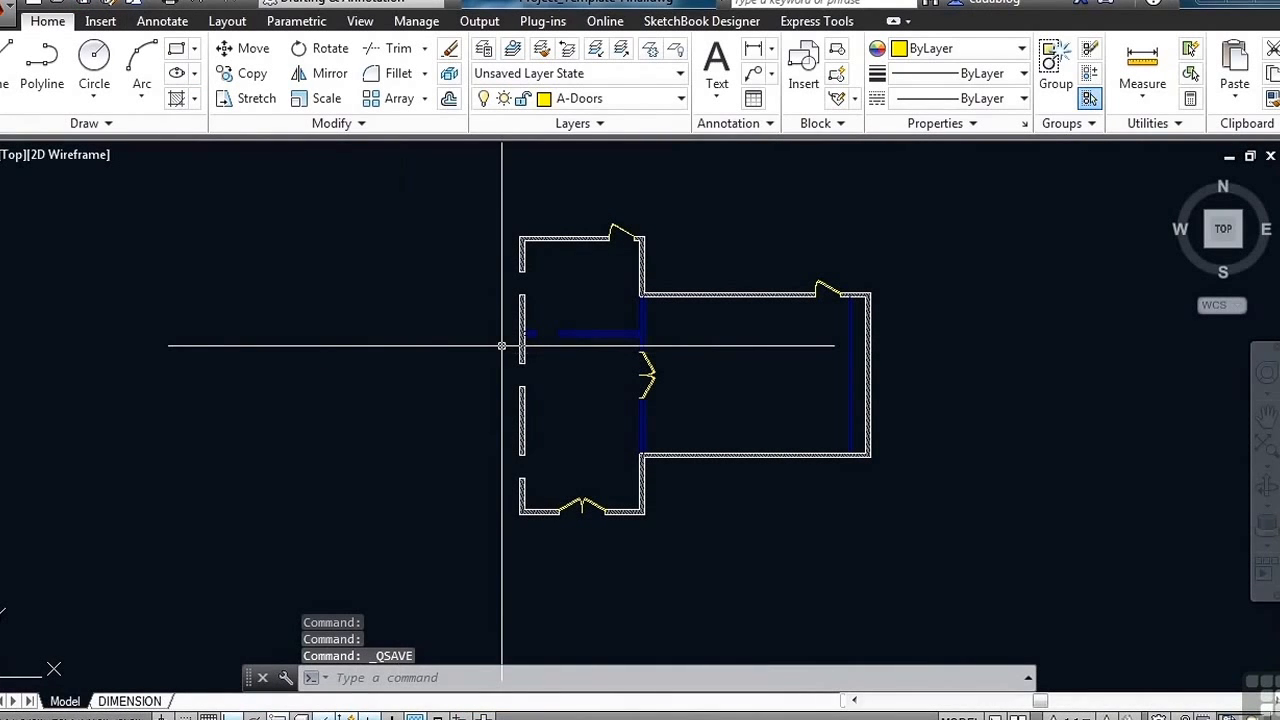
Make A-Windows the current layer.
click(679, 99)
scroll(684, 170, up, 1)
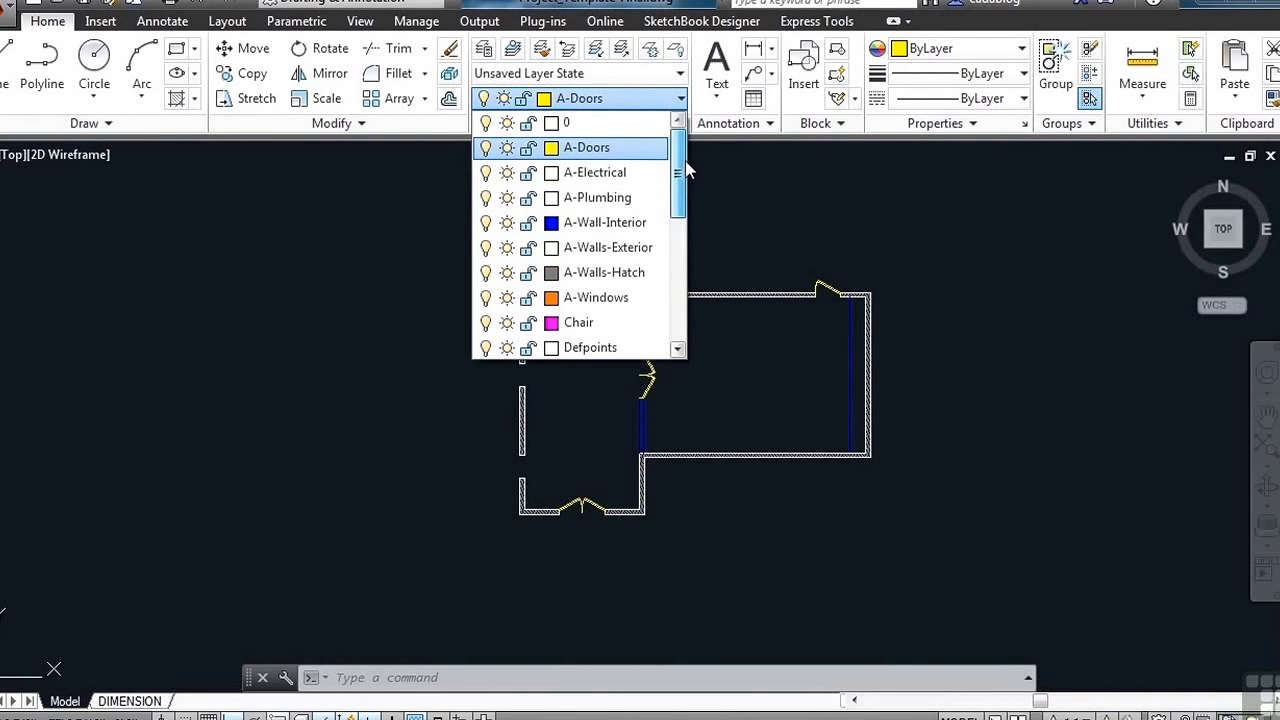
click(609, 300)
text(insert)
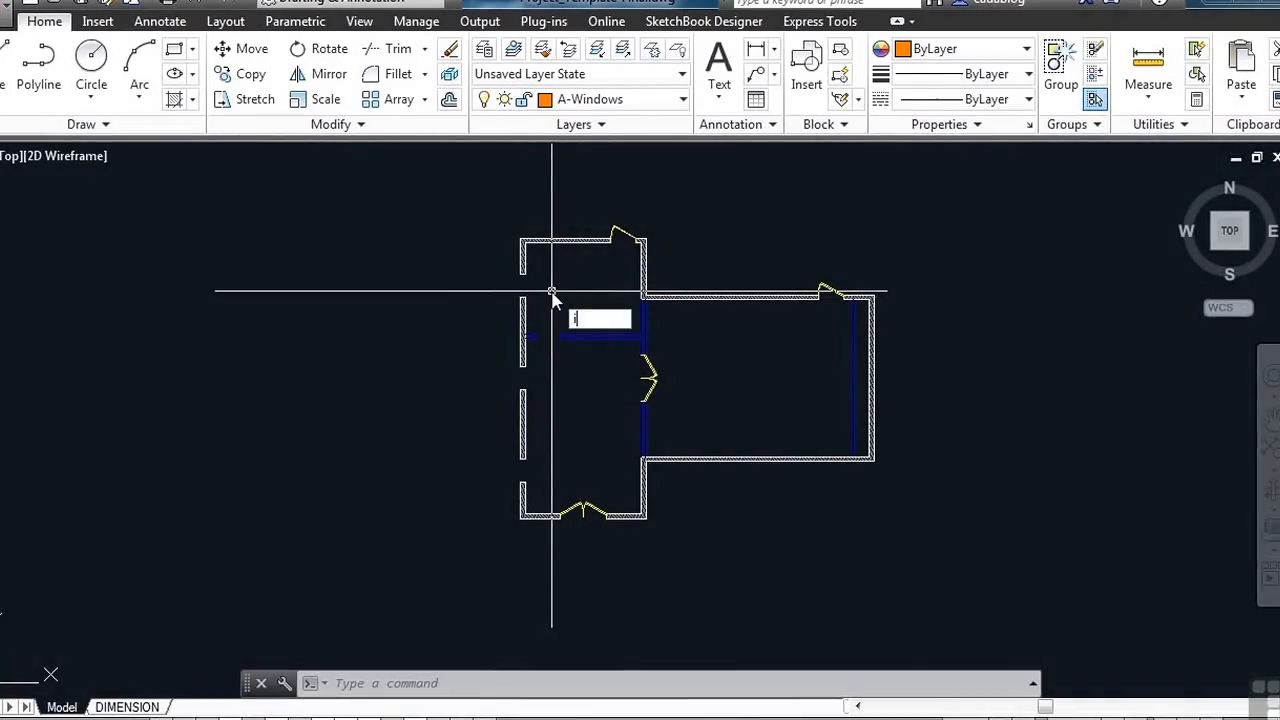
key(Return)
click(641, 241)
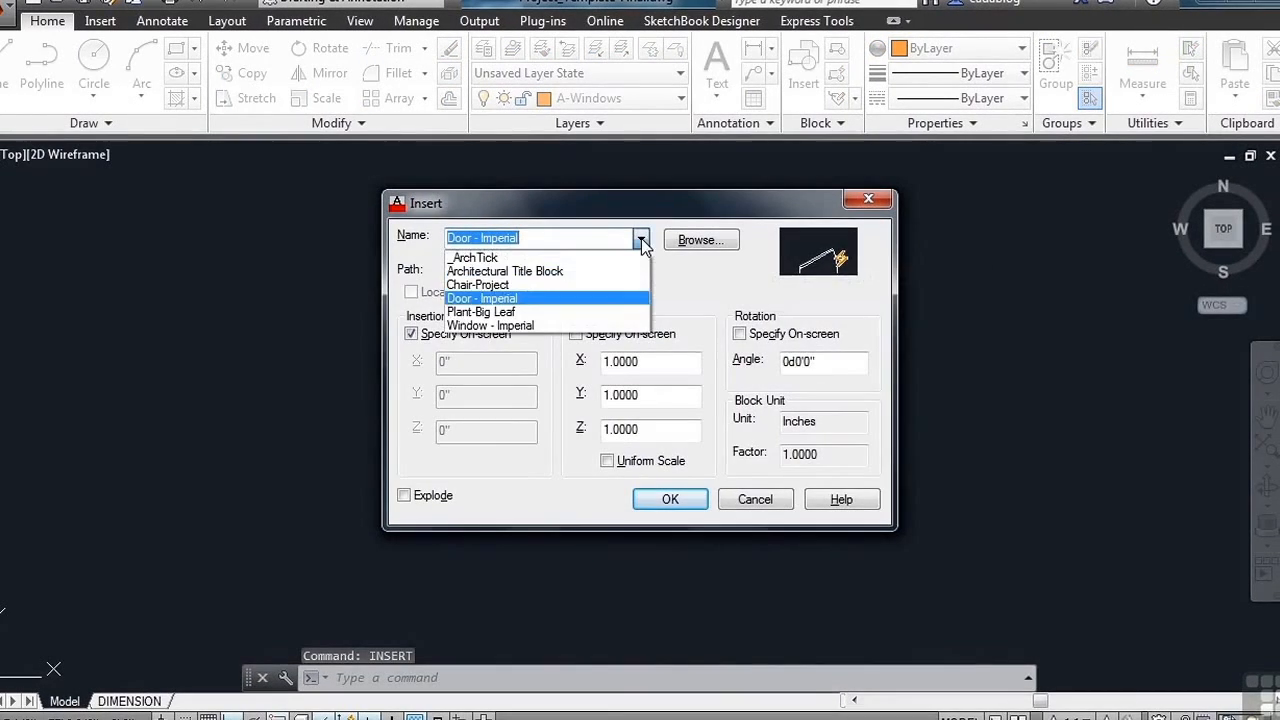
click(529, 326)
click(670, 499)
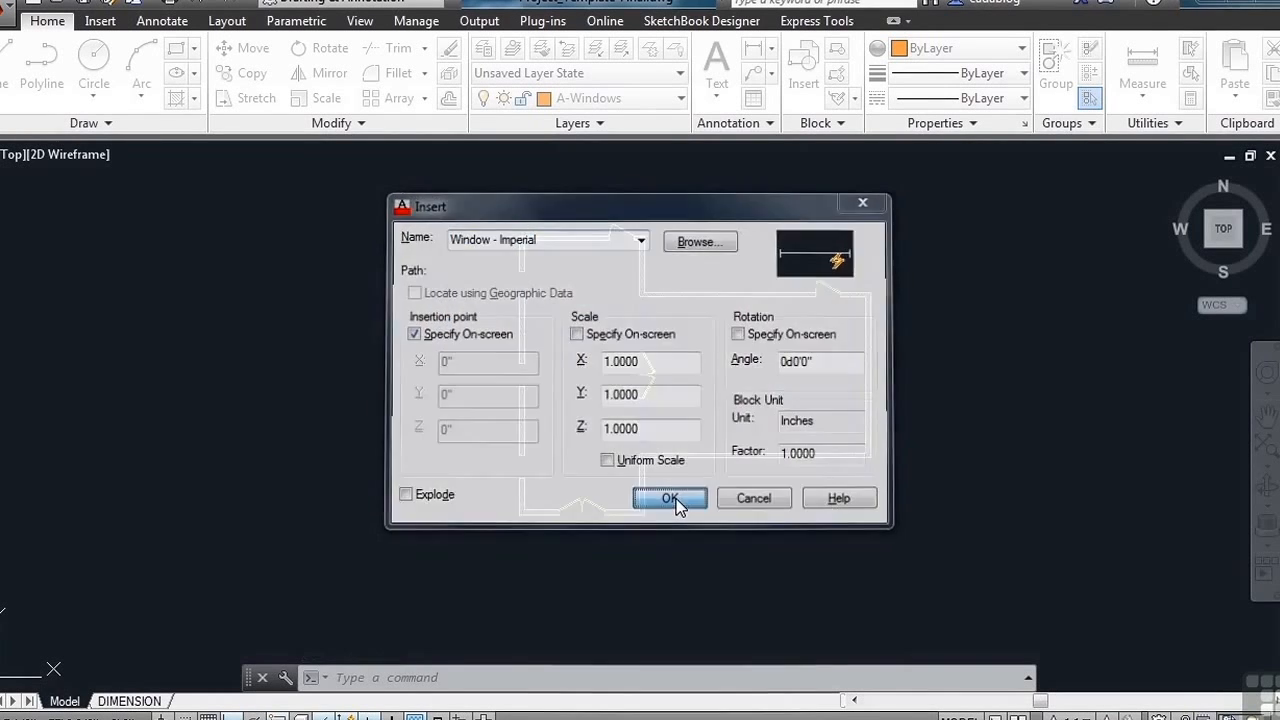
scroll(651, 474, up, 2)
scroll(600, 474, up, 5)
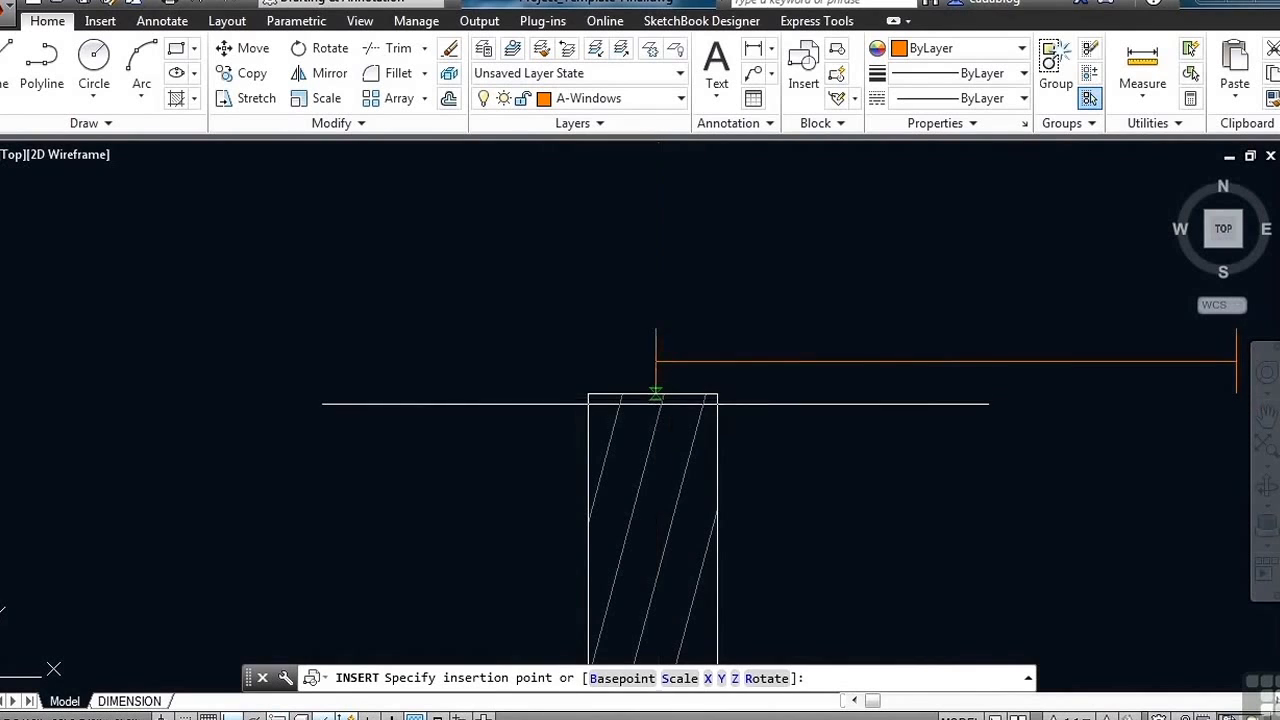
key(Return)
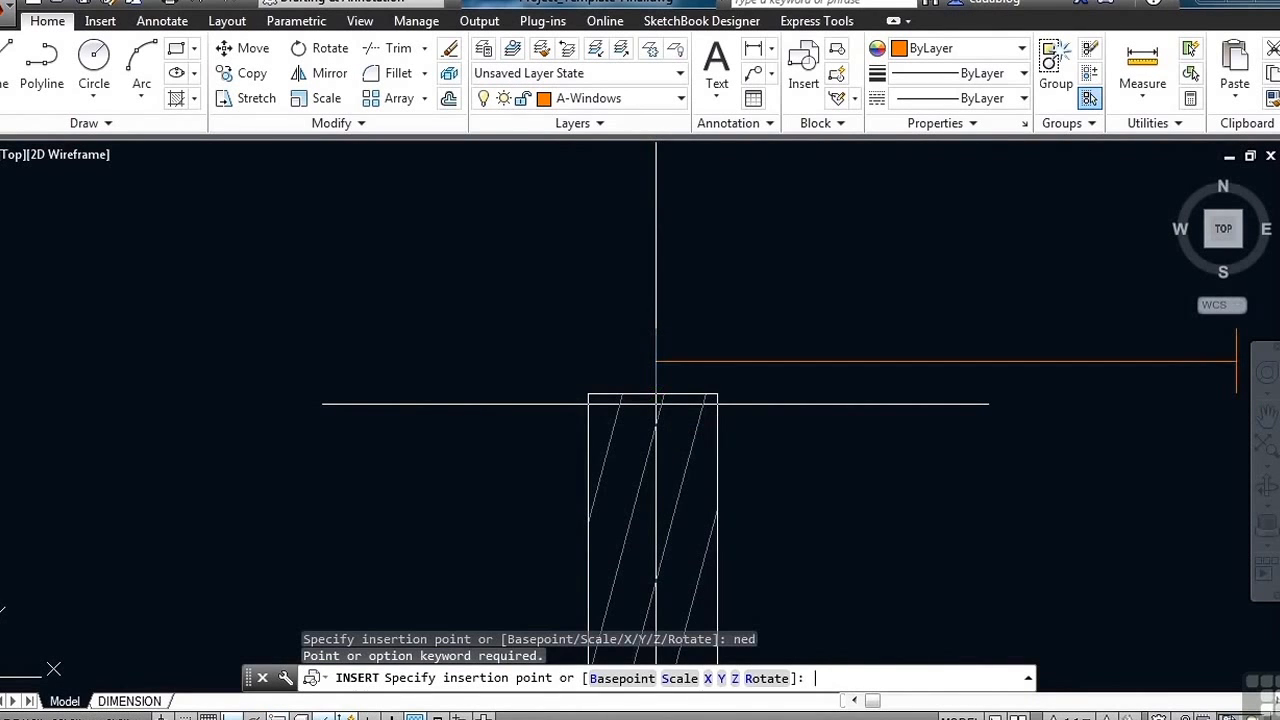
key(Escape)
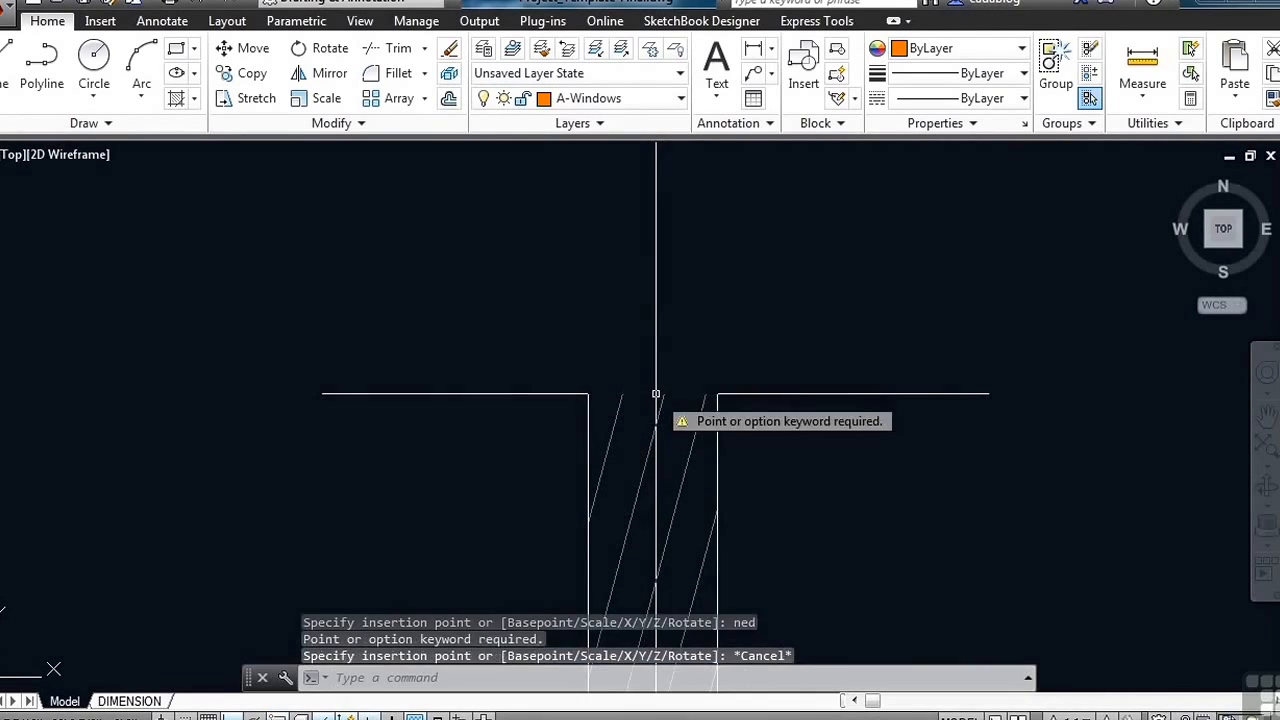
Enable all running object snap modes except Nearest and Parallel.
text(os)
key(Return)
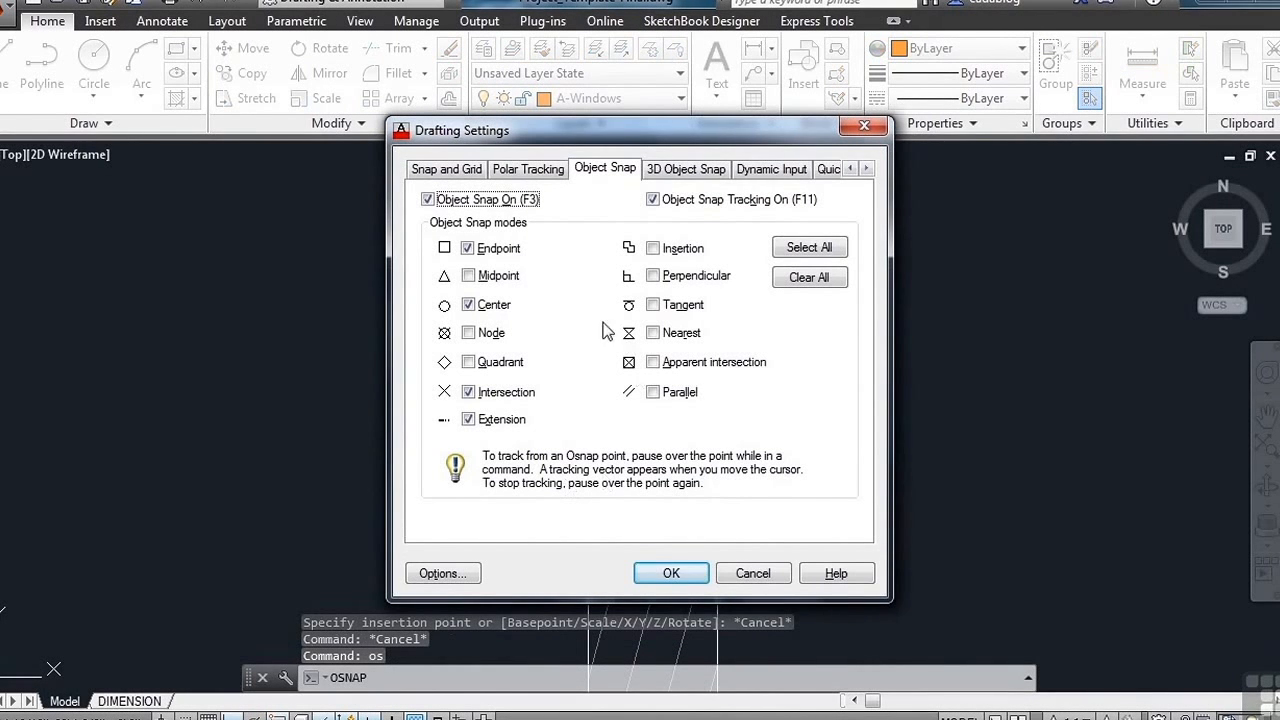
click(785, 248)
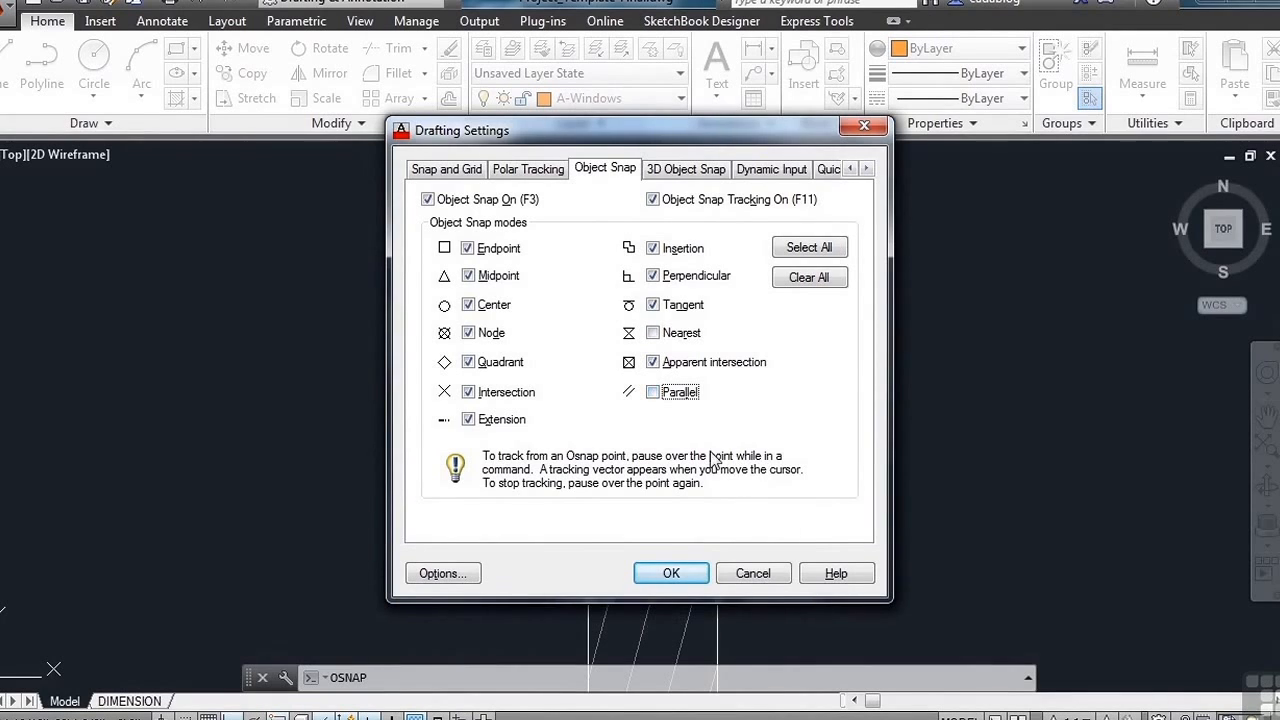
click(671, 573)
Insert the Window - Imperial block at the midpoint of the wall end below the lowest opening in the left exterior wall.
text(ins)
key(Return)
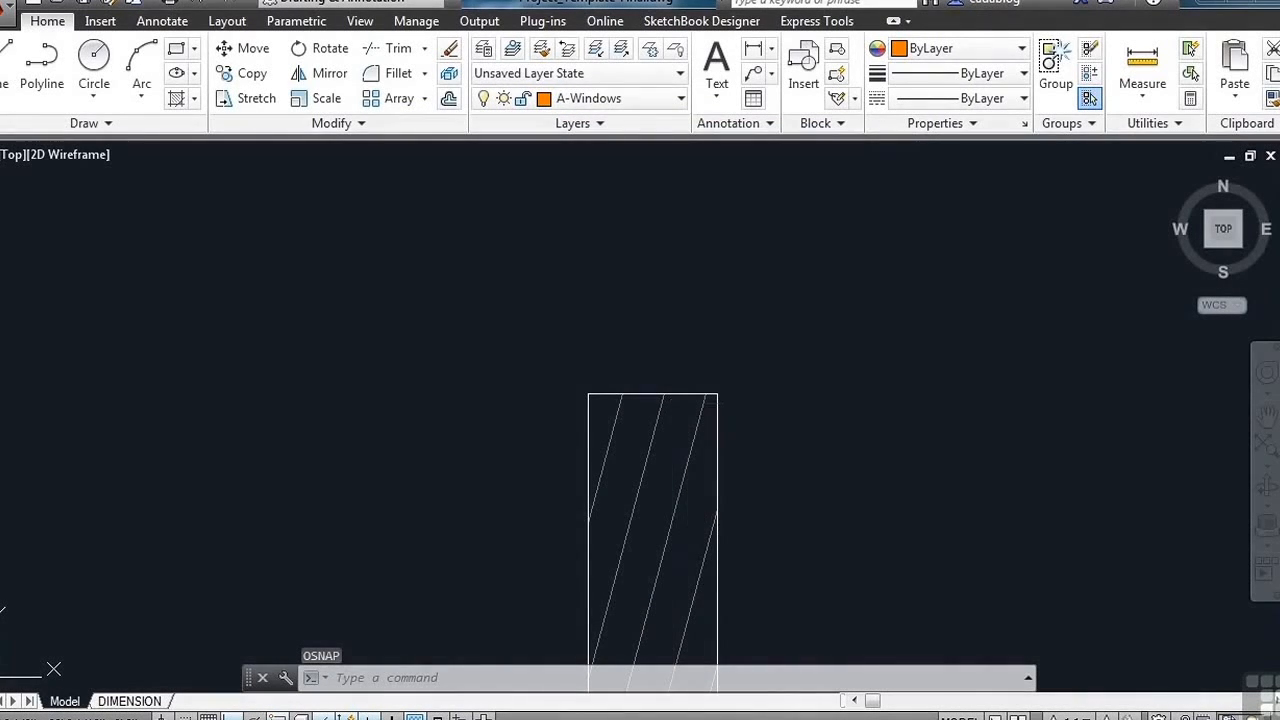
click(642, 240)
click(540, 327)
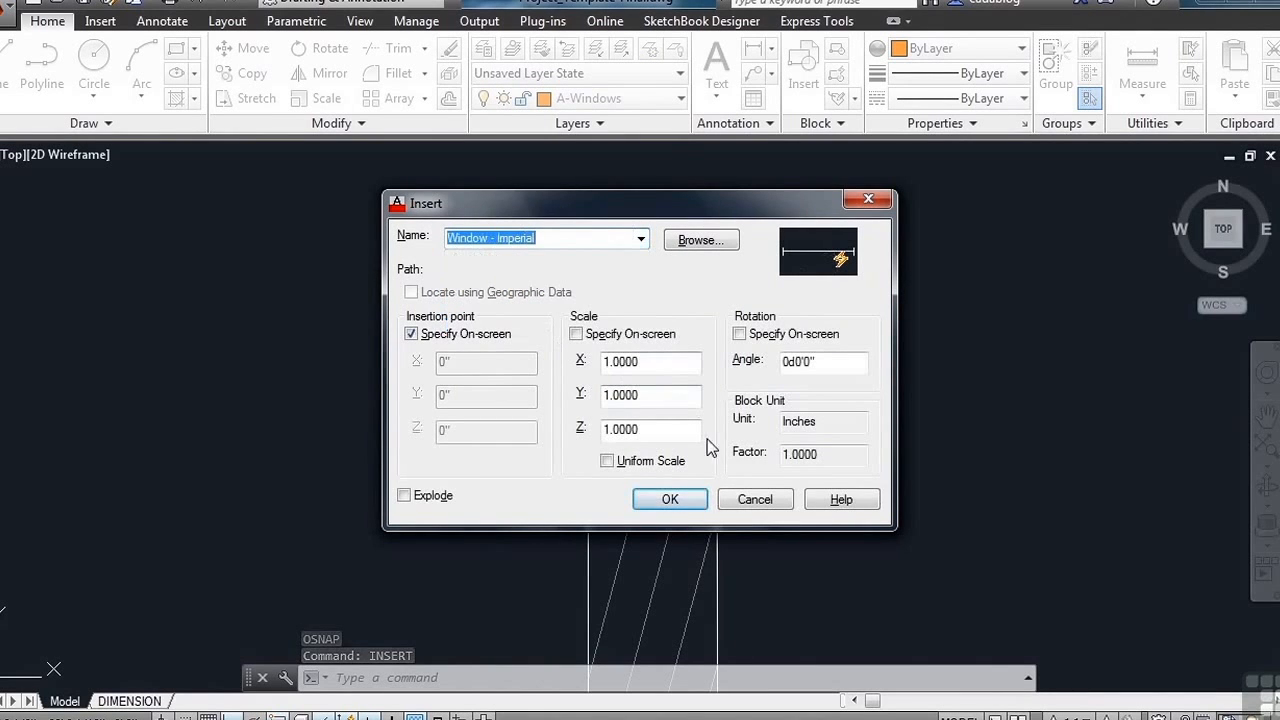
click(699, 507)
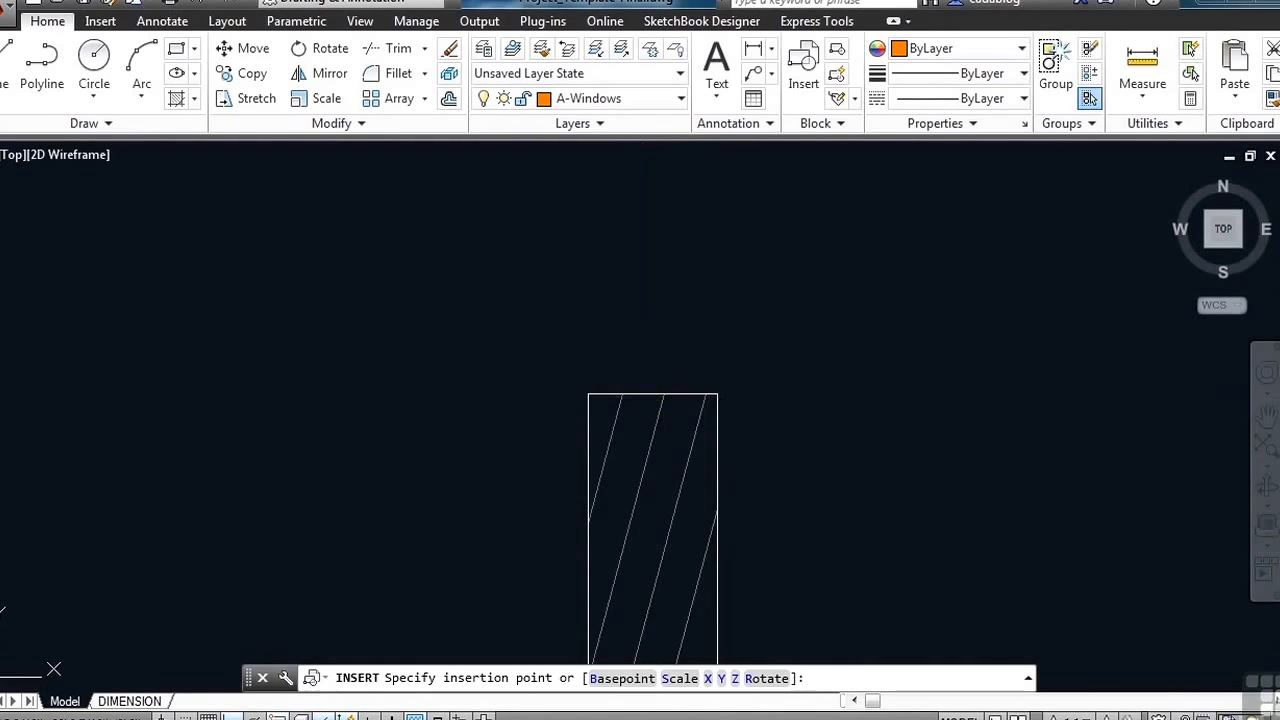
scroll(646, 500, down, 5)
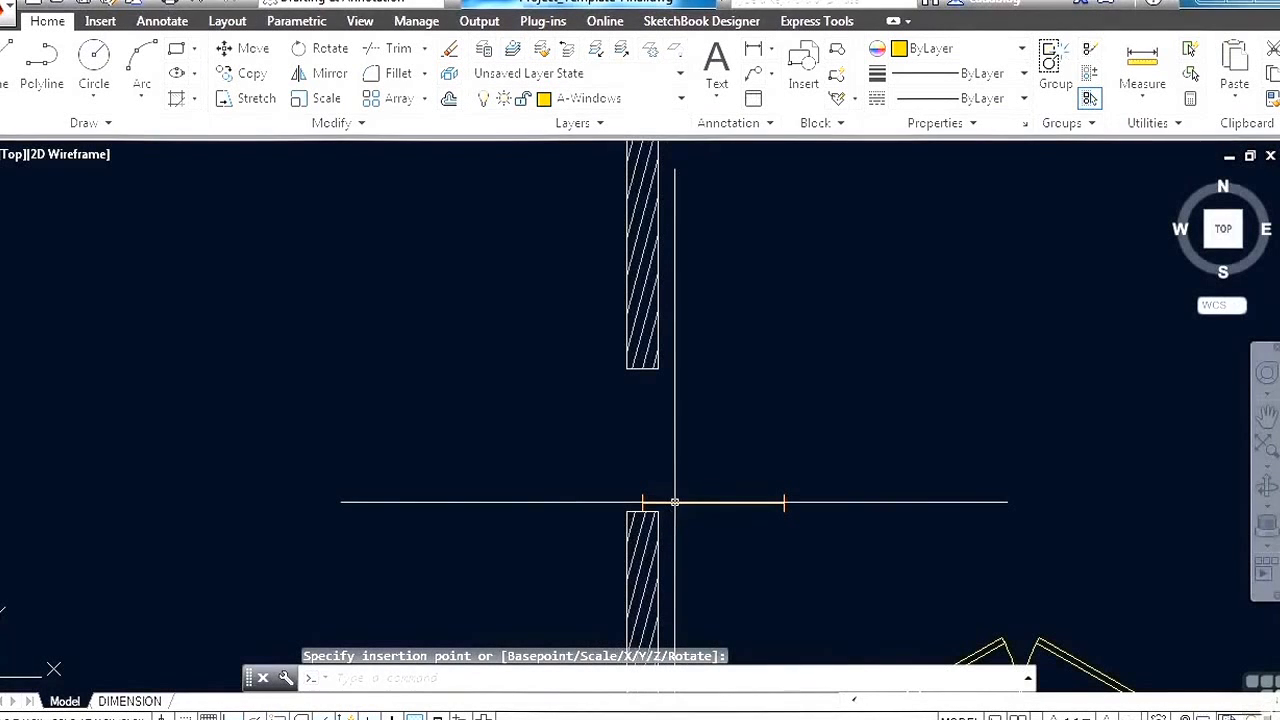
Rotate the inserted window by 90 degrees about the wall end's midpoint so it spans the opening.
click(675, 500)
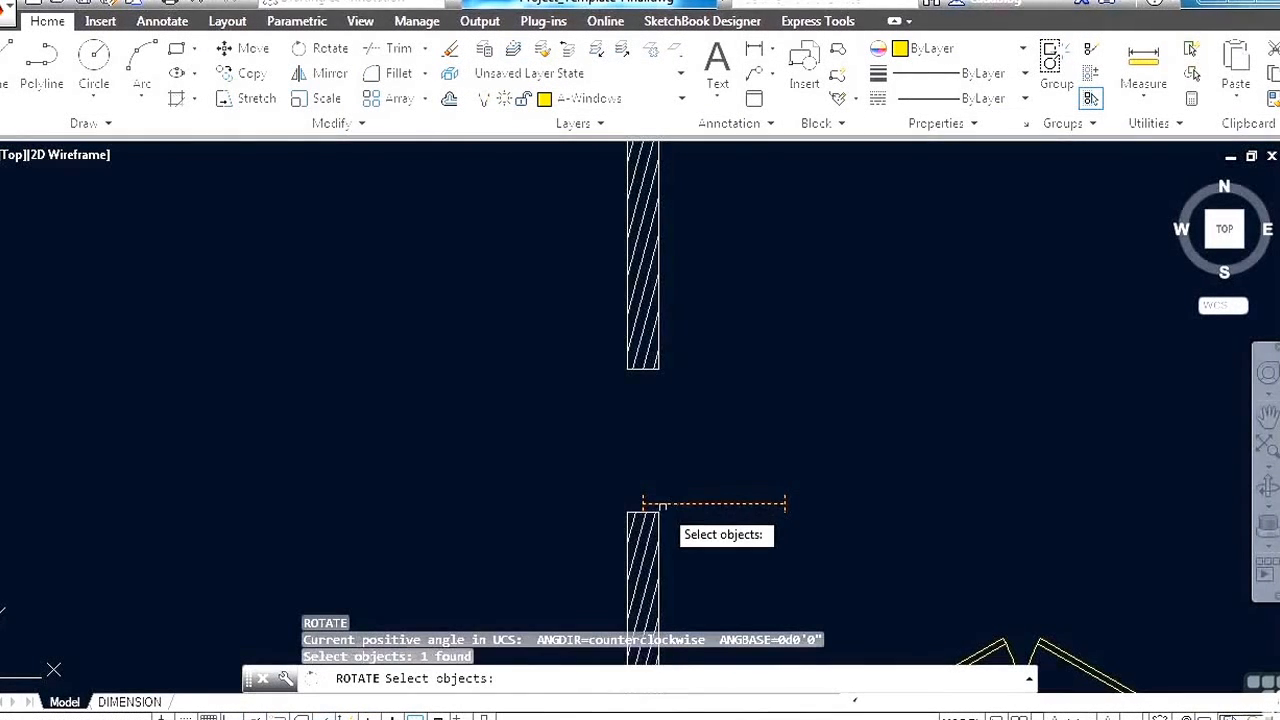
scroll(664, 508, up, 10)
key(Return)
click(527, 531)
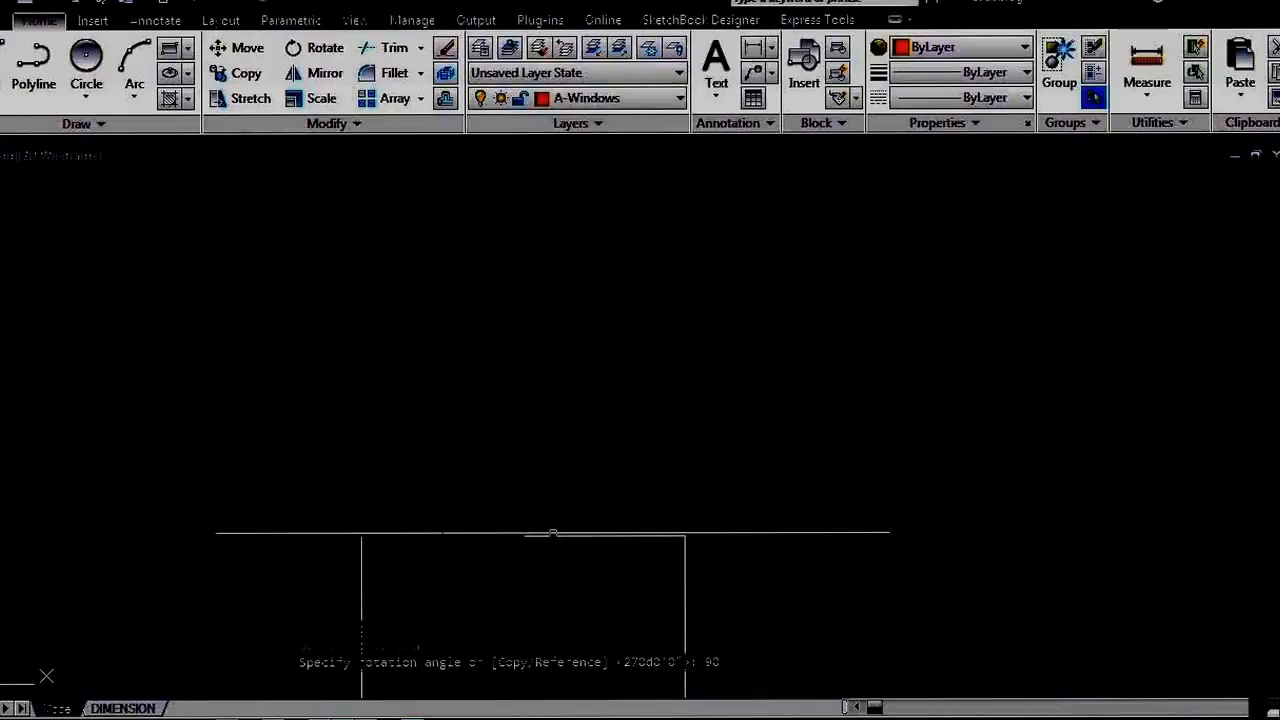
scroll(511, 525, down, 8)
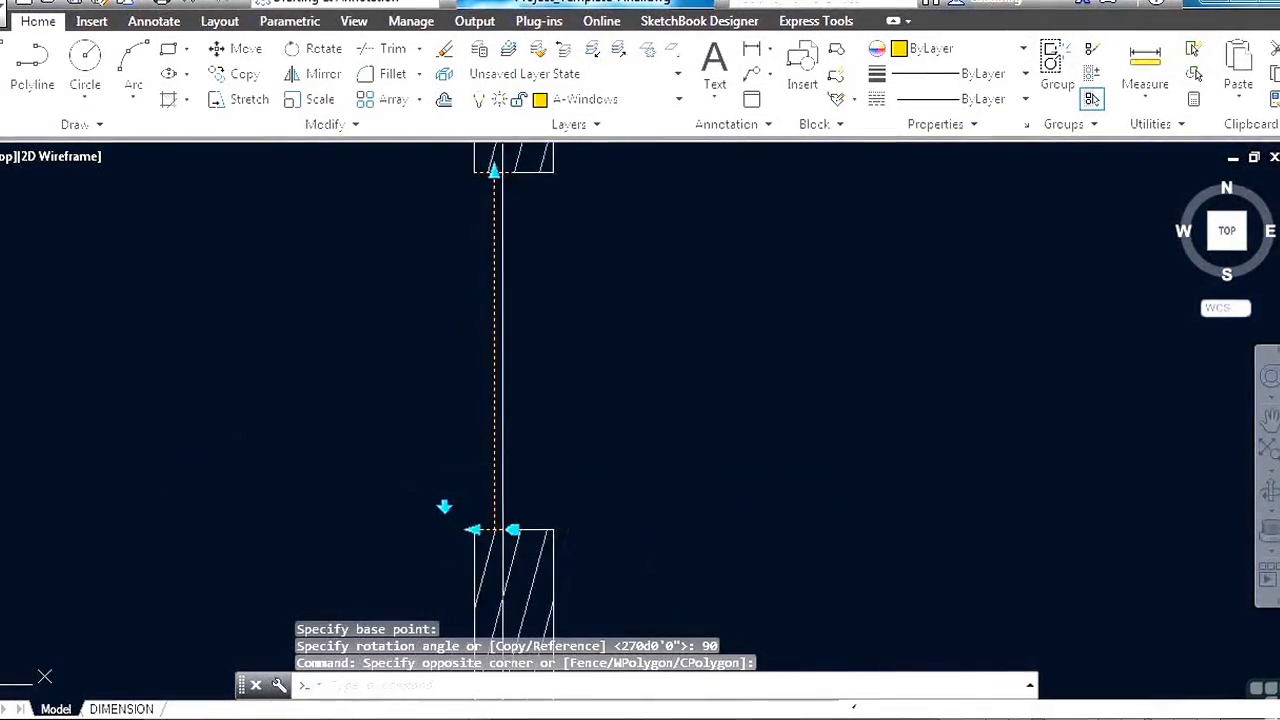
scroll(498, 285, up, 4)
scroll(501, 280, down, 2)
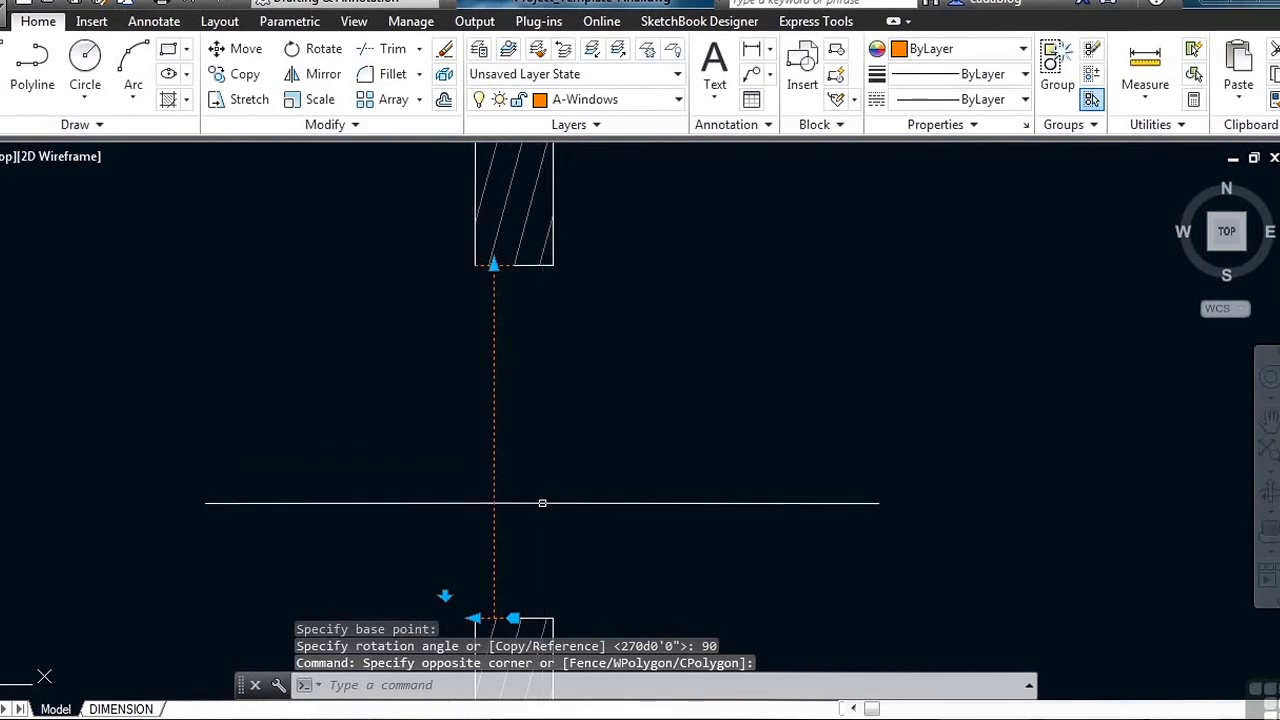
key(Escape)
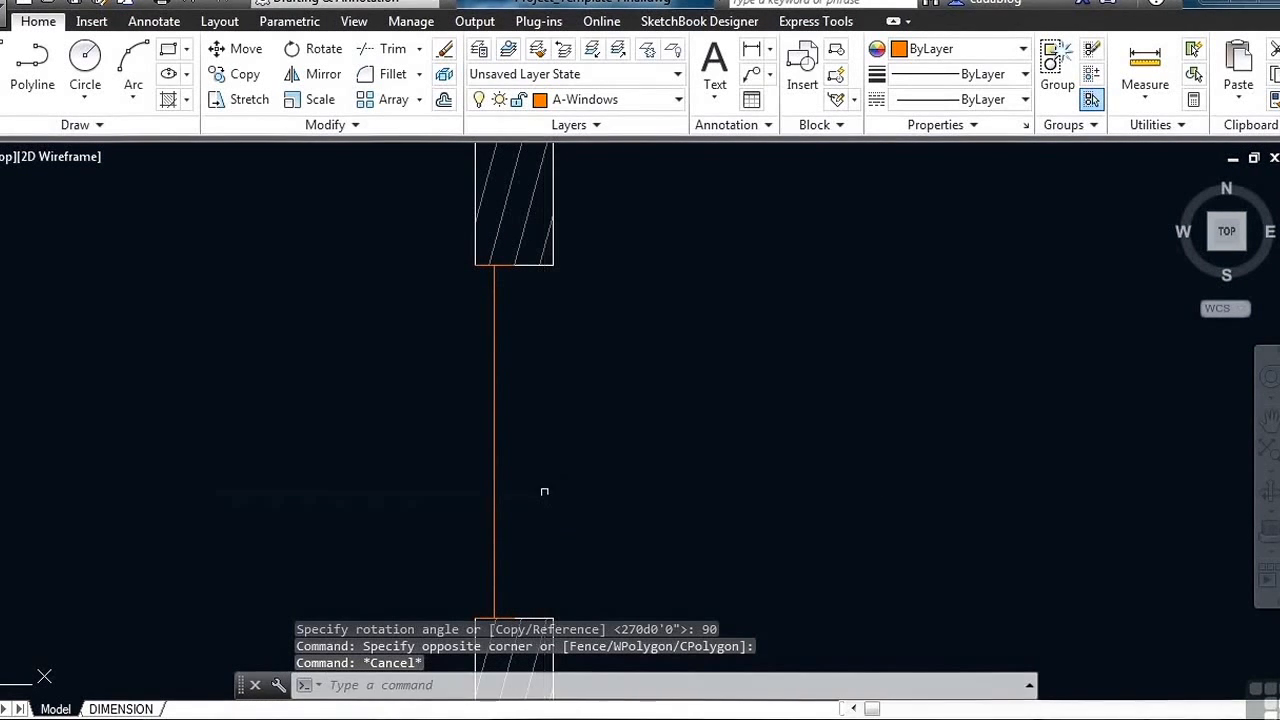
Move the inserted window so the middle of its end line sits on the midpoint of the wall end.
key(Return)
click(543, 468)
click(468, 486)
scroll(521, 321, up, 3)
scroll(557, 420, down, 3)
key(Return)
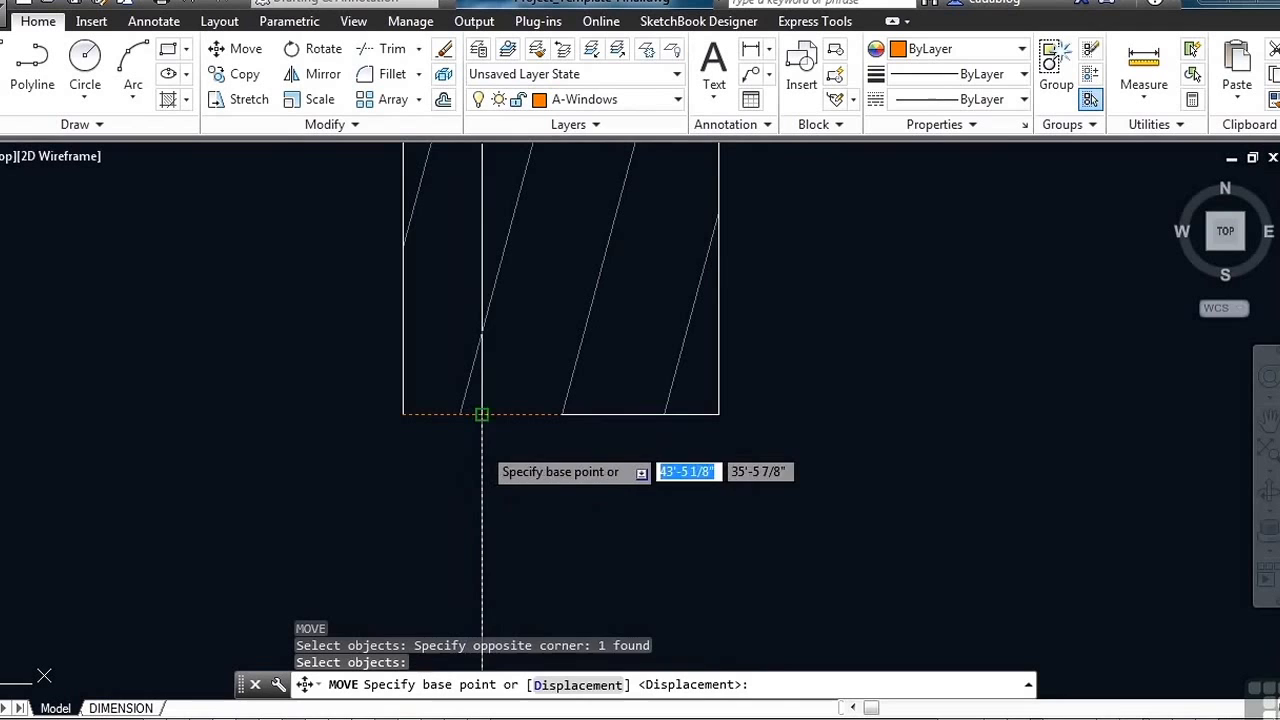
click(482, 414)
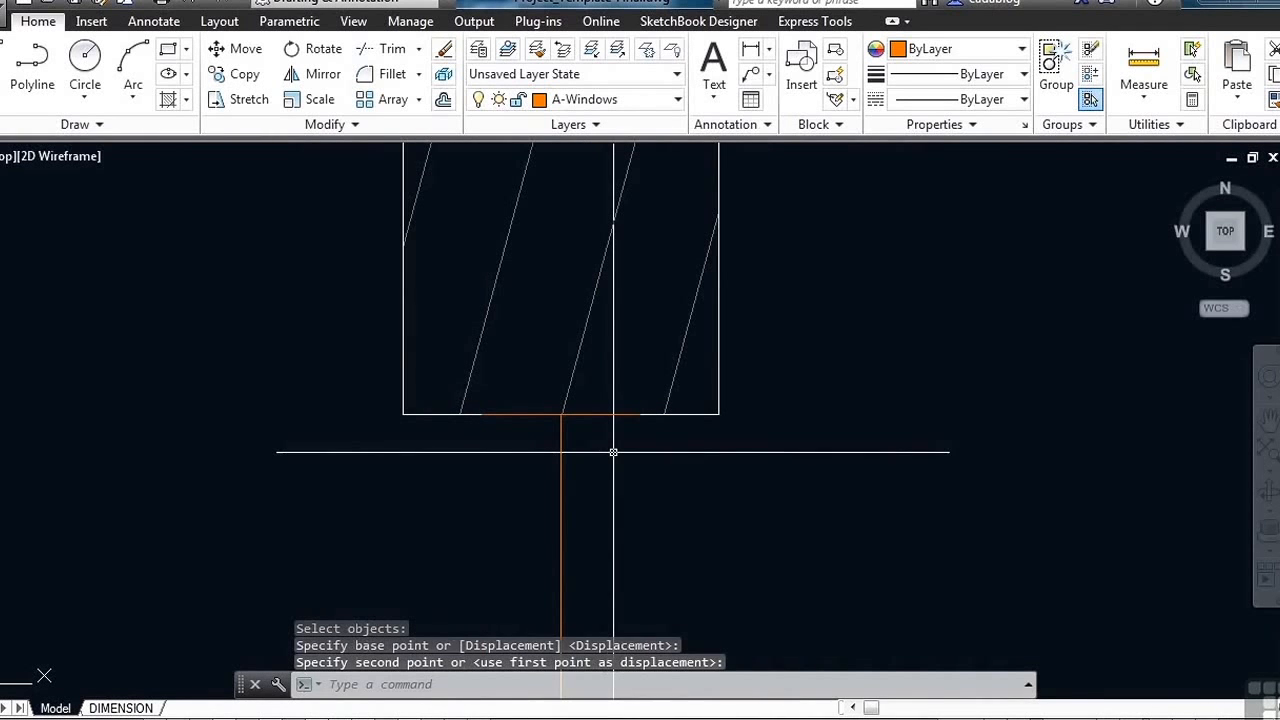
Copy the centered window from the wall-end midpoint to the middle opening in the left exterior wall.
key(Return)
click(613, 446)
click(530, 457)
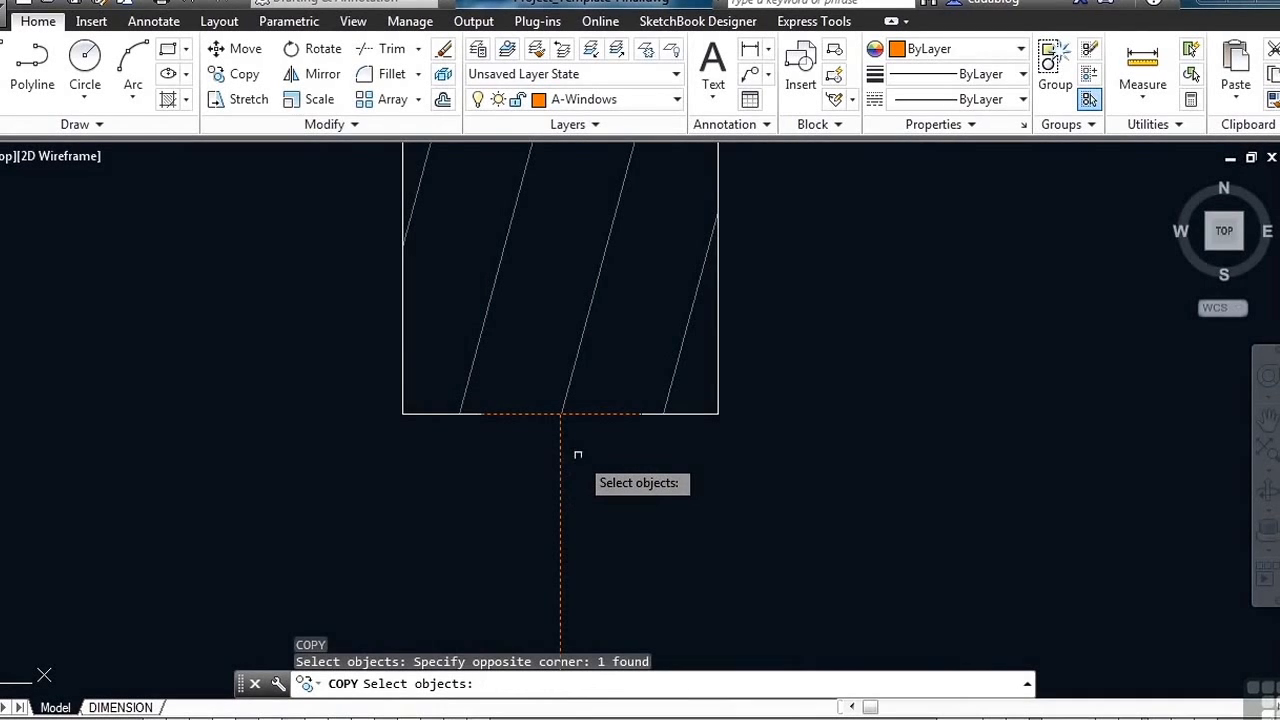
key(Return)
click(557, 431)
scroll(646, 470, down, 5)
scroll(632, 465, down, 3)
scroll(625, 360, up, 5)
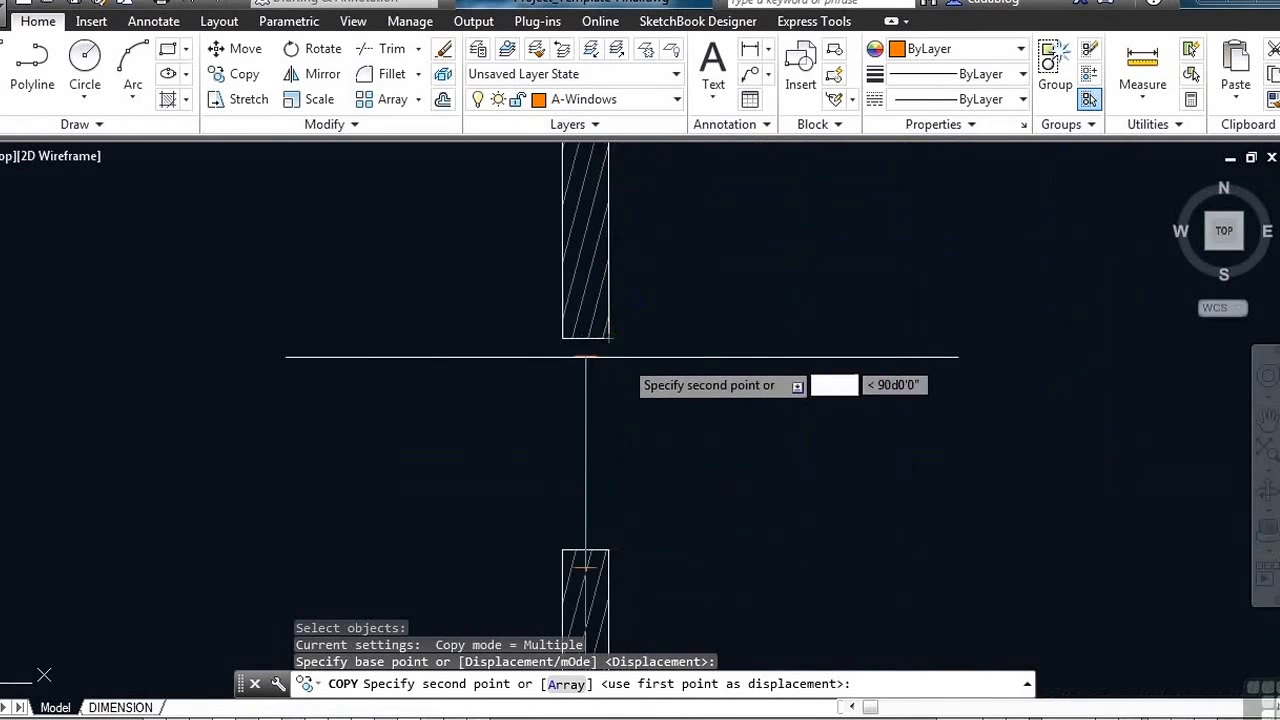
click(524, 311)
Place another window copy at the wall-end midpoint of the uppermost opening in the left exterior wall and finish copying.
scroll(541, 449, down, 4)
middle_drag(563, 217, 566, 519)
scroll(559, 421, up, 6)
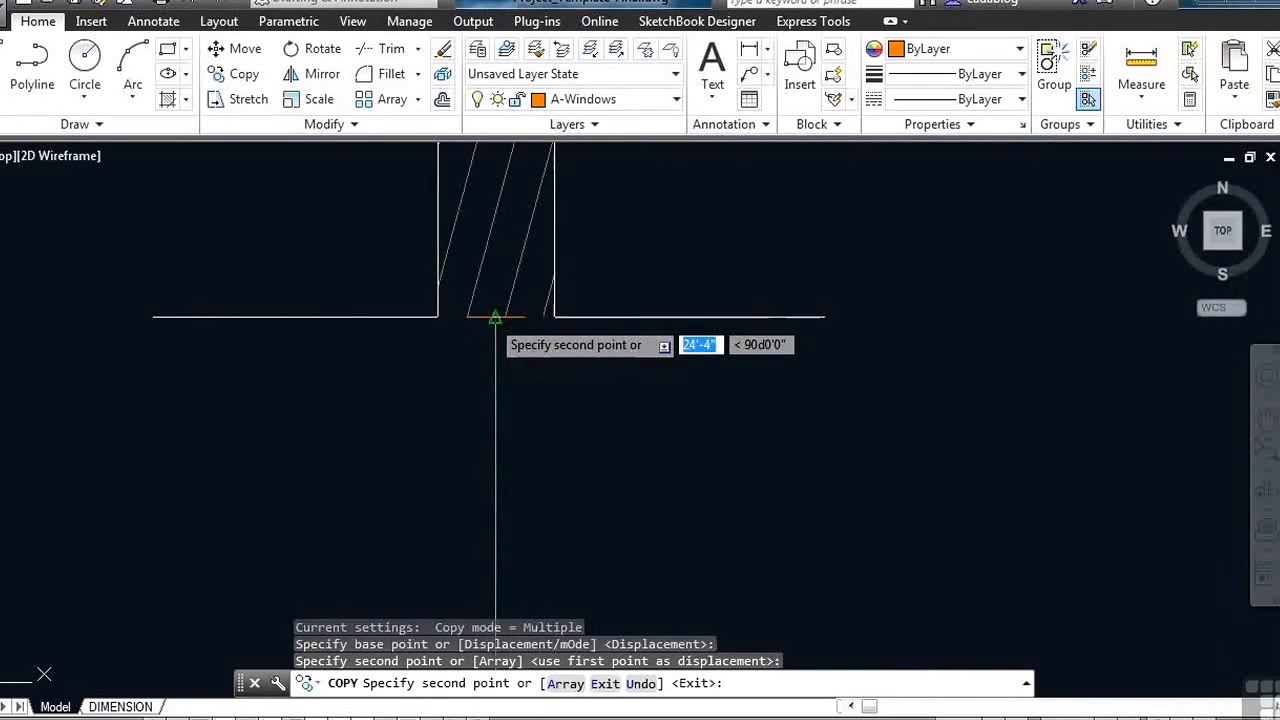
click(491, 317)
key(Return)
scroll(541, 395, down, 4)
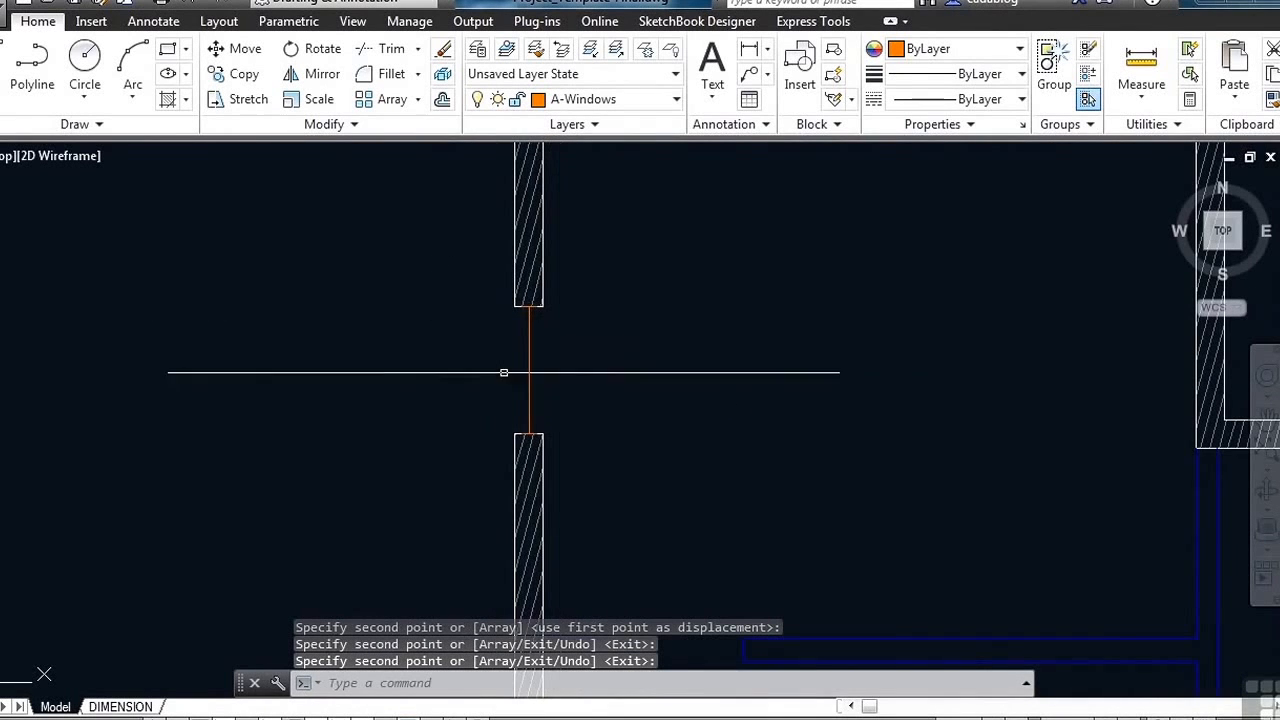
Copy the single door in the upper exterior wall by its hinge corner to the opening in the horizontal interior partition.
scroll(528, 380, down, 3)
scroll(599, 180, up, 2)
scroll(540, 400, down, 5)
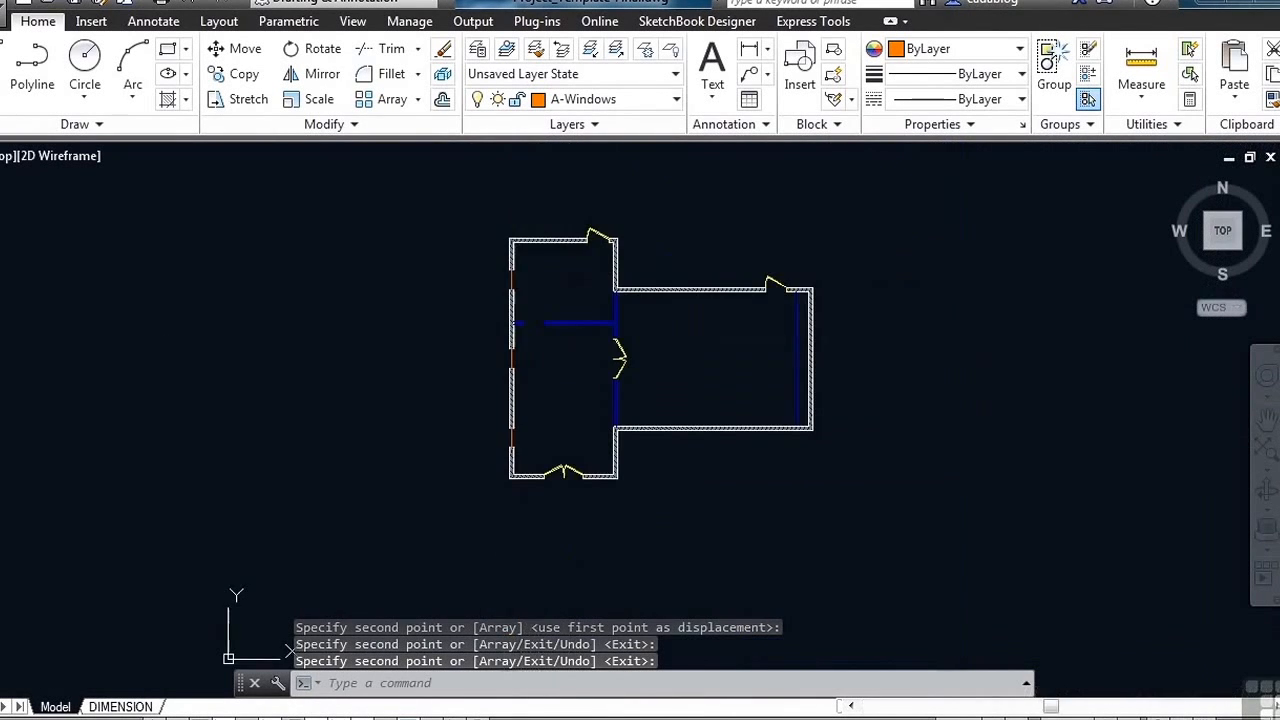
scroll(509, 434, up, 3)
scroll(509, 434, down, 2)
scroll(529, 371, down, 3)
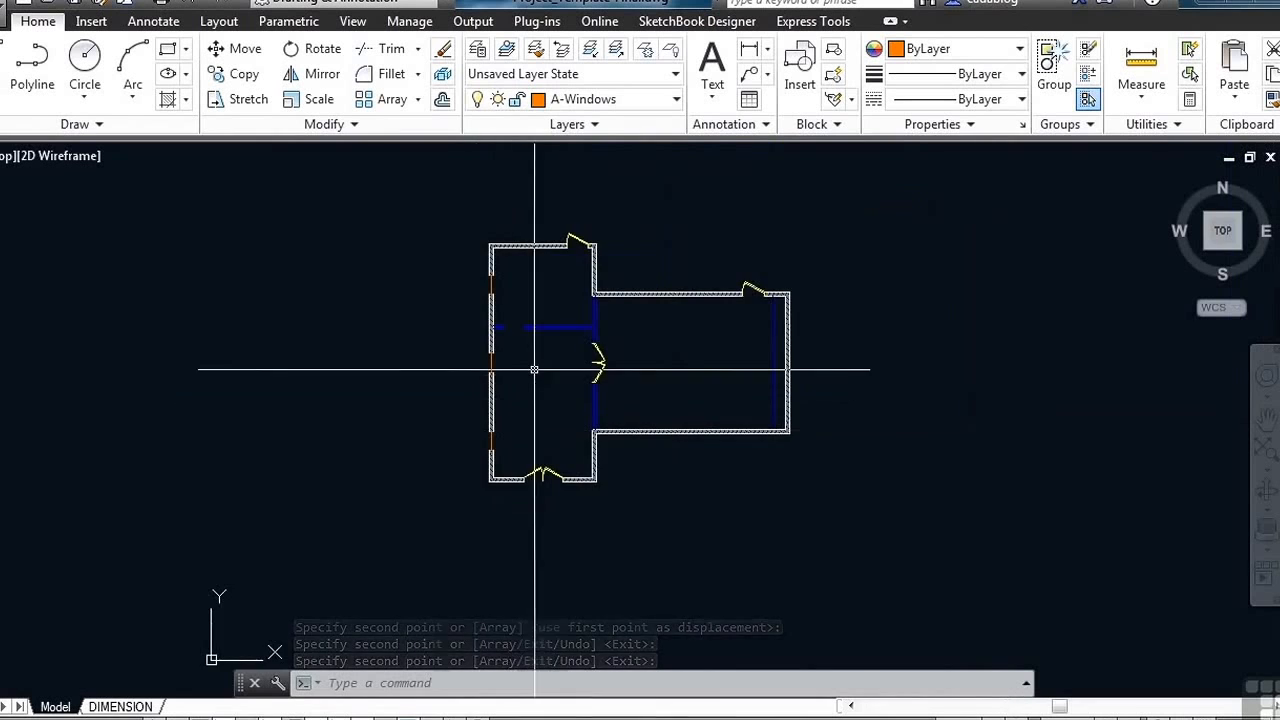
scroll(474, 354, up, 3)
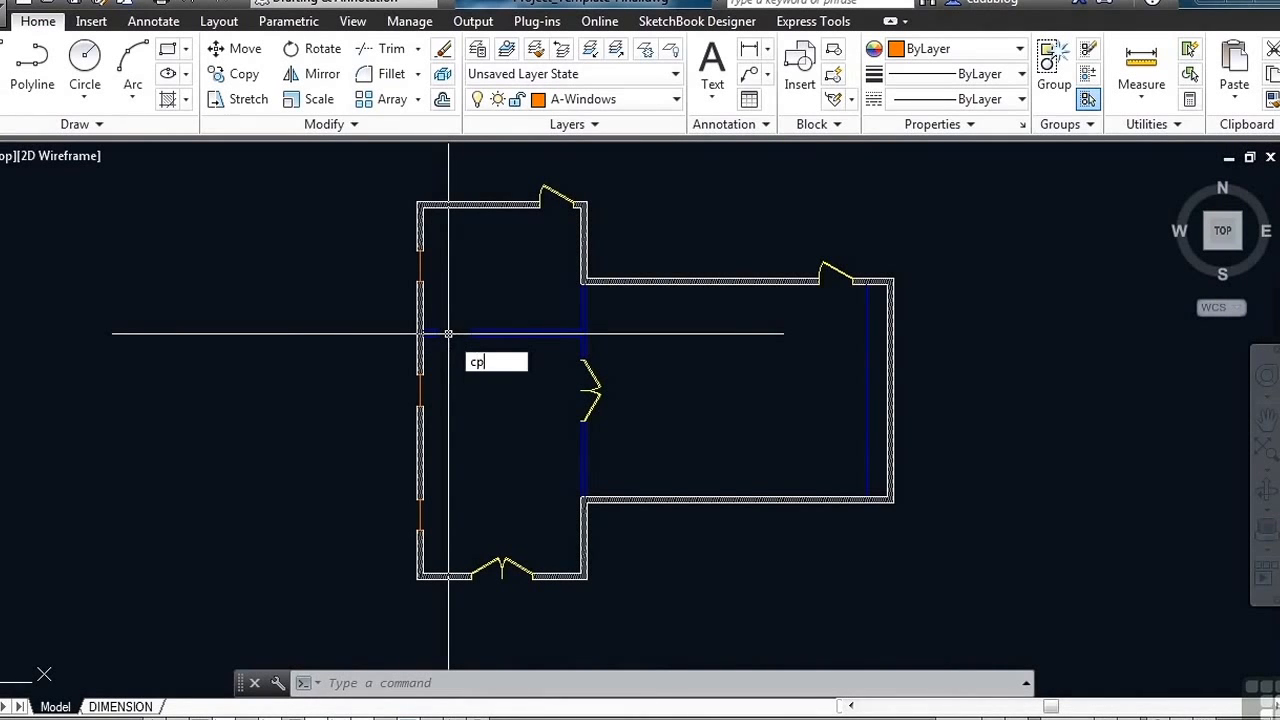
key(Return)
scroll(555, 197, up, 4)
scroll(552, 200, up, 3)
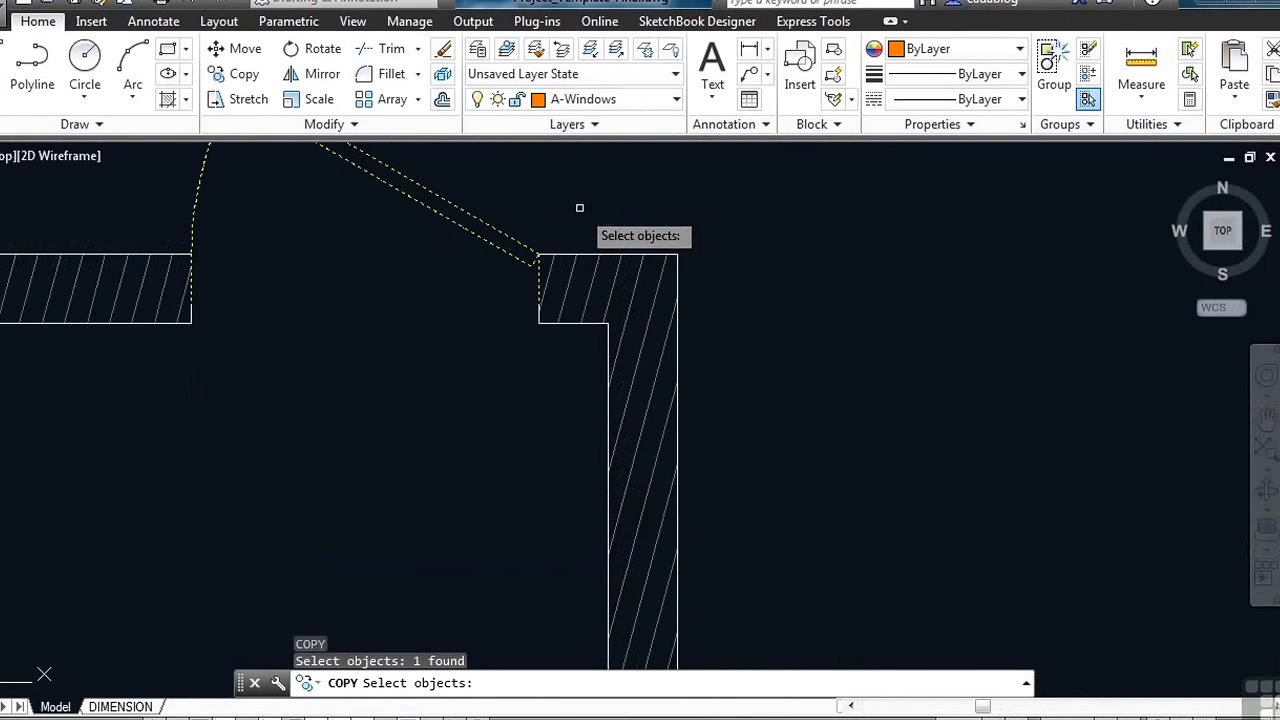
key(Return)
click(543, 250)
scroll(556, 234, down, 5)
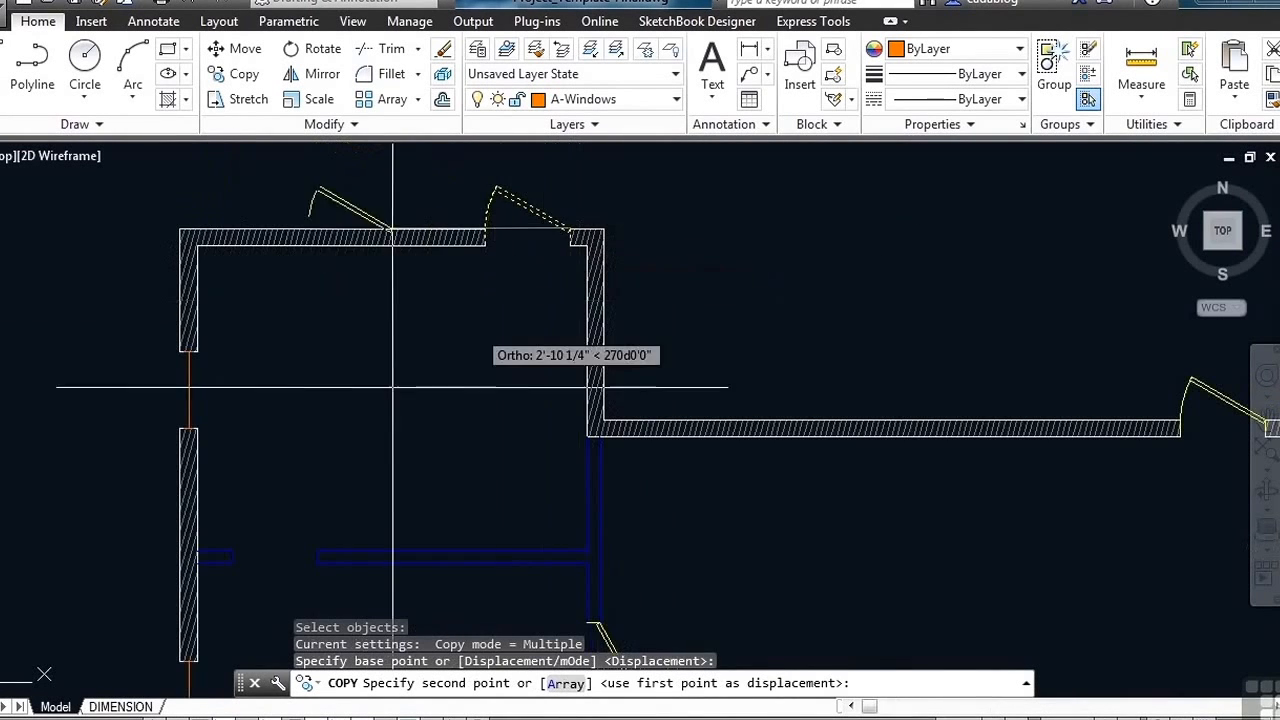
scroll(308, 535, up, 5)
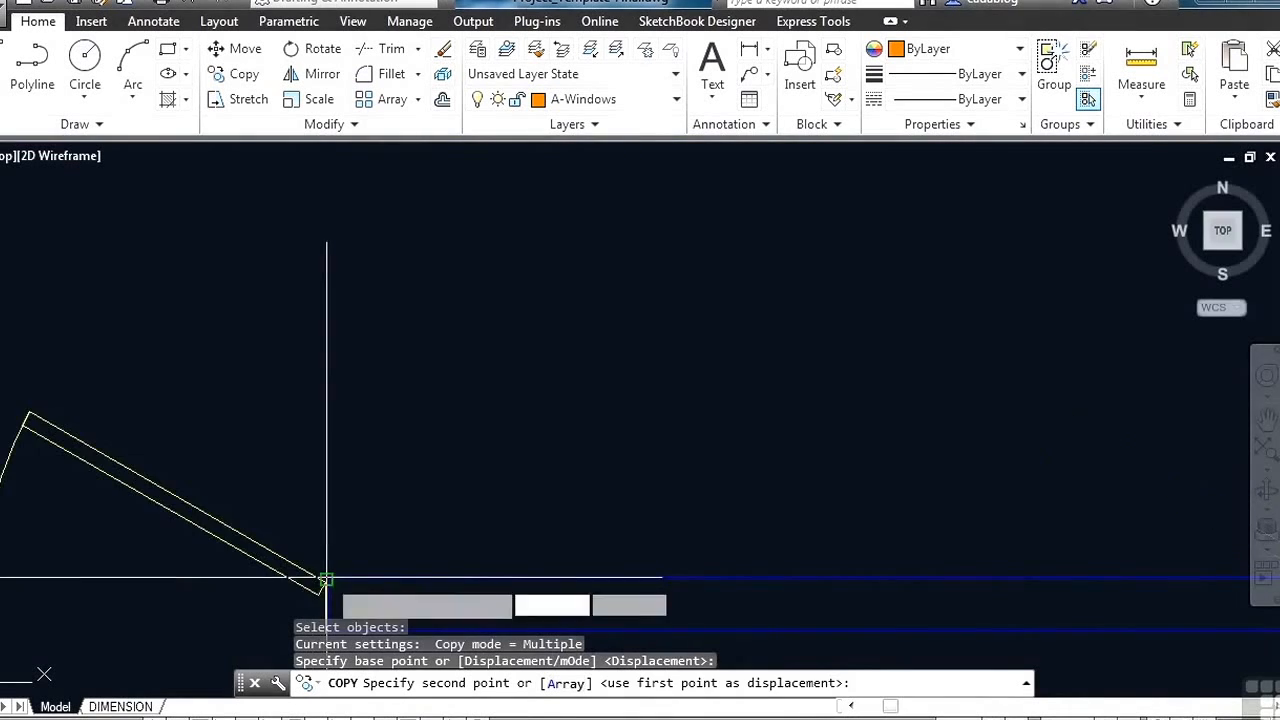
click(327, 578)
scroll(1006, 429, down, 4)
scroll(360, 527, up, 4)
key(Return)
Move the copied door so its hinge-side jamb lines up with the end of the interior partition.
scroll(360, 527, up, 4)
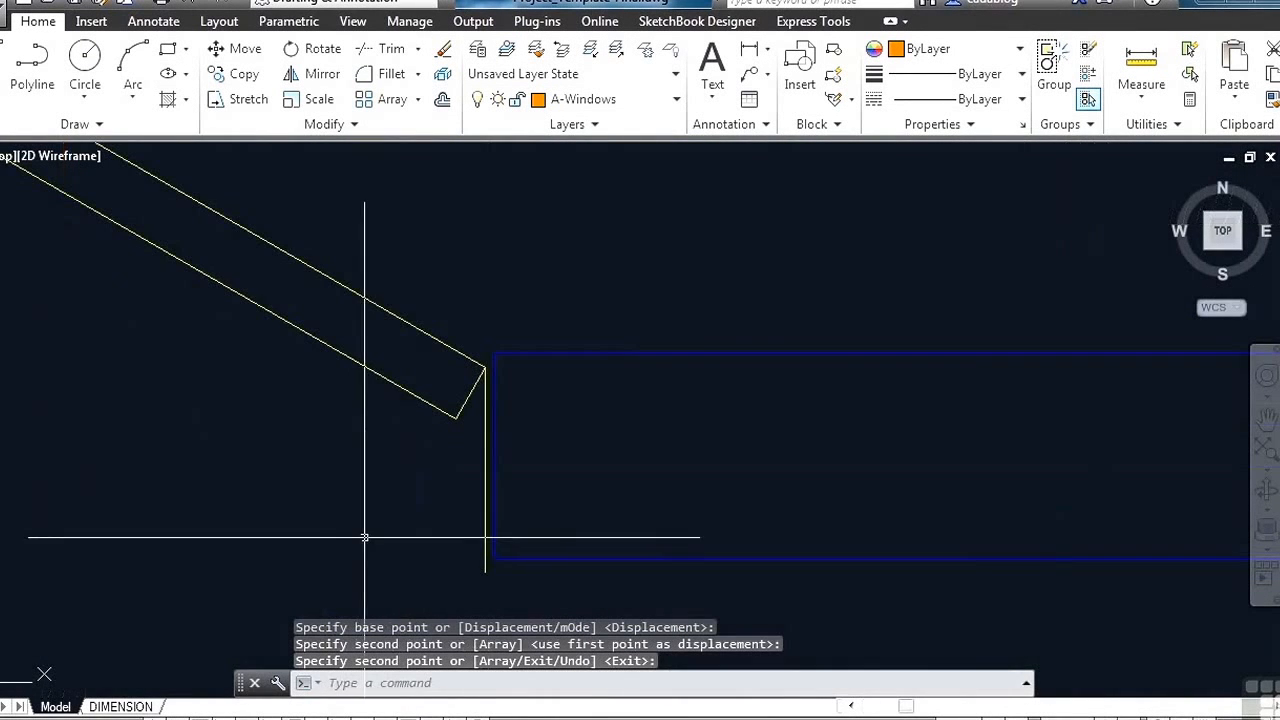
key(Return)
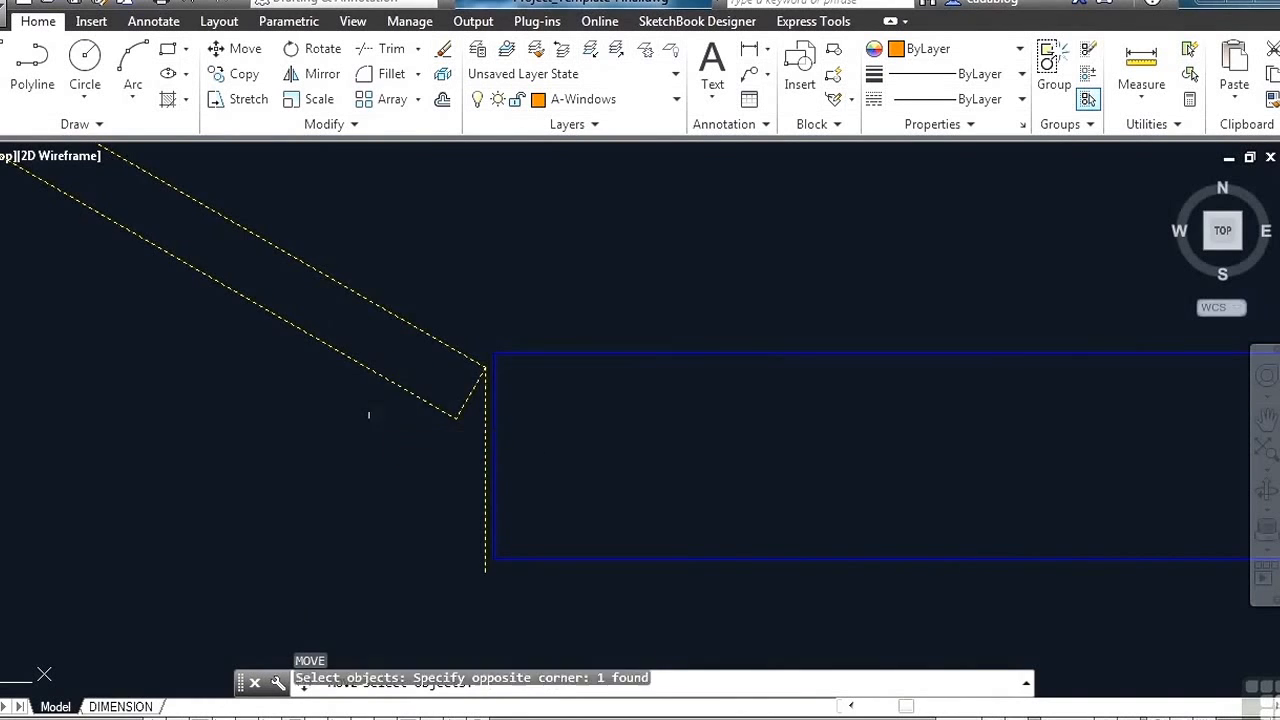
click(488, 402)
scroll(486, 365, up, 2)
key(Return)
click(514, 321)
click(547, 278)
scroll(614, 292, down, 10)
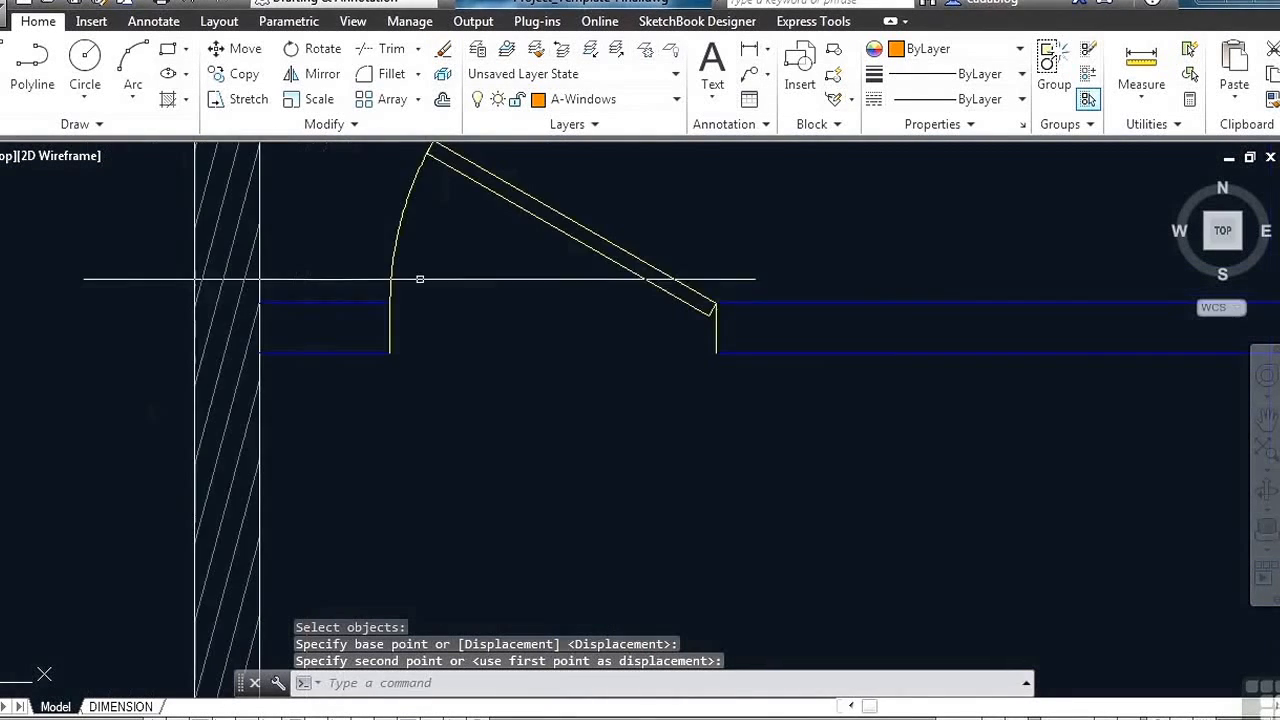
Make Chair the current layer.
scroll(411, 302, up, 3)
scroll(351, 344, down, 6)
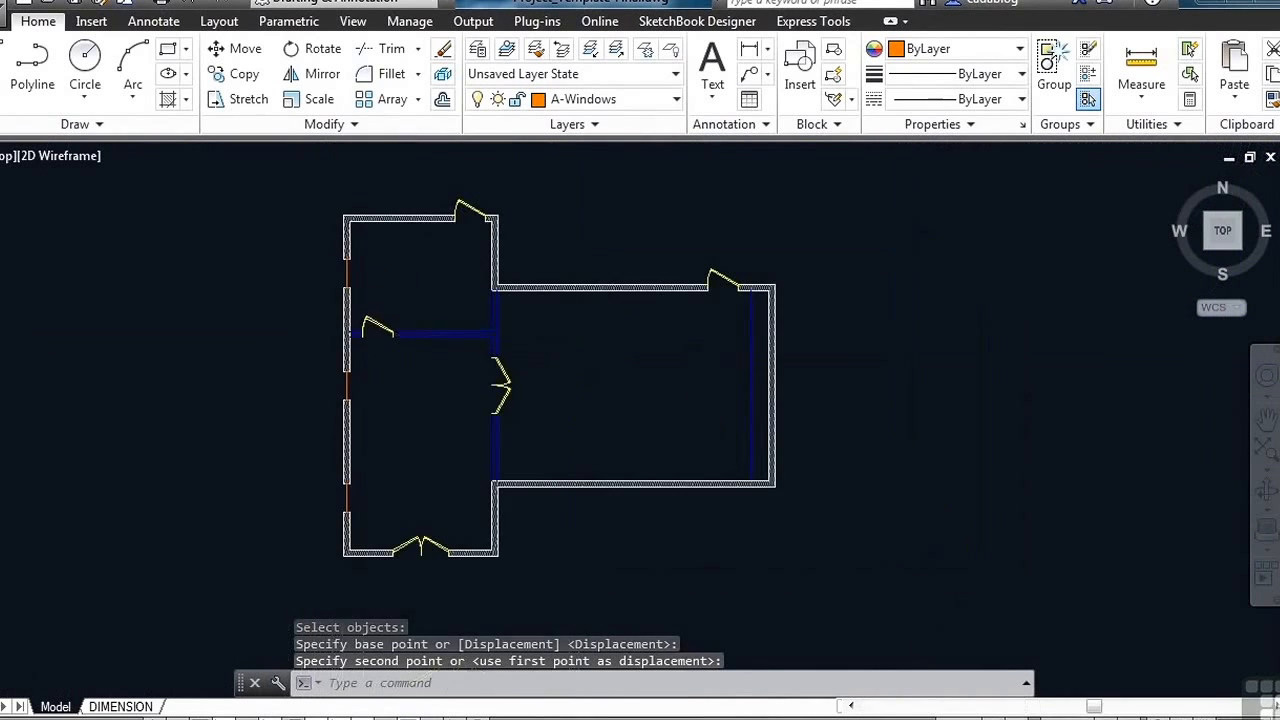
scroll(430, 389, down, 3)
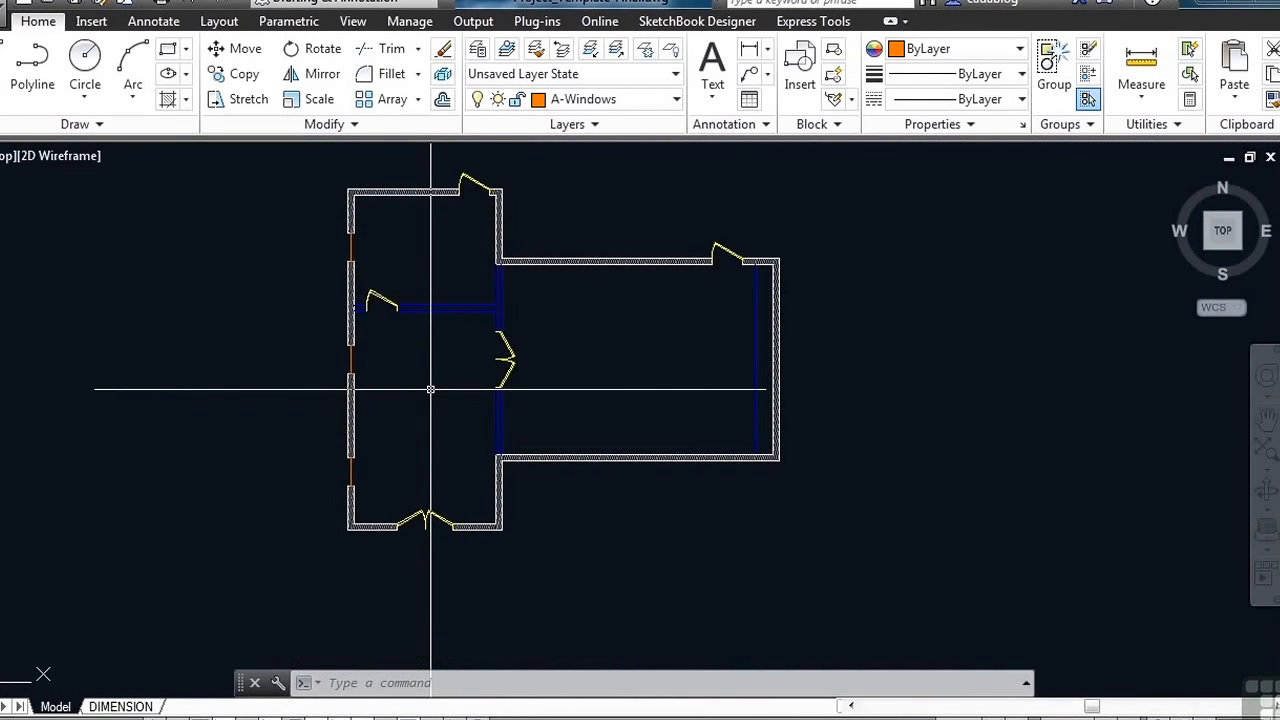
click(675, 104)
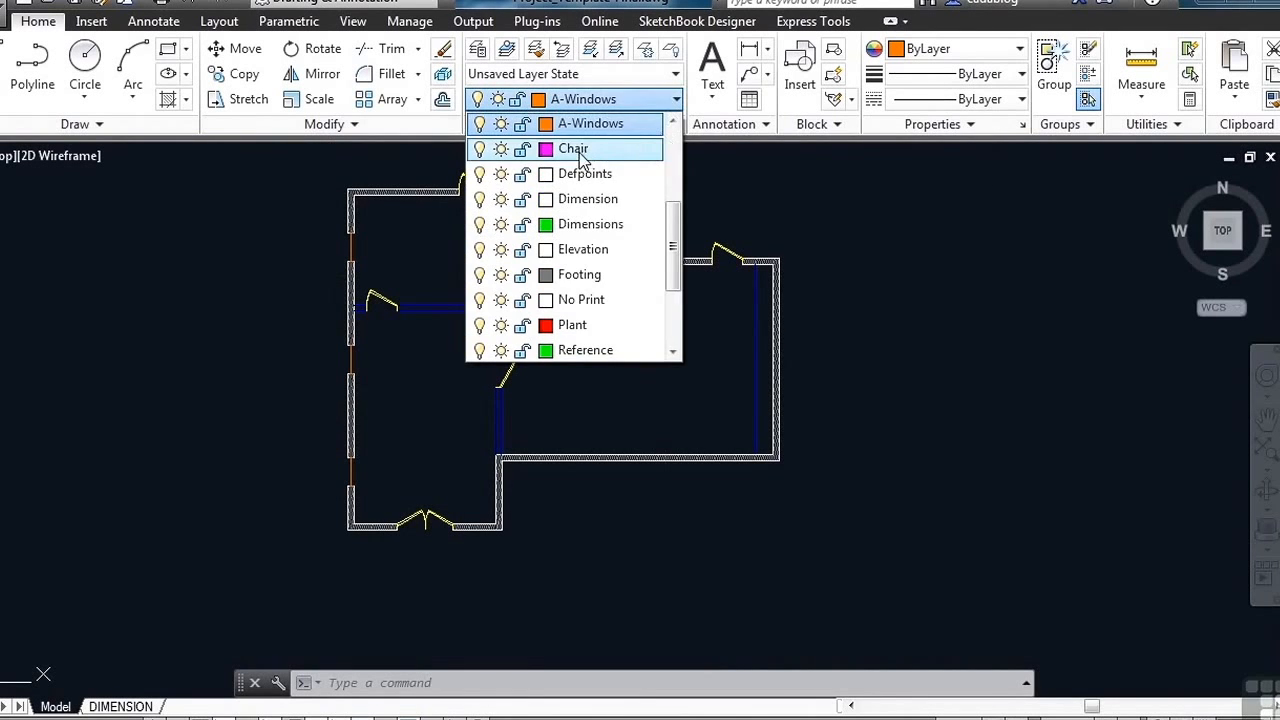
click(584, 150)
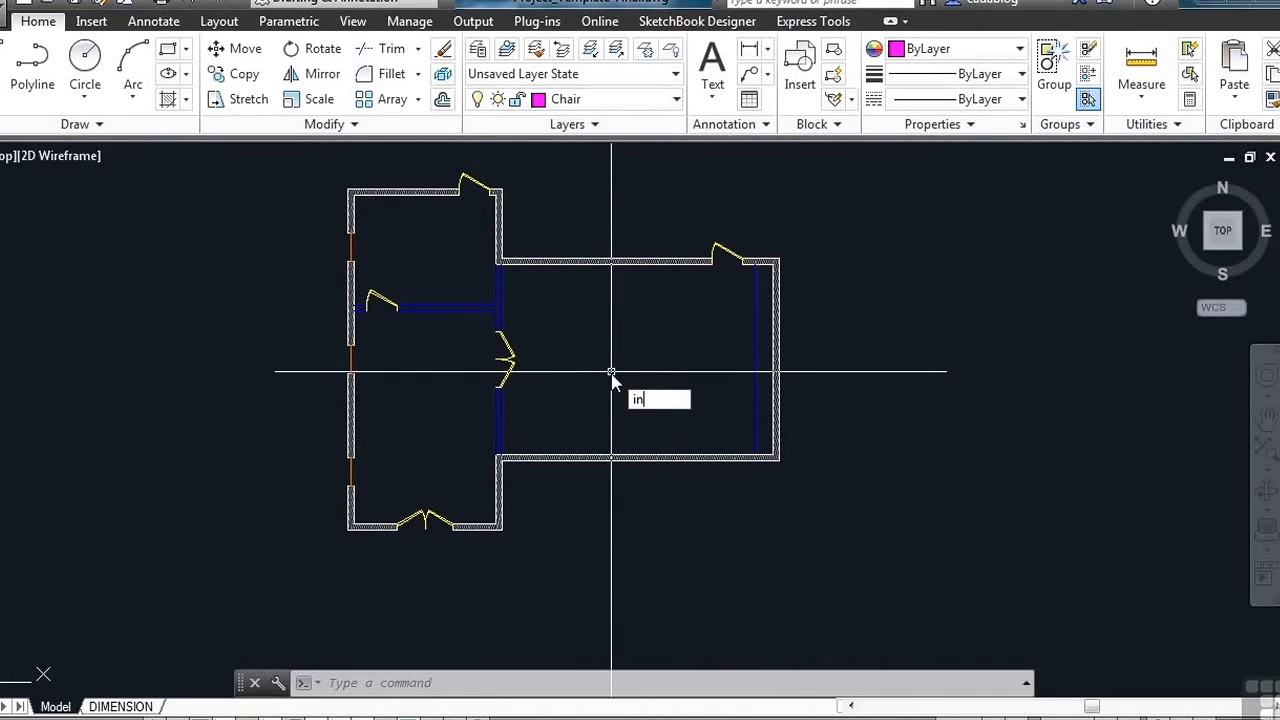
Insert the Chair-Project block near the lower-left corner of the large room, rotated so its back faces the double doors' wall.
key(Return)
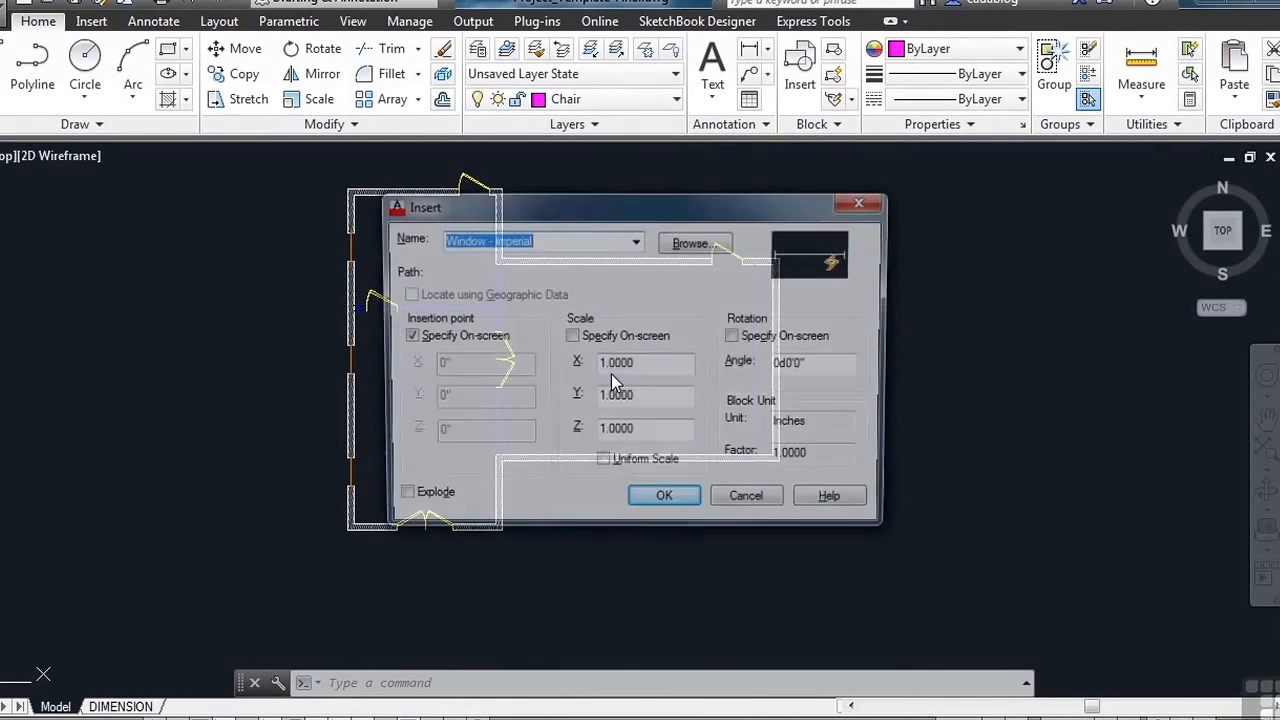
click(635, 241)
click(506, 288)
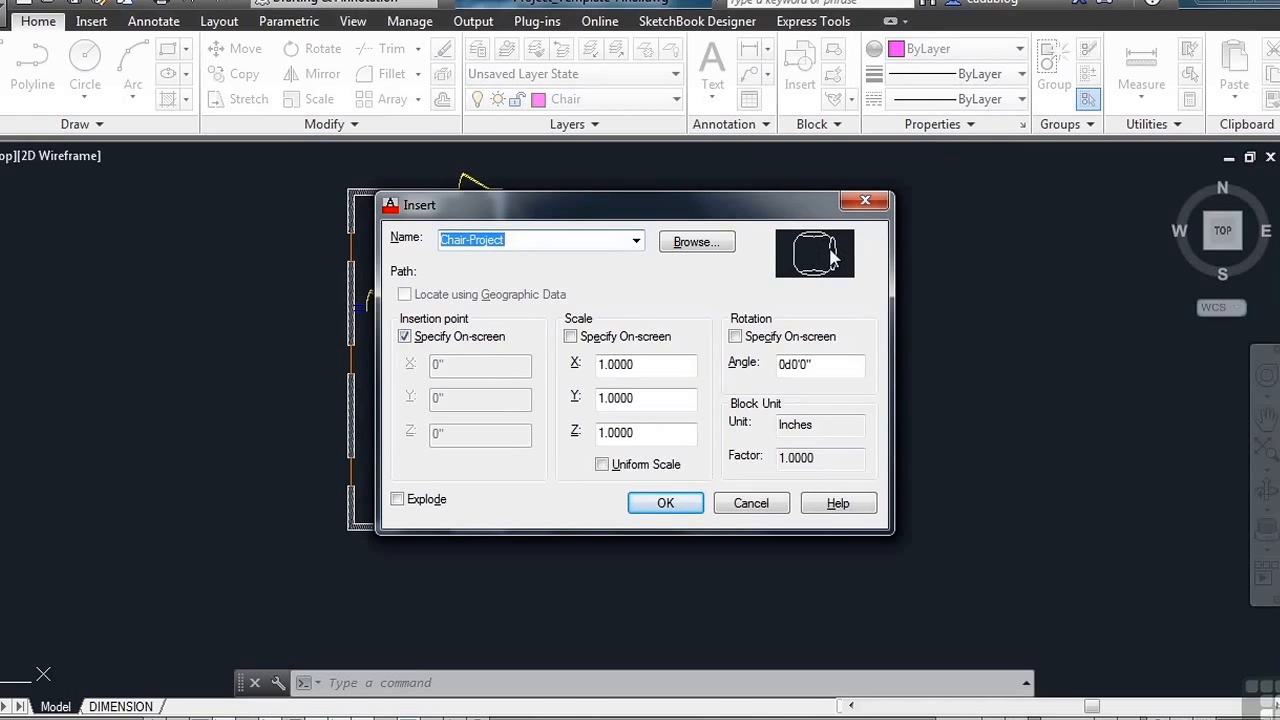
click(739, 340)
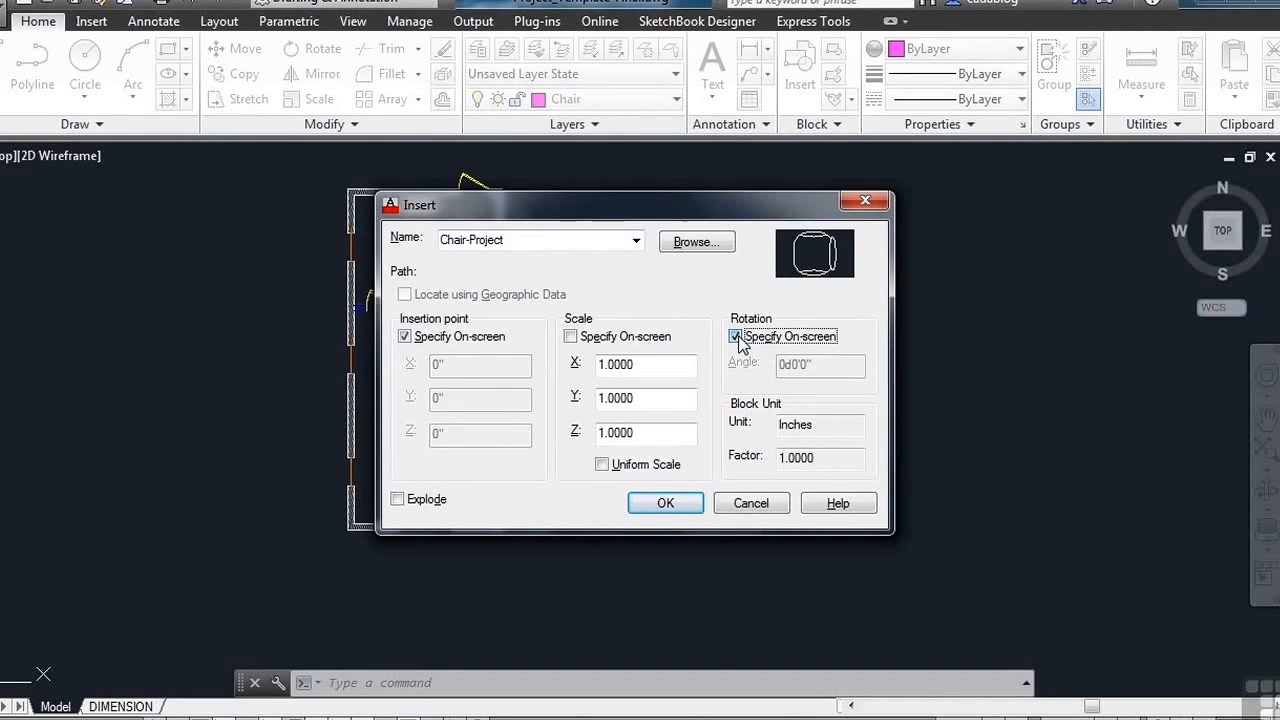
click(808, 364)
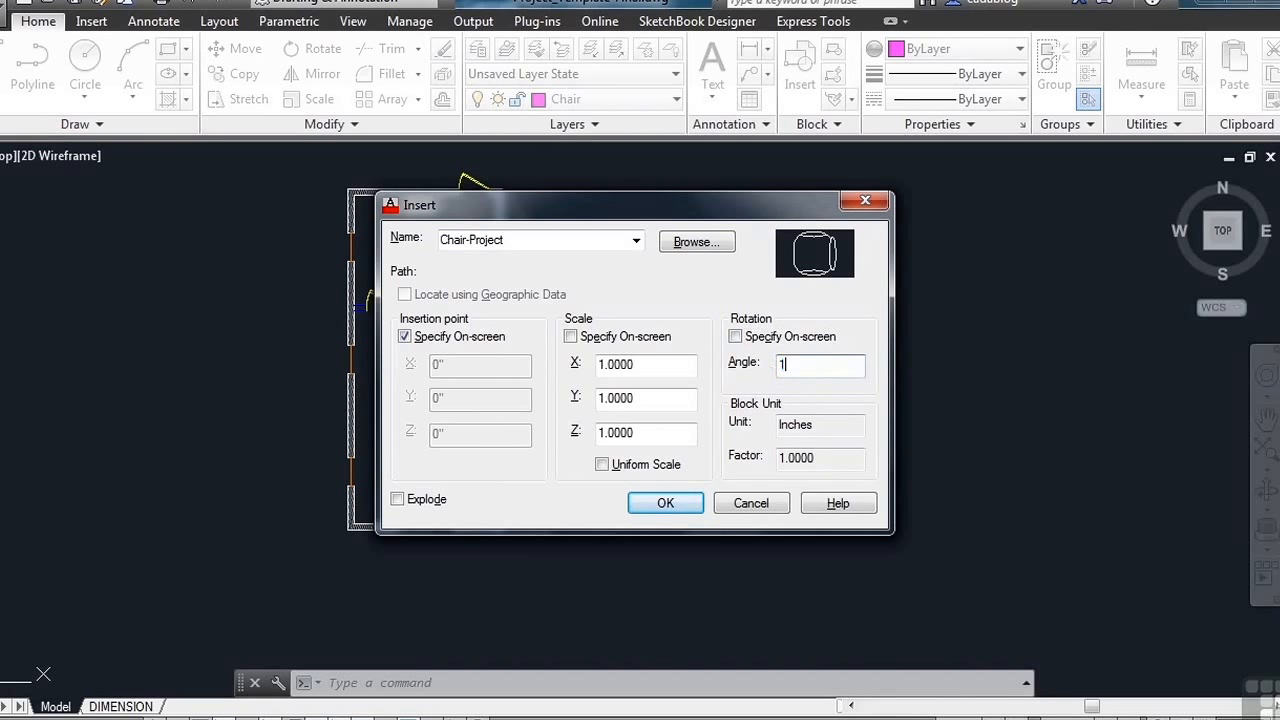
click(680, 502)
scroll(557, 430, up, 4)
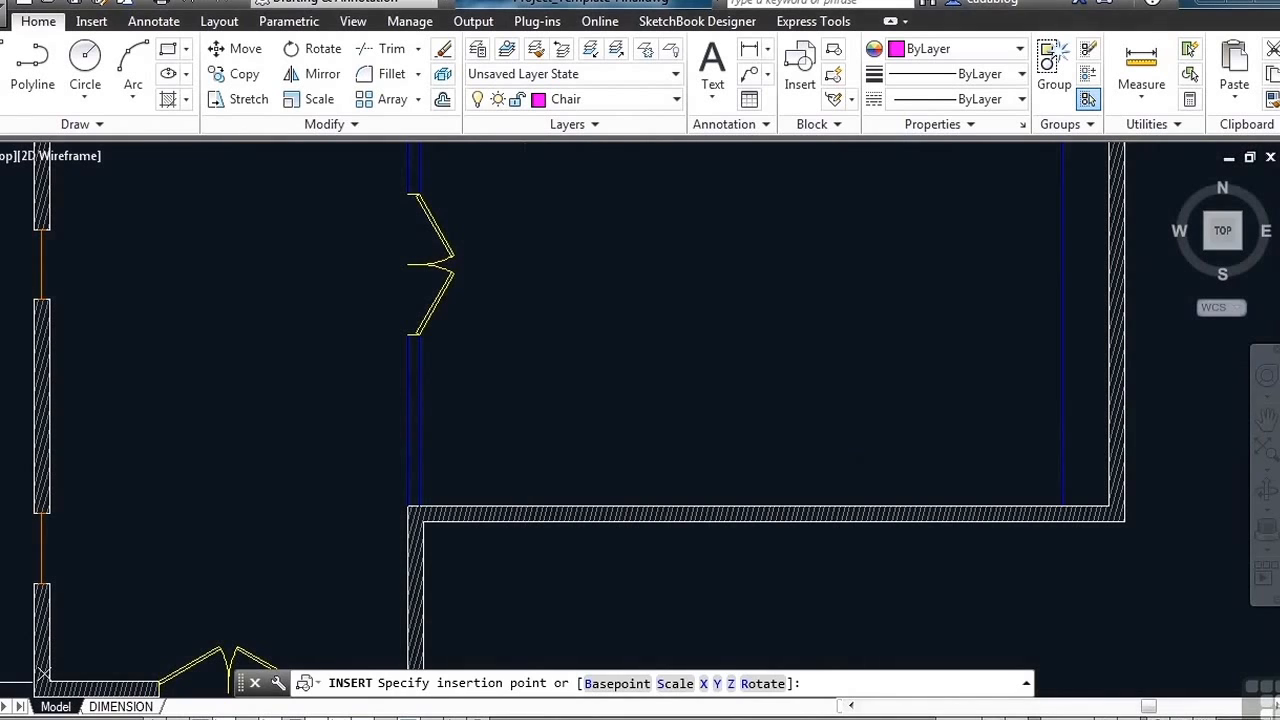
scroll(620, 413, down, 3)
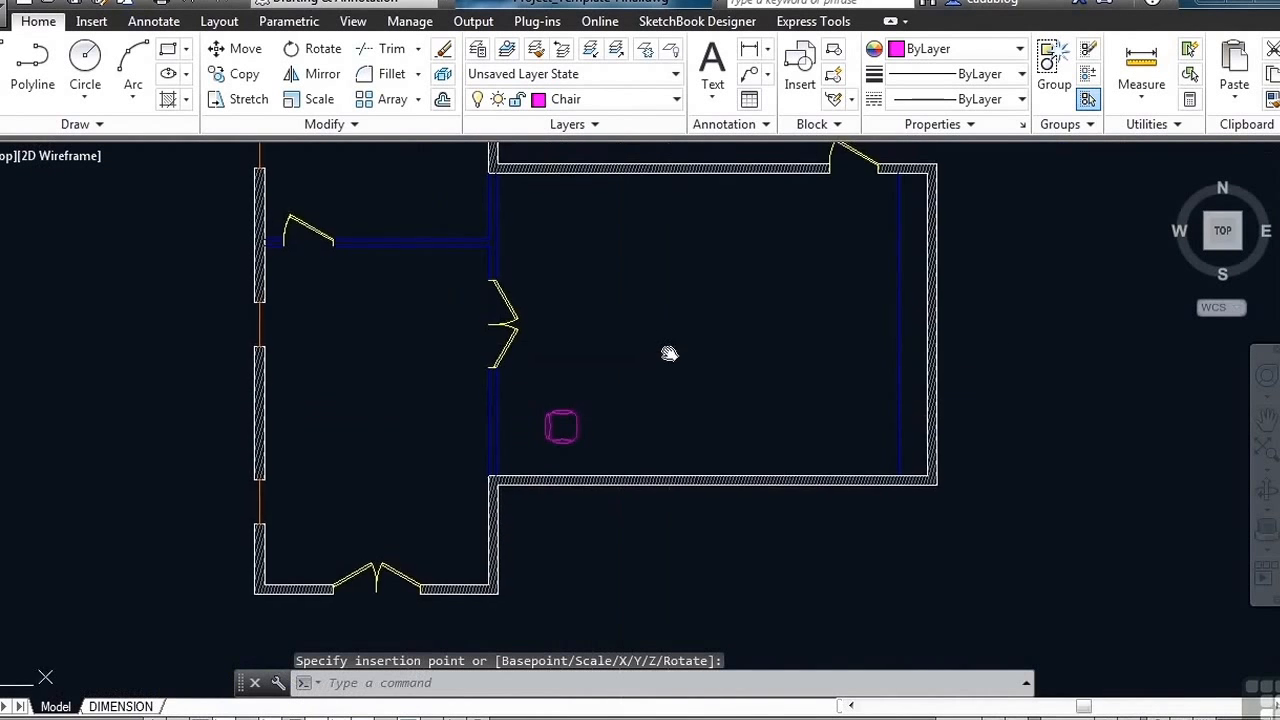
Create a rectangular array of the chair with 5 columns and 5 rows.
middle_drag(666, 343, 648, 386)
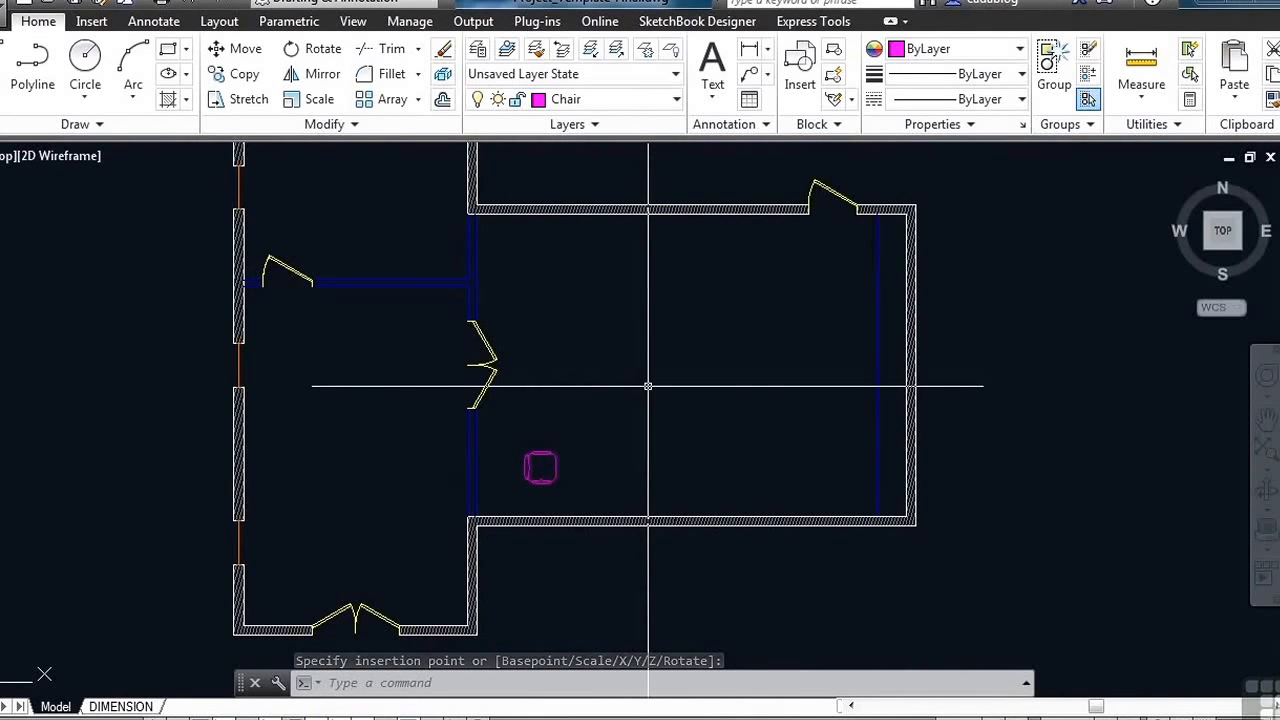
click(392, 99)
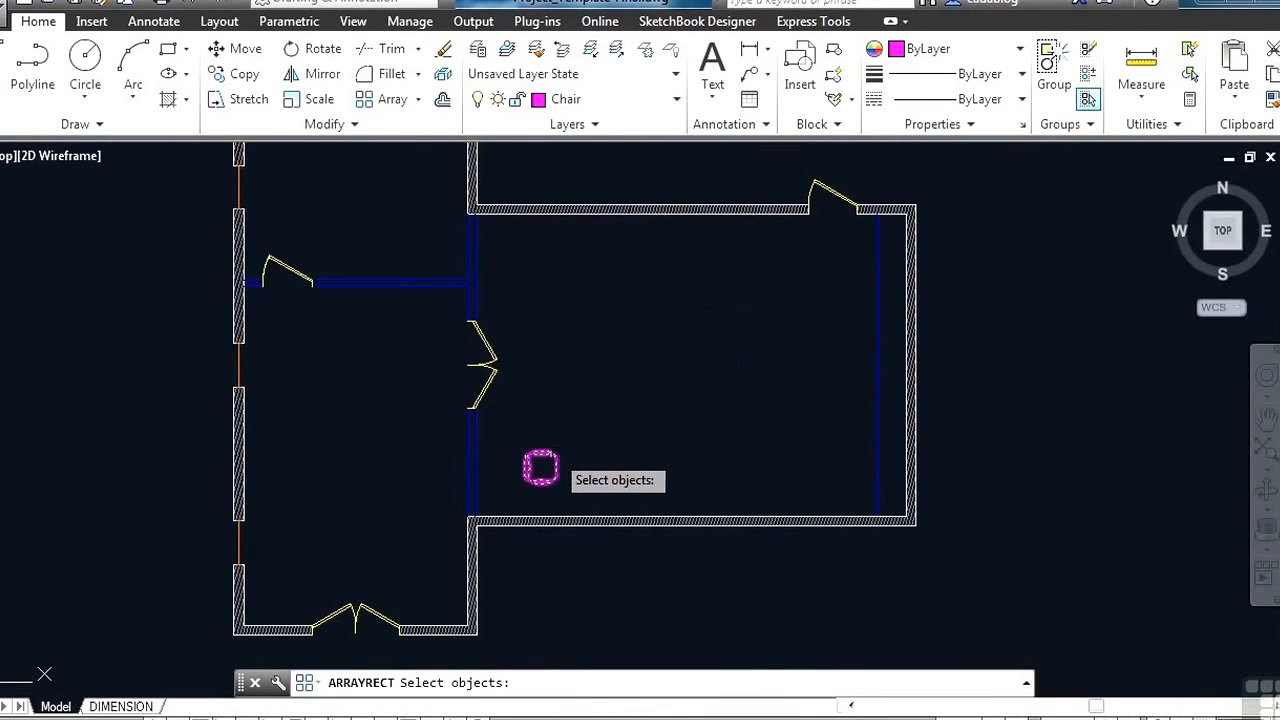
key(Return)
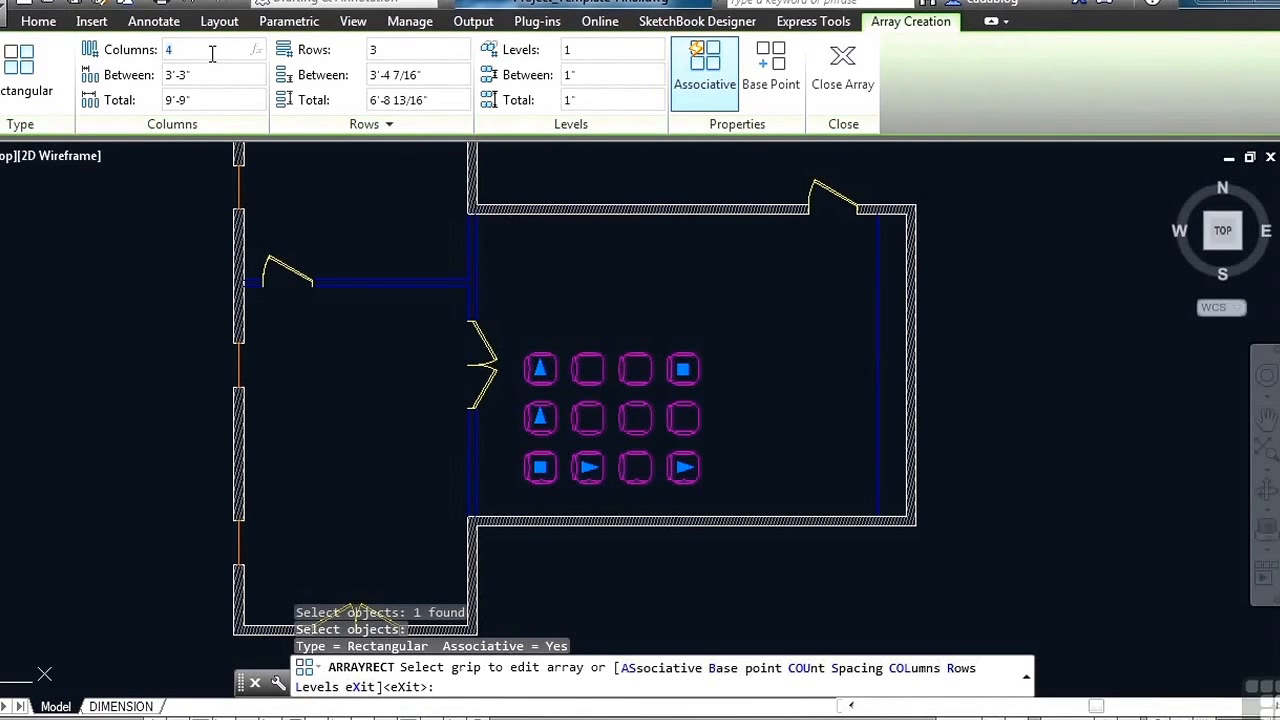
key(Return)
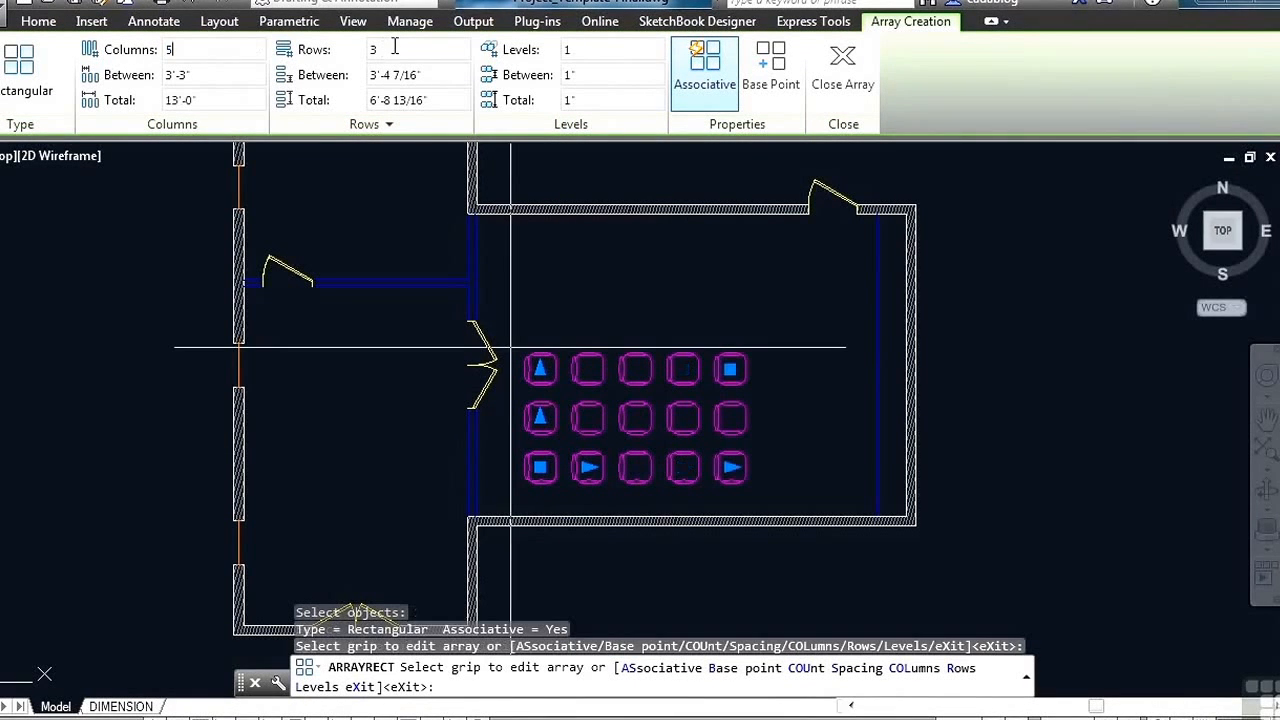
text(5)
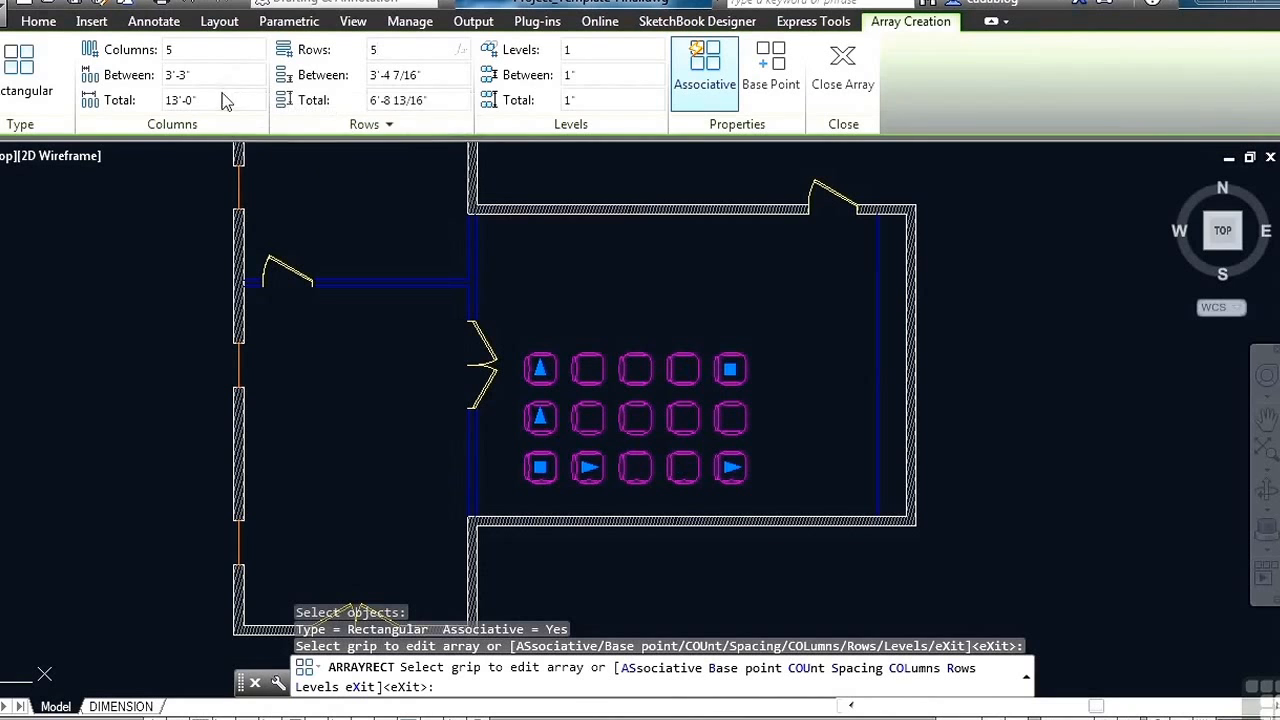
key(Return)
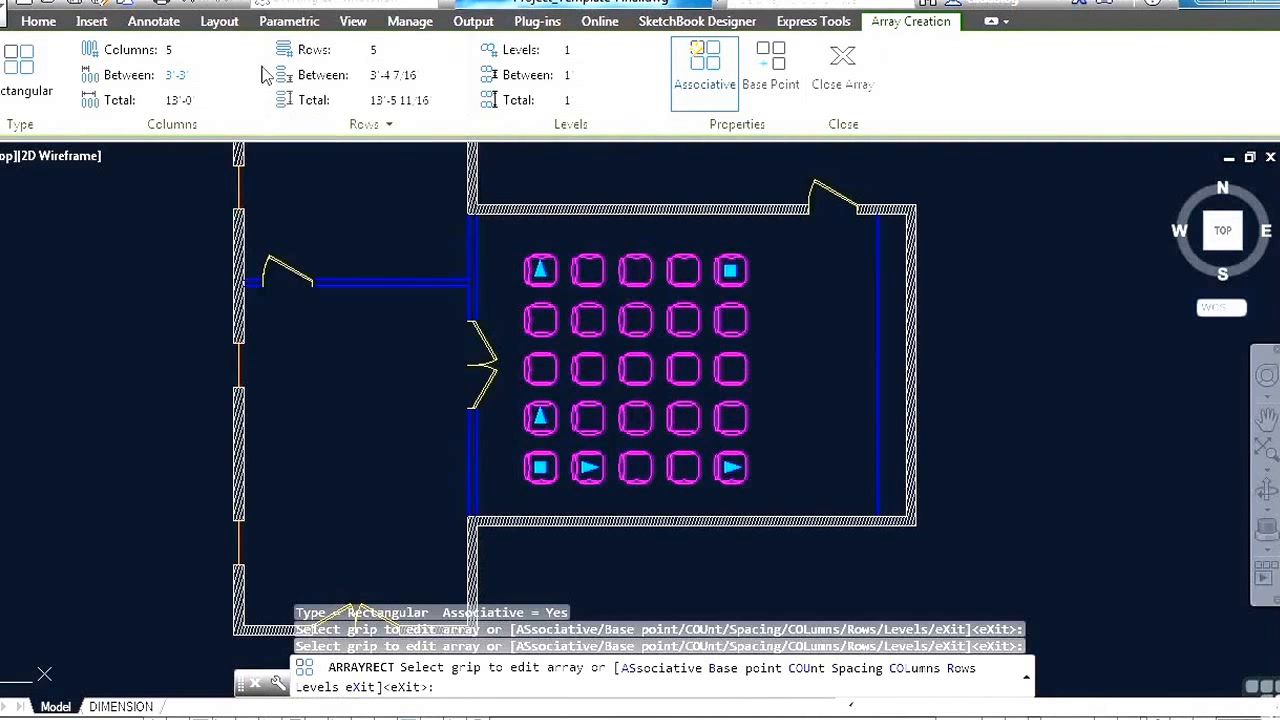
Set the chair array's column spacing to 4'-0" and row spacing to 3'-0", and finish the array.
text(5)
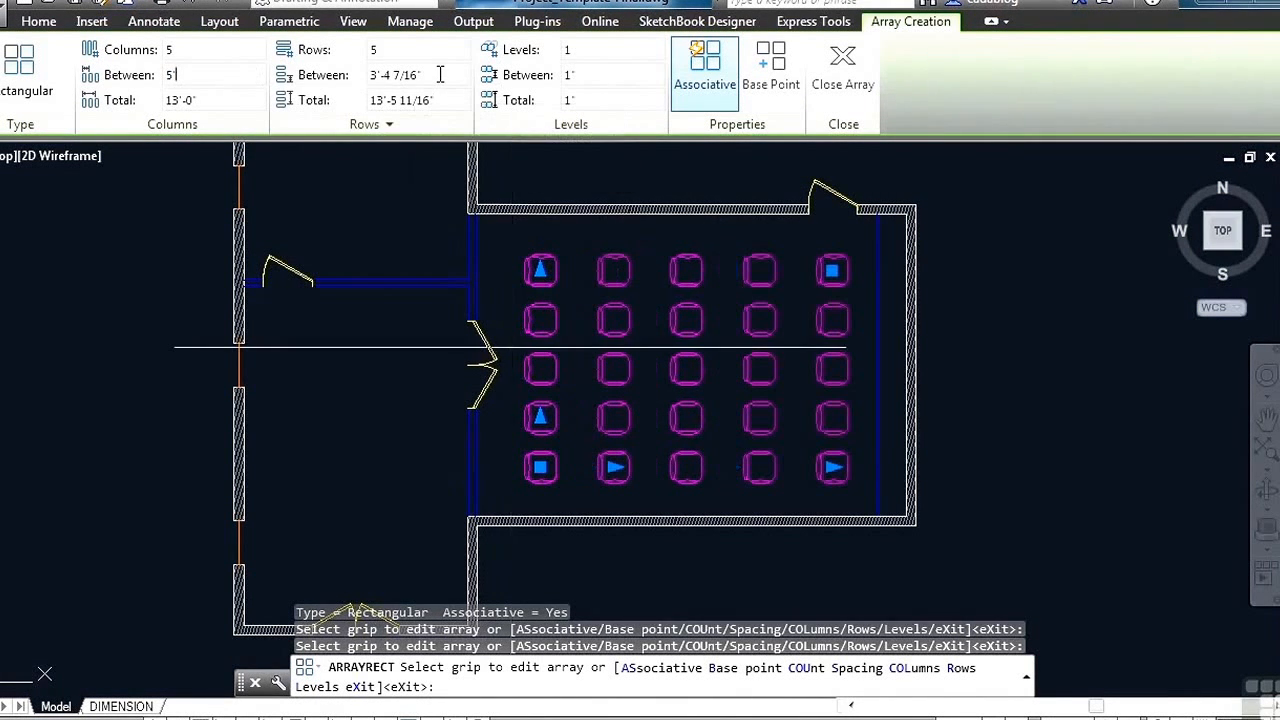
key(Return)
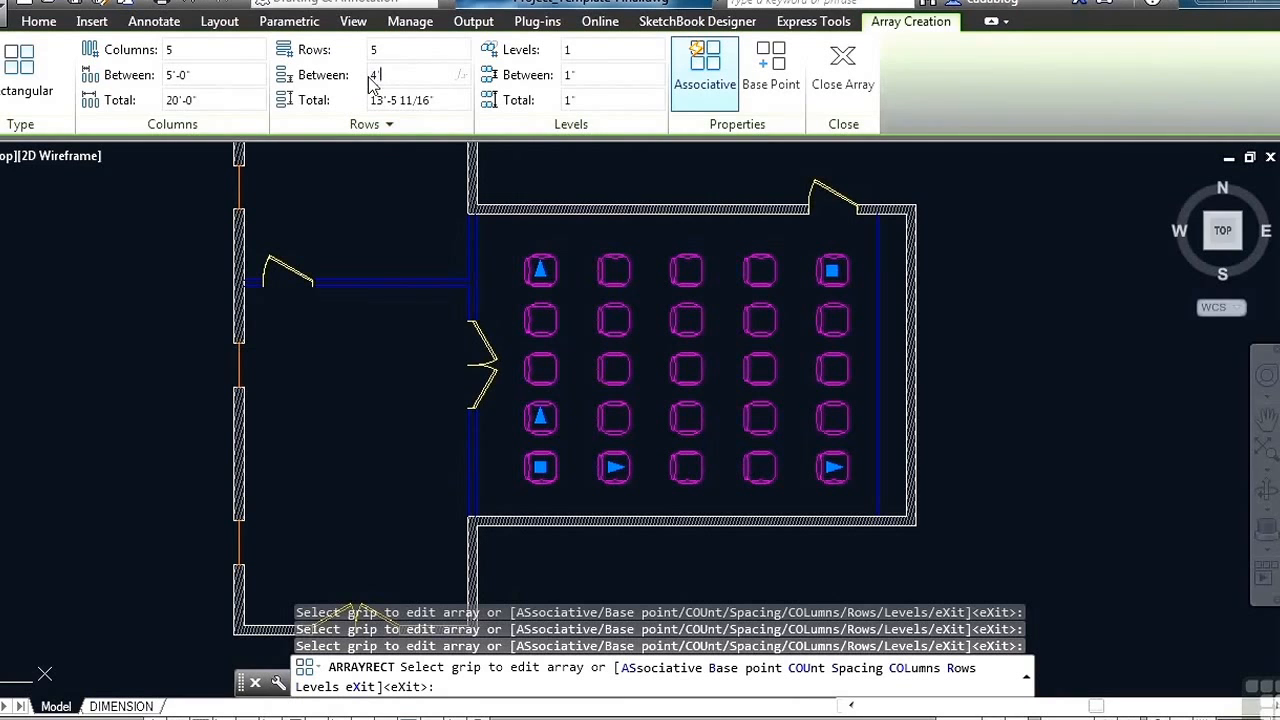
text(4)
key(Return)
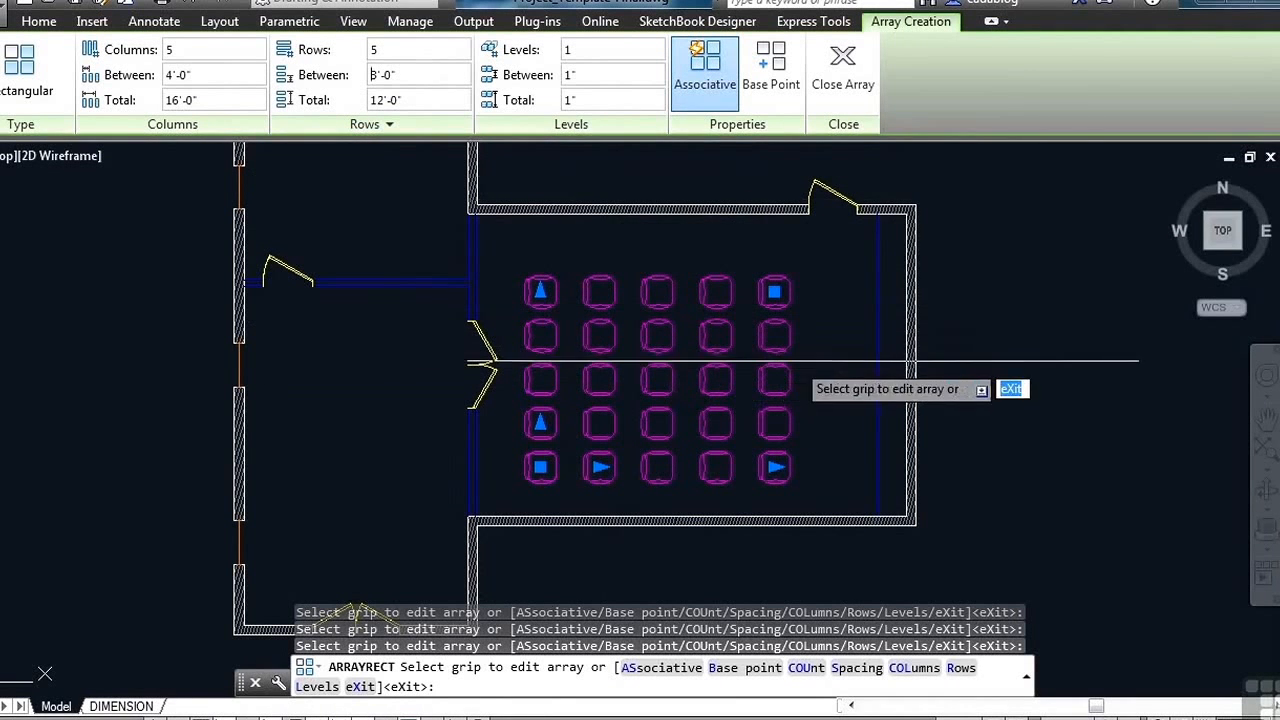
click(847, 90)
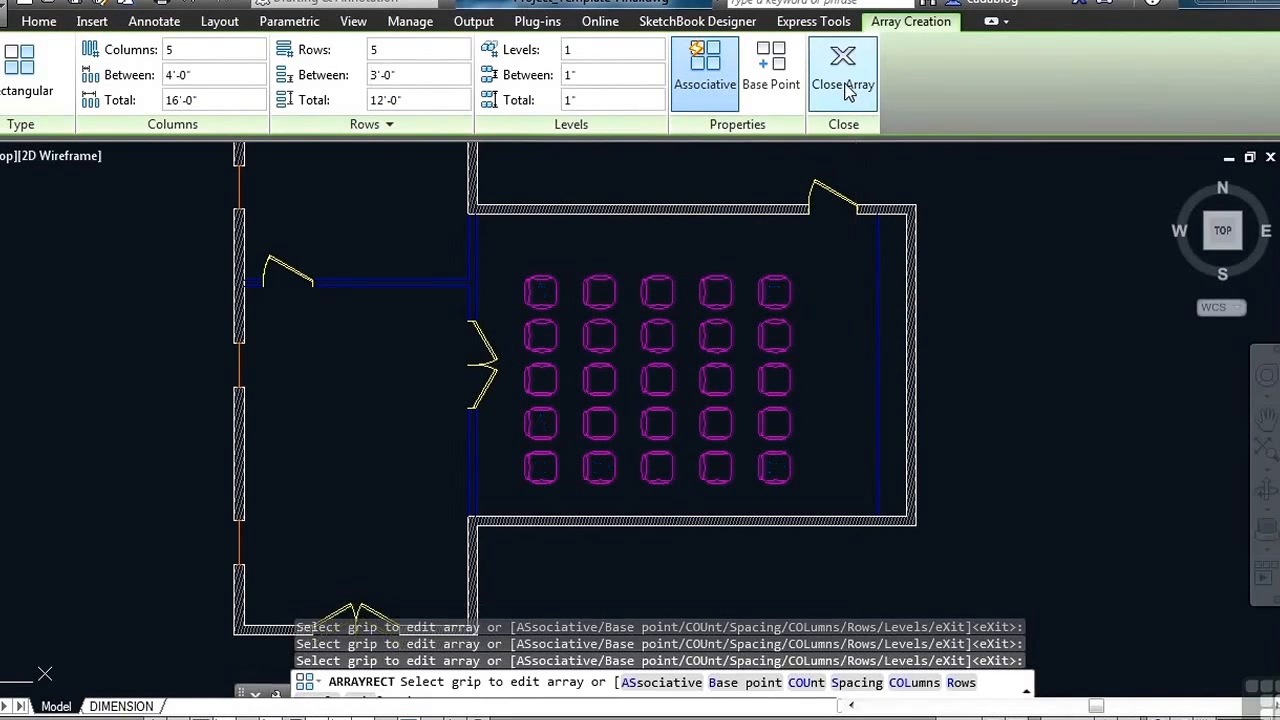
text(m)
key(Return)
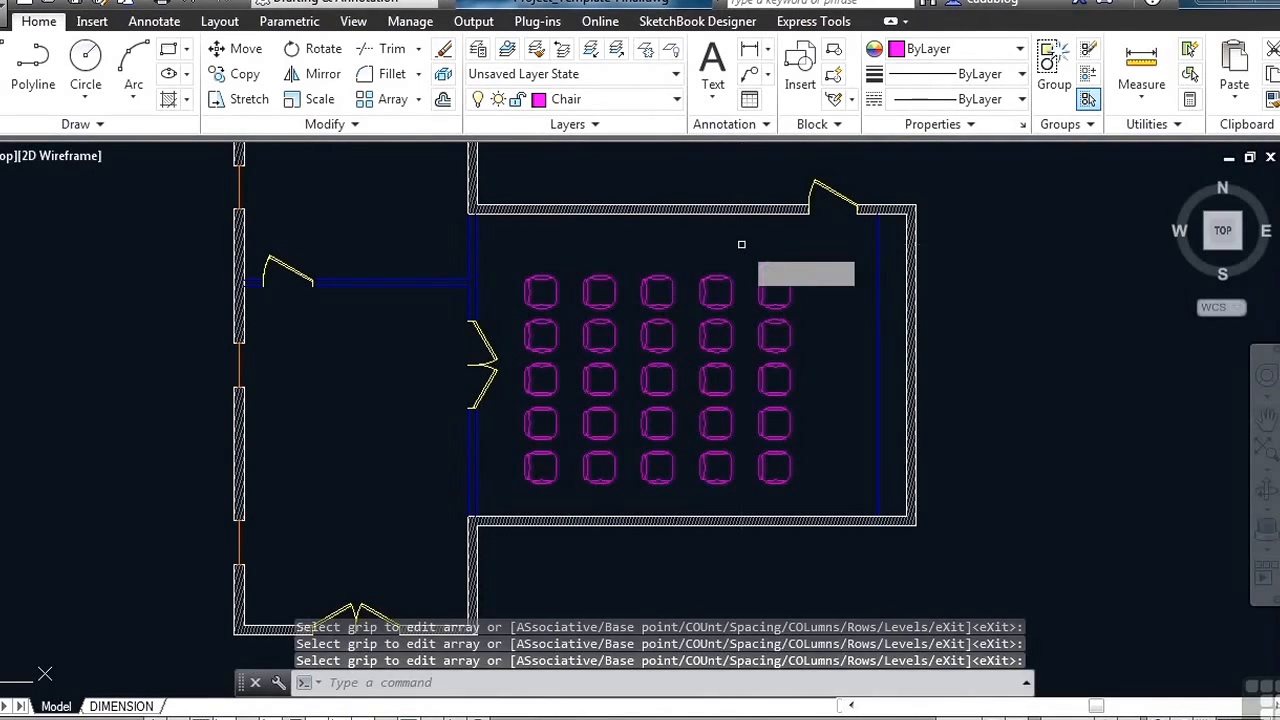
click(730, 280)
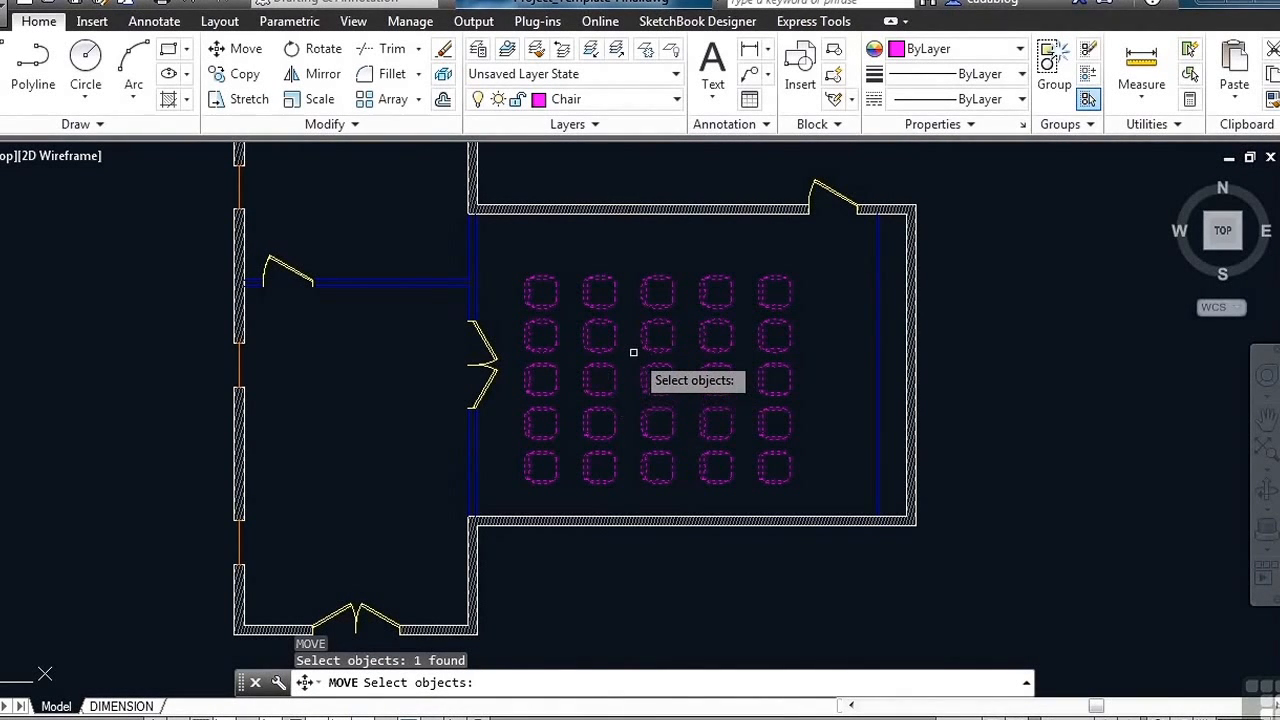
key(Escape)
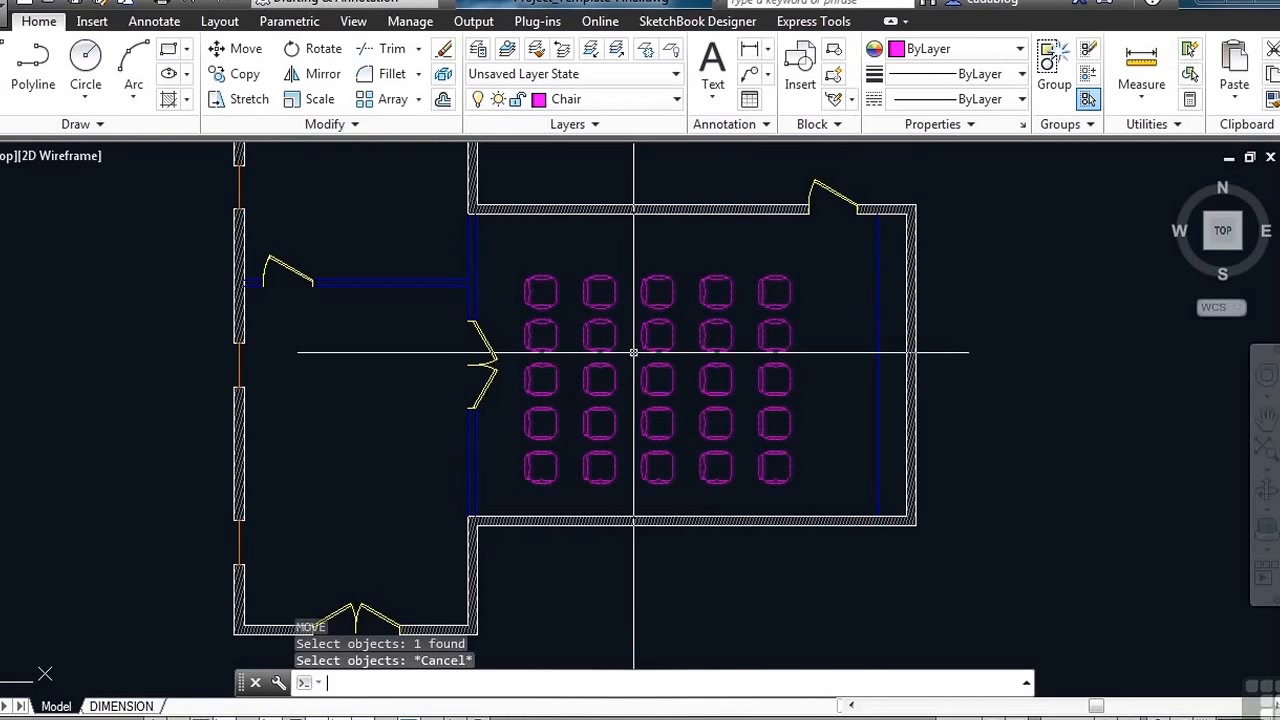
Draw a diagonal line from the large room's lower-left inner corner to the upper end of the blue line near the far wall.
text(L)
key(Return)
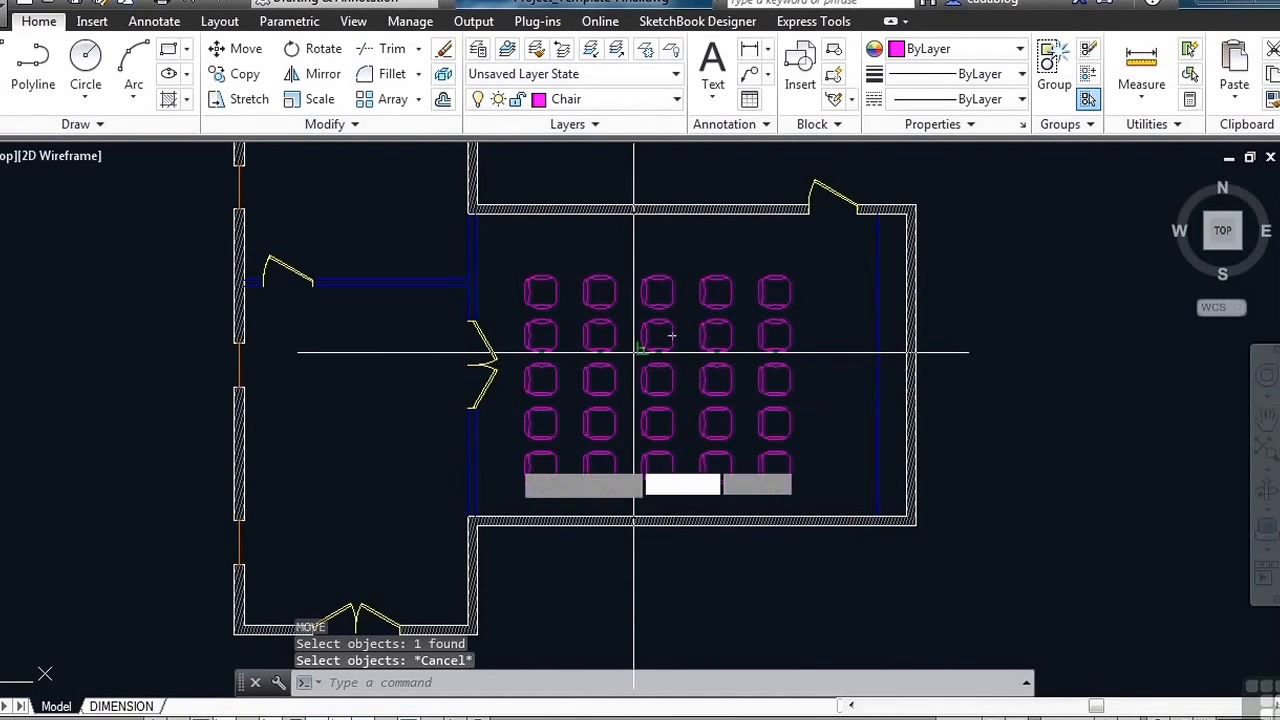
text(end)
key(Return)
click(472, 516)
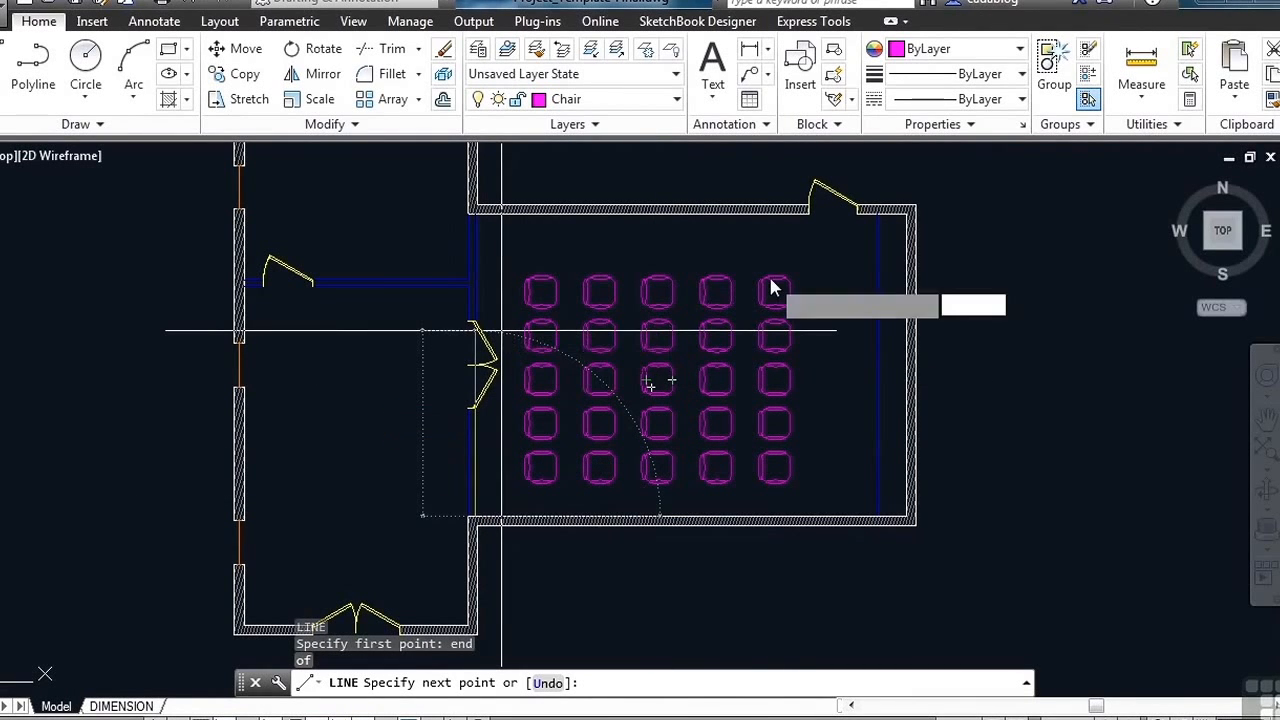
key(Return)
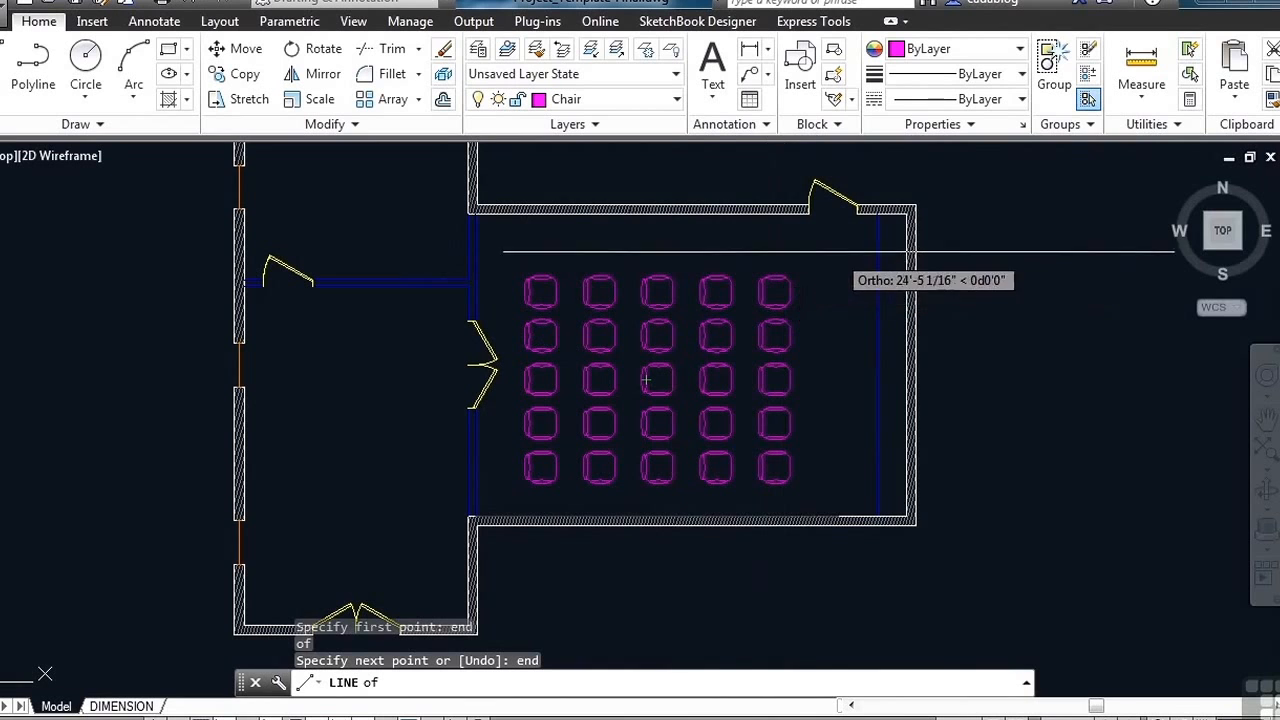
click(866, 249)
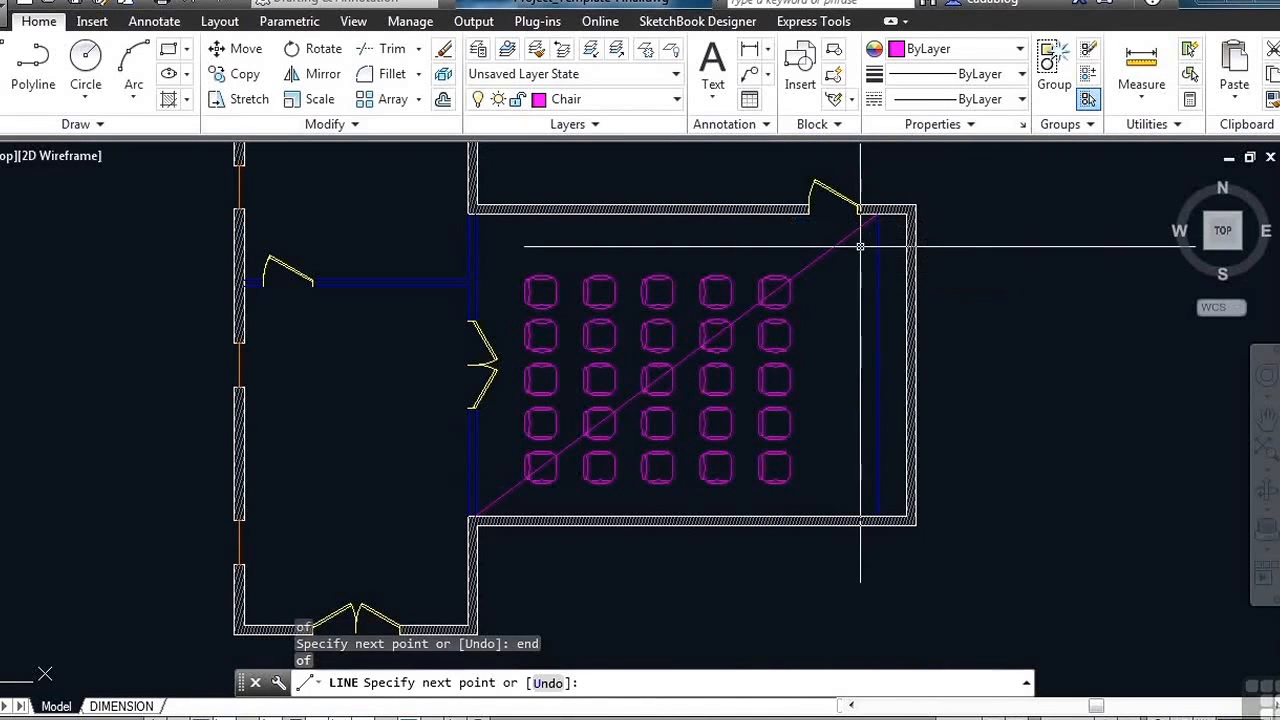
key(Return)
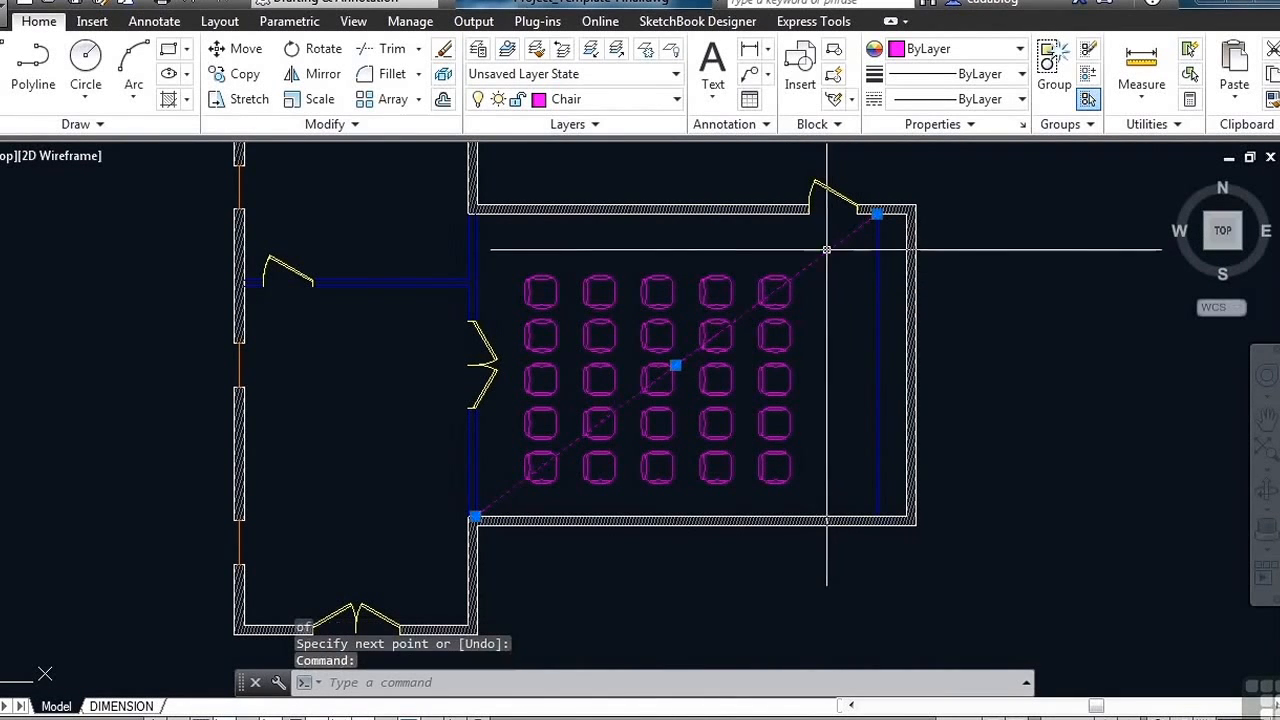
key(Escape)
key(Escape)
Move the chair array so the middle of the centre chair's back sits on the diagonal's midpoint.
text(m)
key(Return)
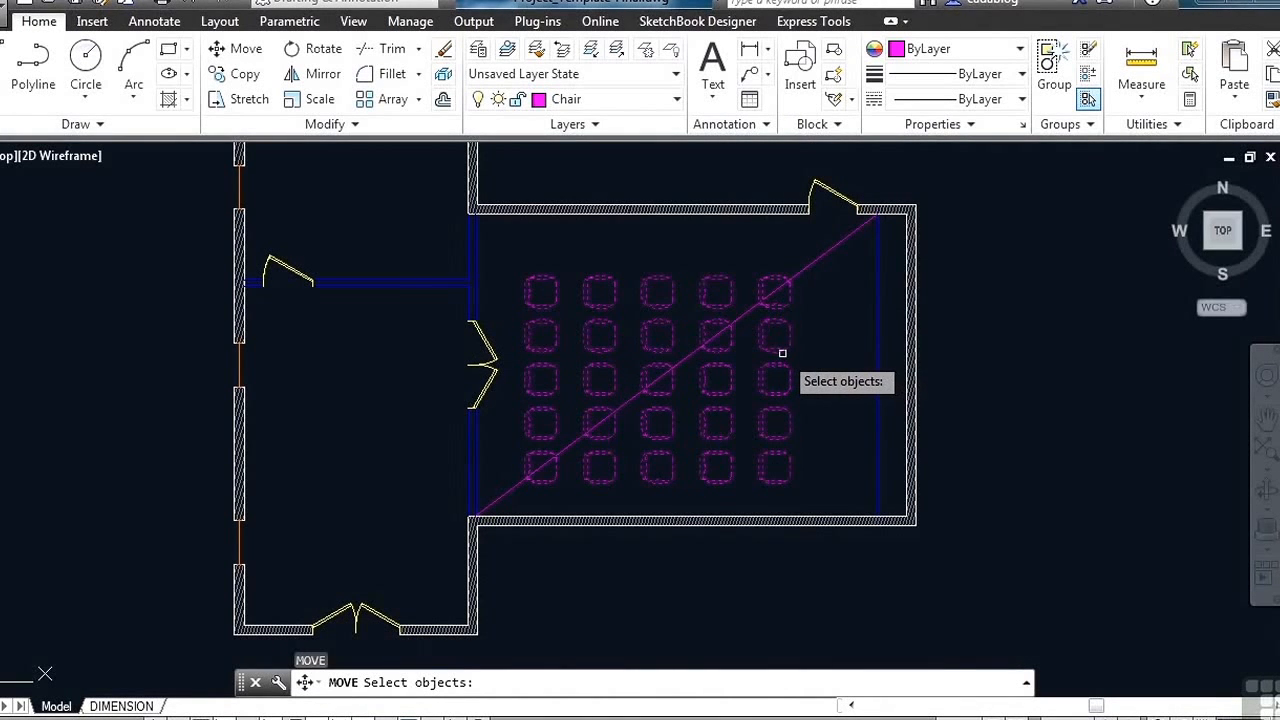
click(783, 353)
key(Return)
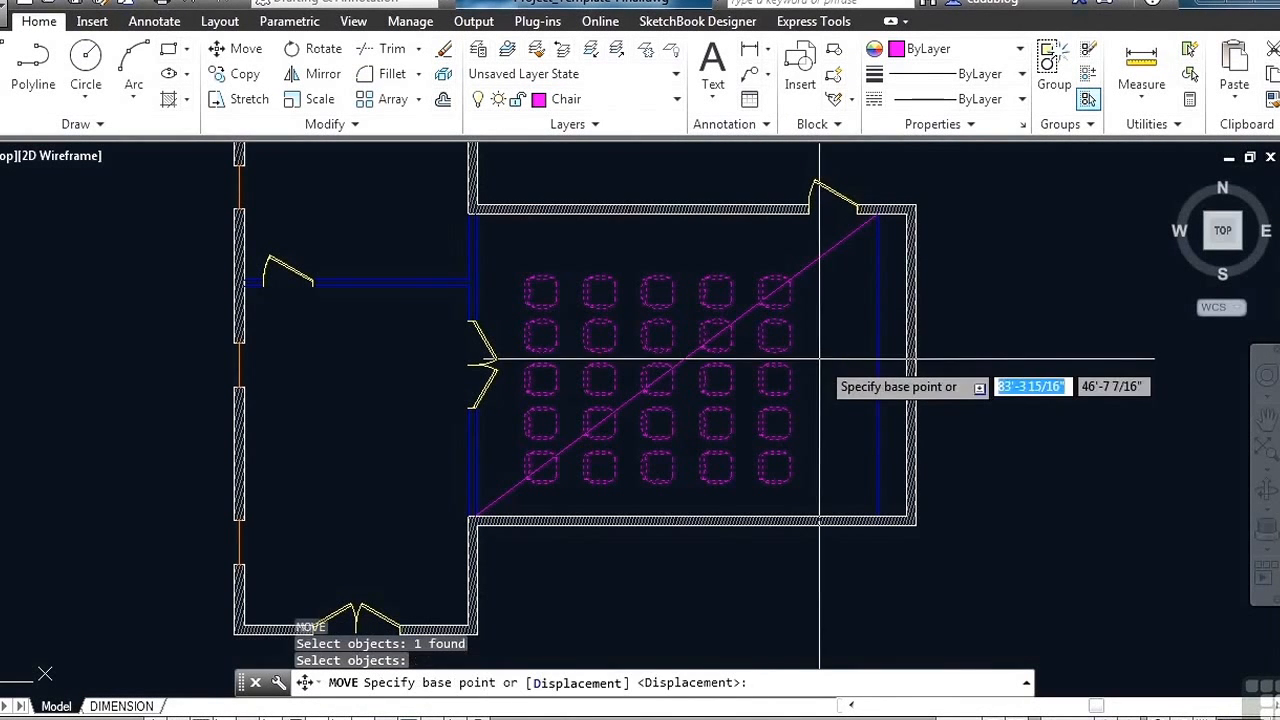
scroll(690, 366, up, 2)
scroll(662, 370, up, 5)
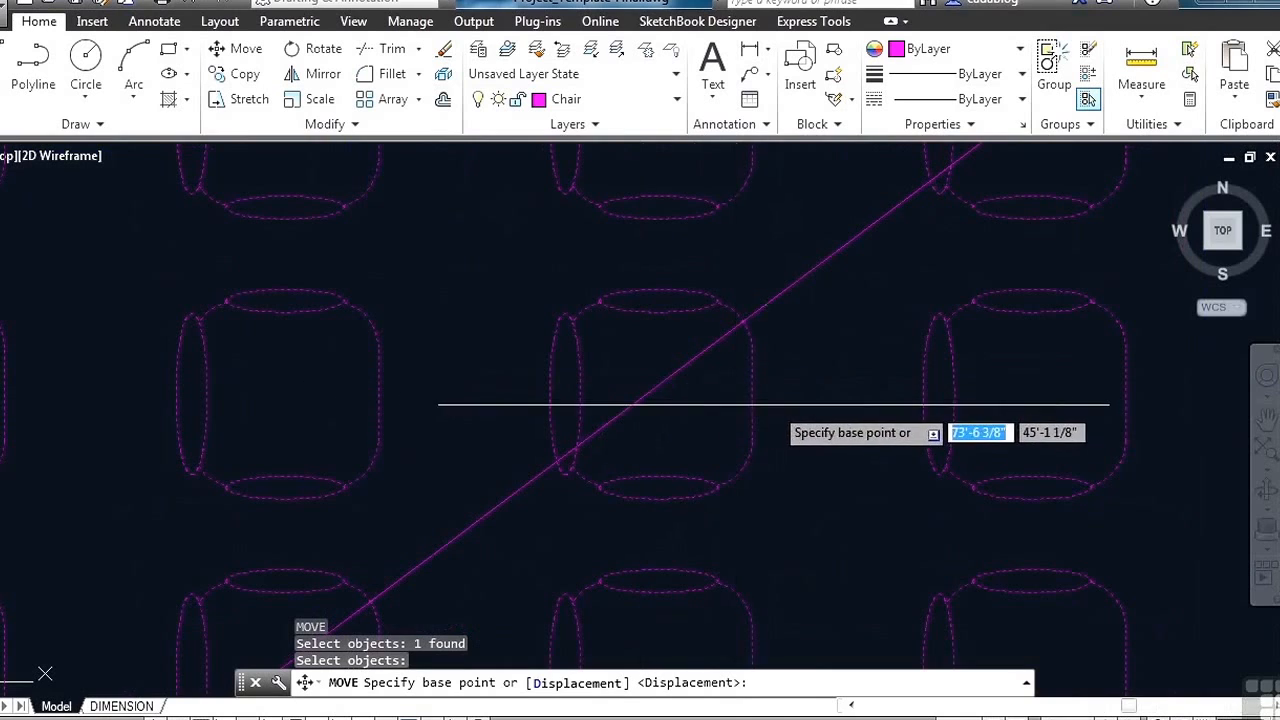
click(549, 392)
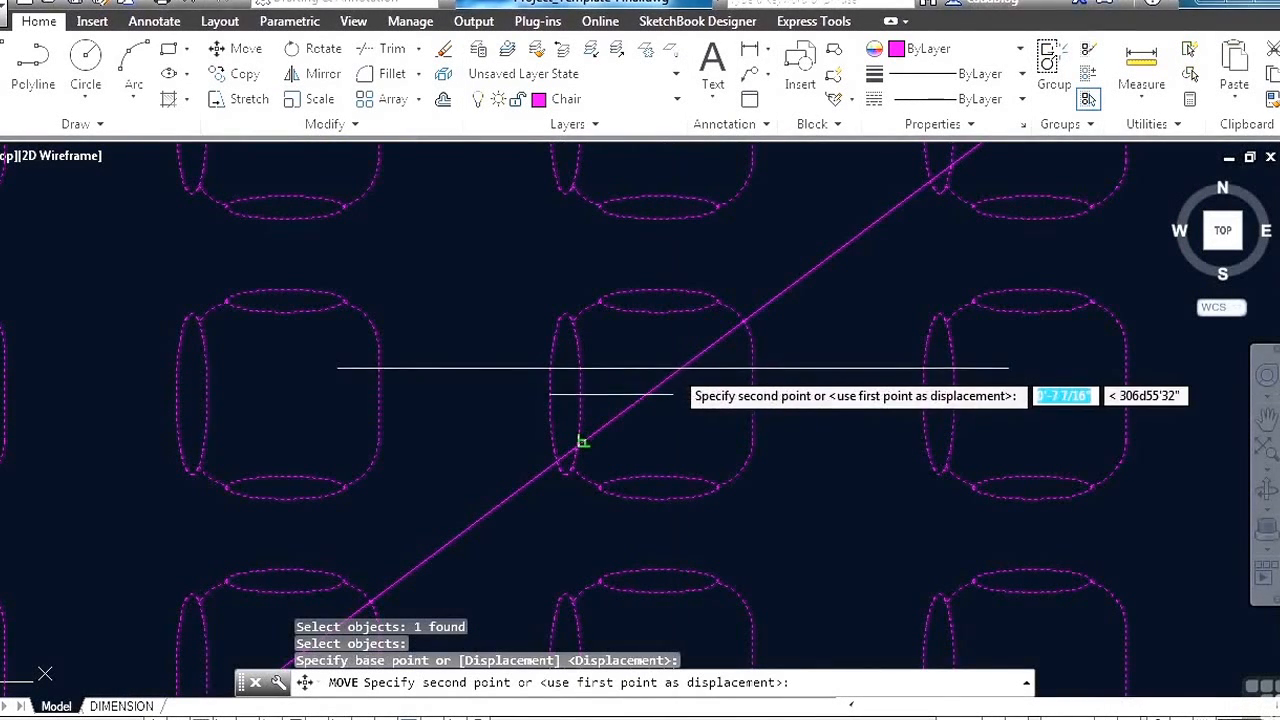
text(mid)
key(Return)
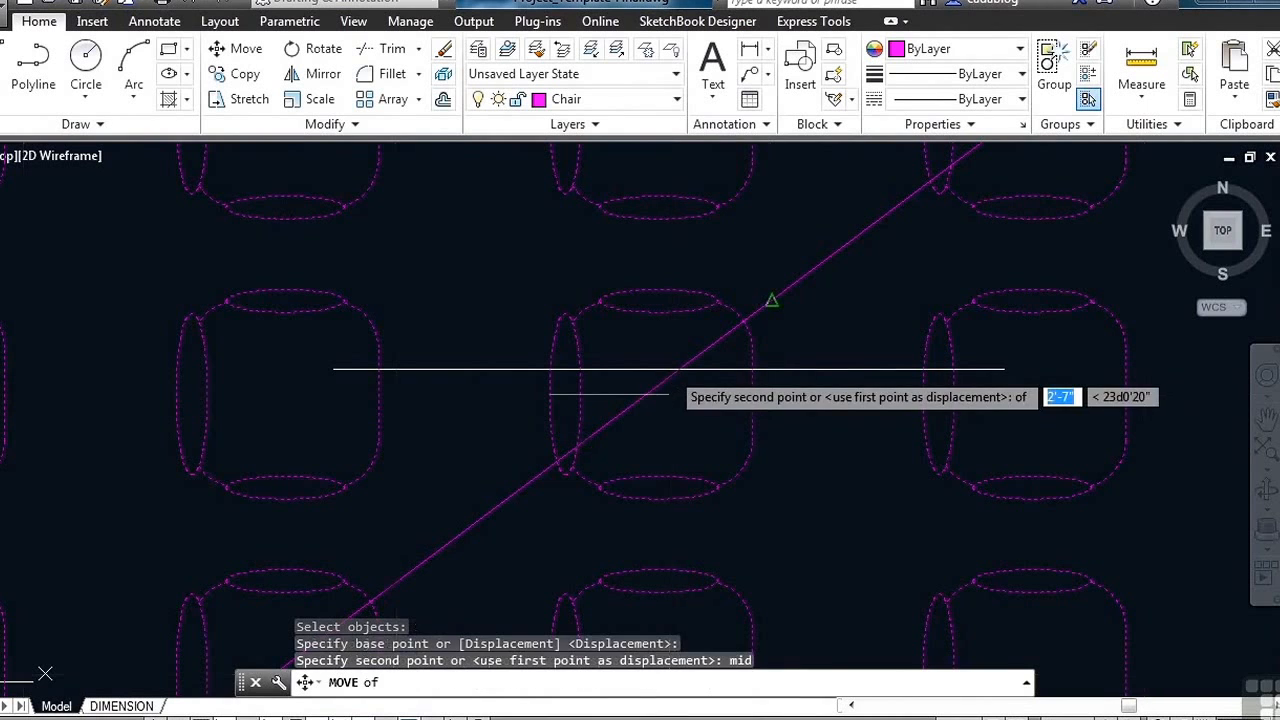
scroll(610, 358, down, 5)
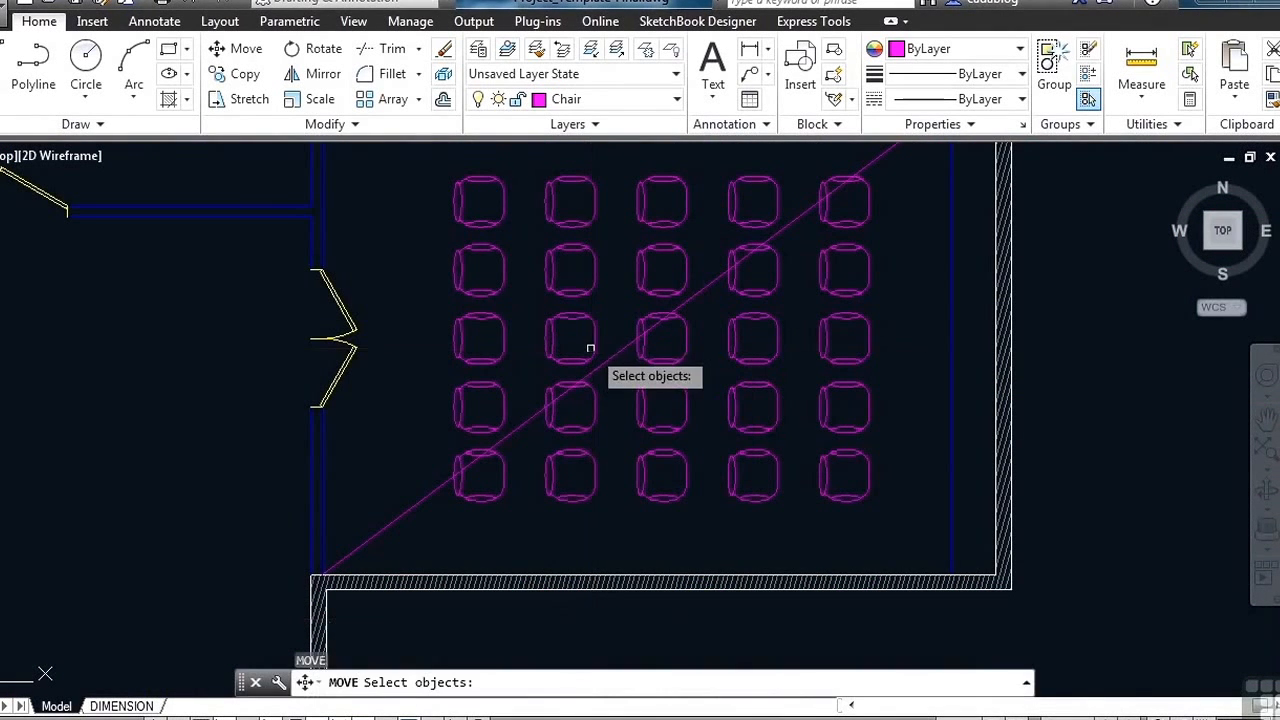
Move the chair array so the midpoint of the centre chair's front edge sits on the diagonal's midpoint.
click(596, 322)
scroll(650, 325, up, 4)
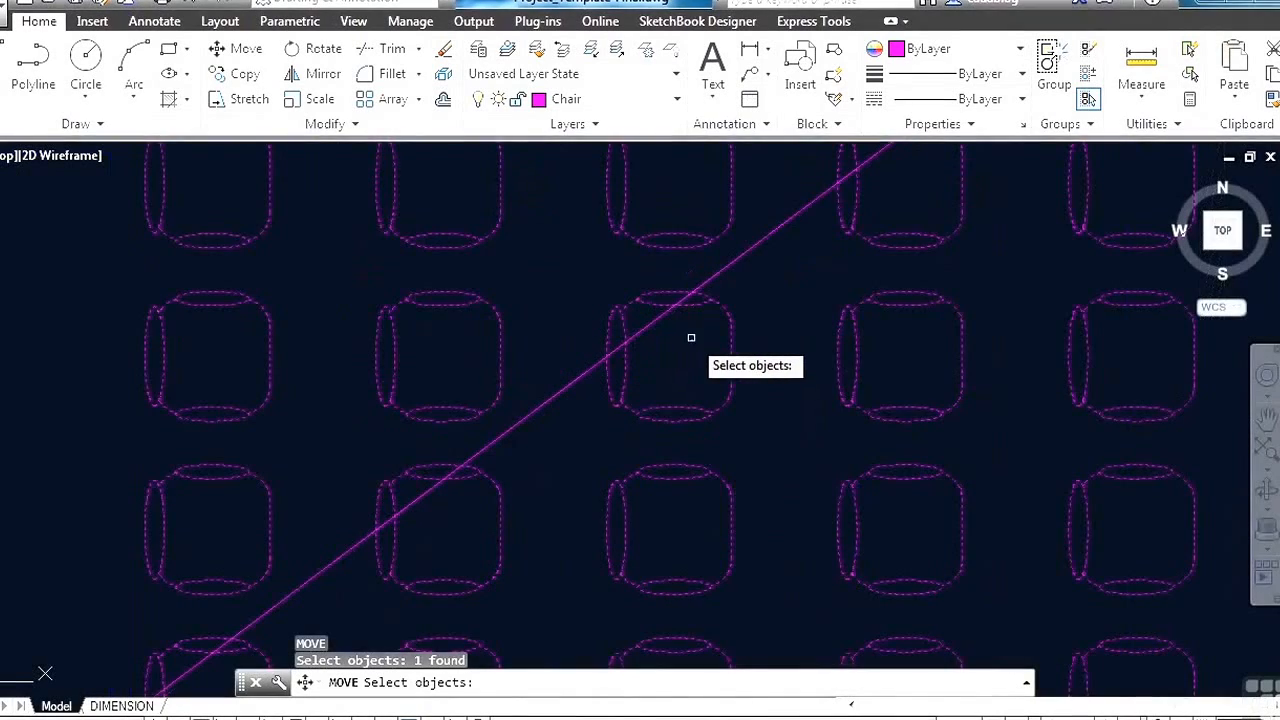
scroll(695, 338, up, 2)
key(Return)
click(744, 364)
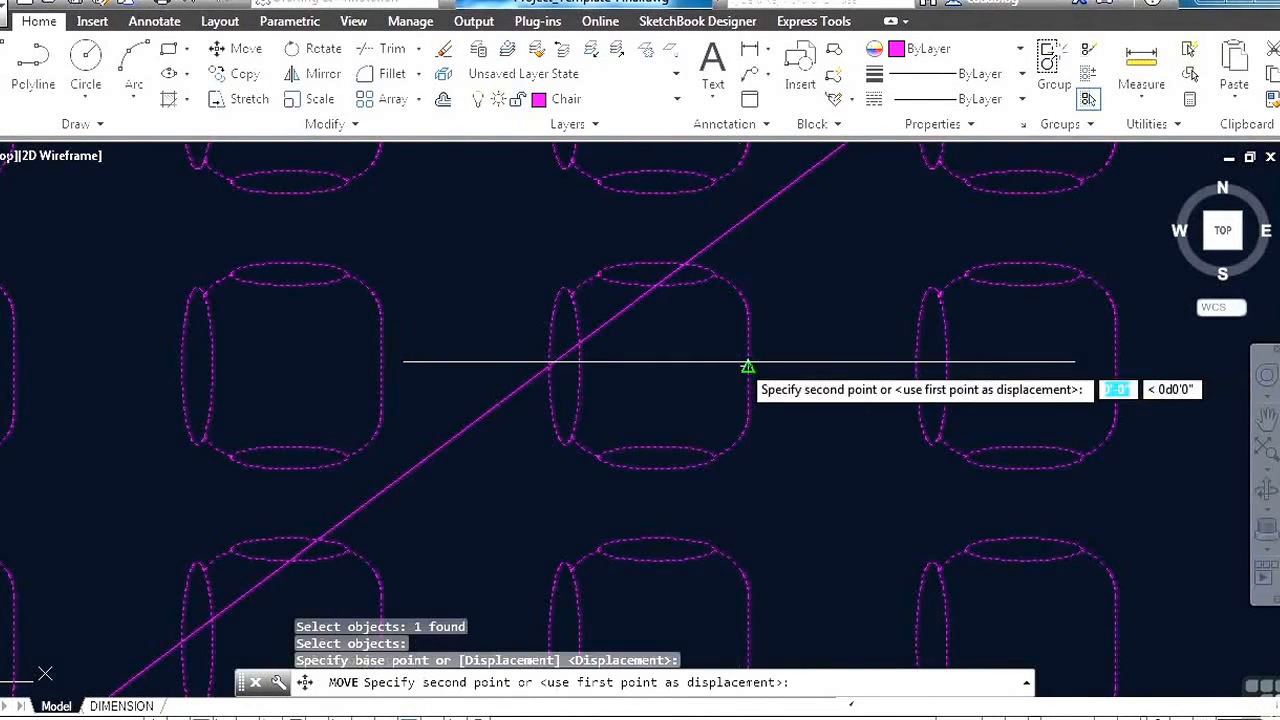
scroll(740, 362, down, 3)
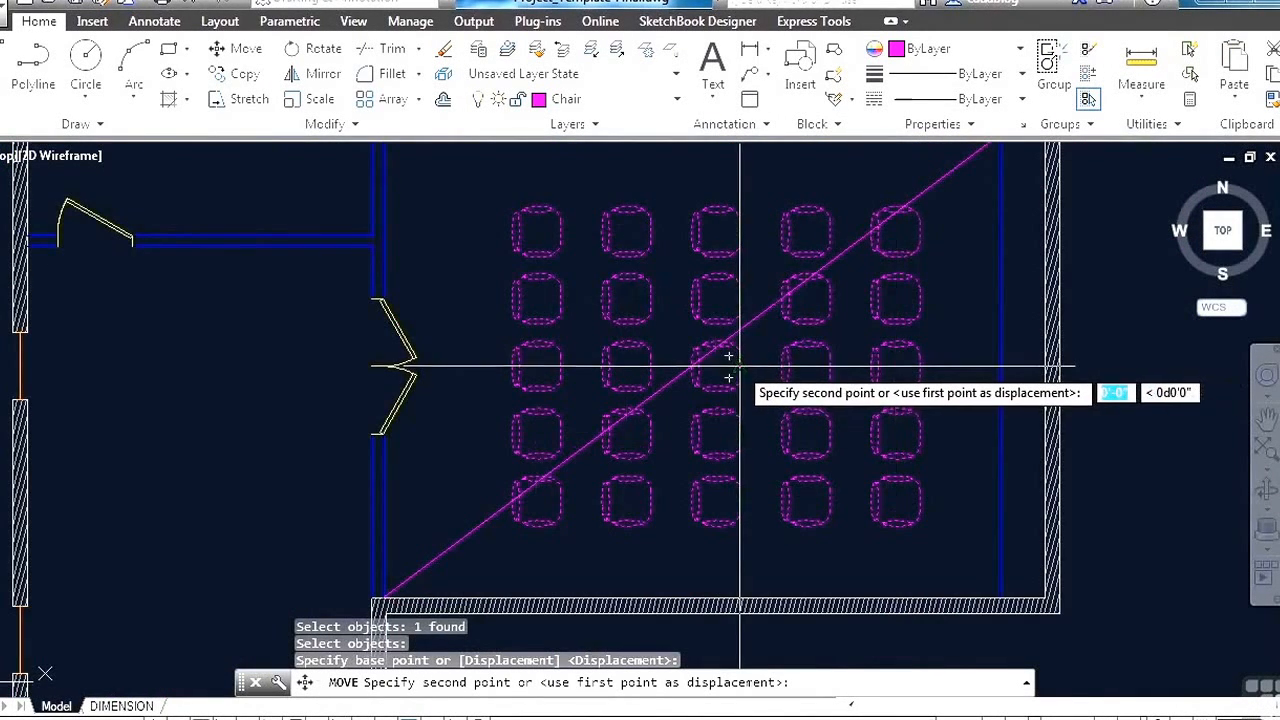
scroll(740, 365, up, 4)
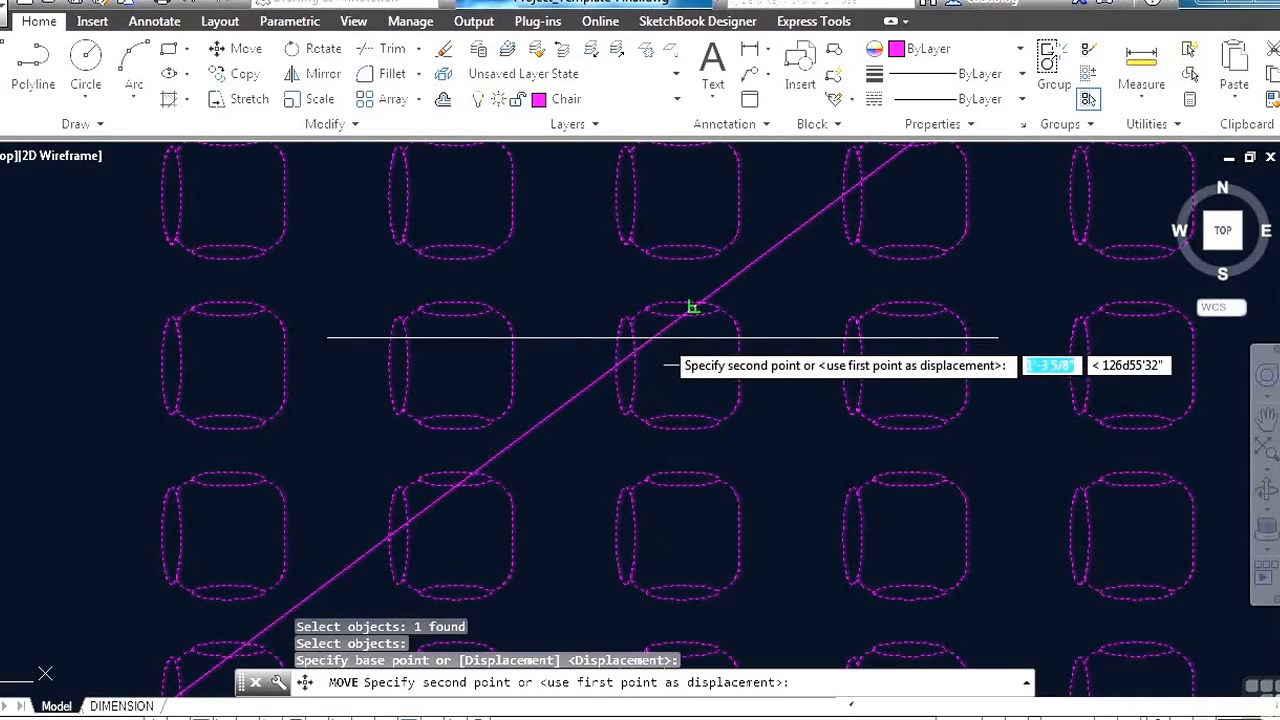
text(mid)
key(Return)
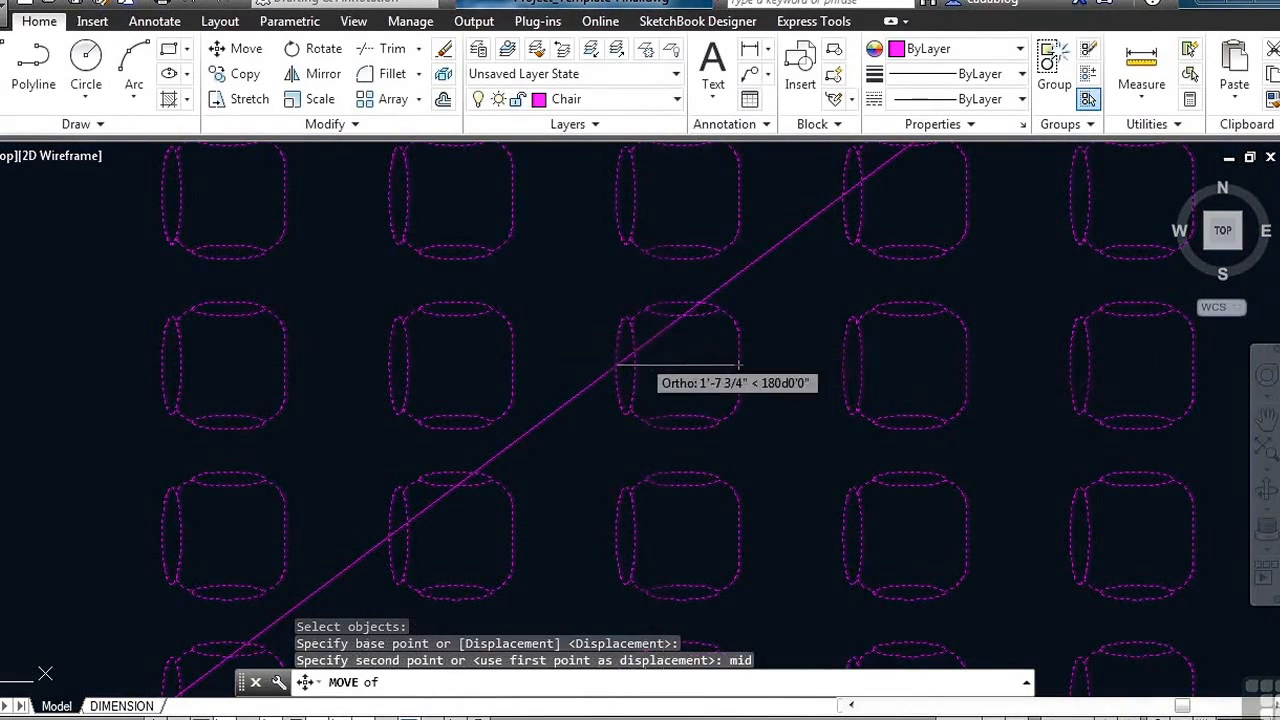
click(575, 407)
scroll(665, 378, down, 5)
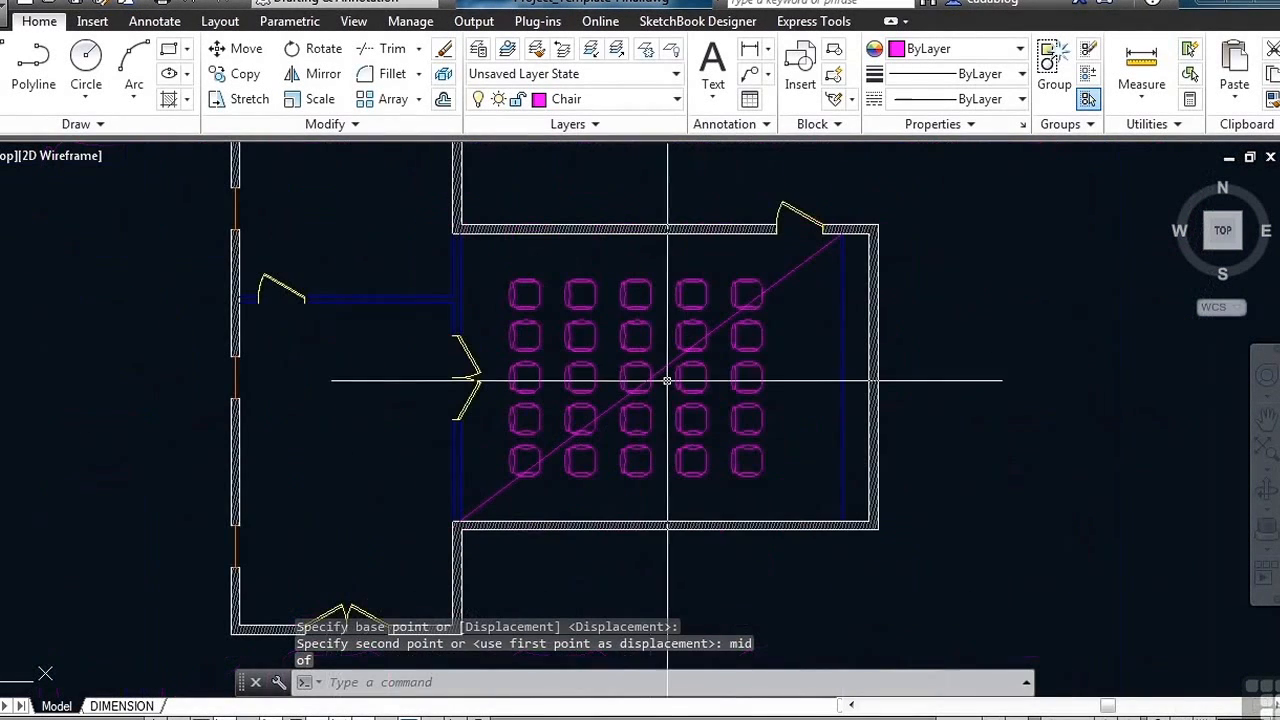
Erase the diagonal line across the large room.
text(e)
key(Return)
click(784, 279)
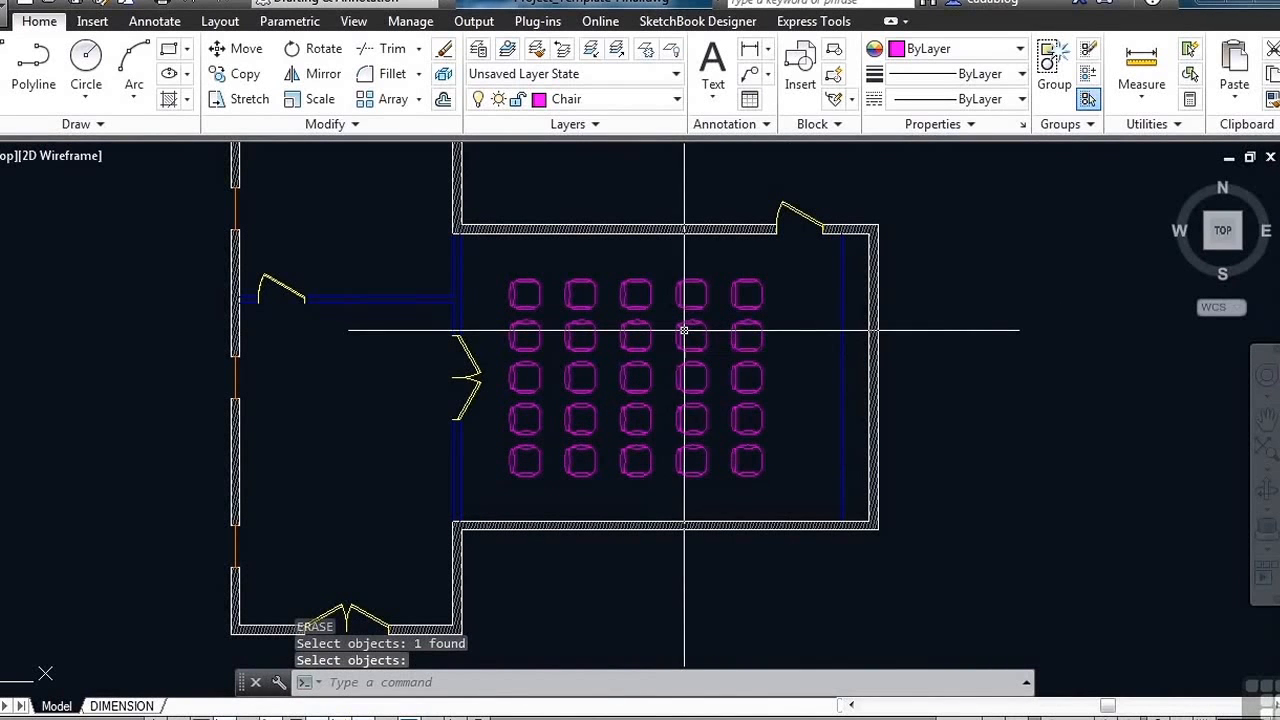
Make Plant the current layer.
scroll(686, 399, down, 4)
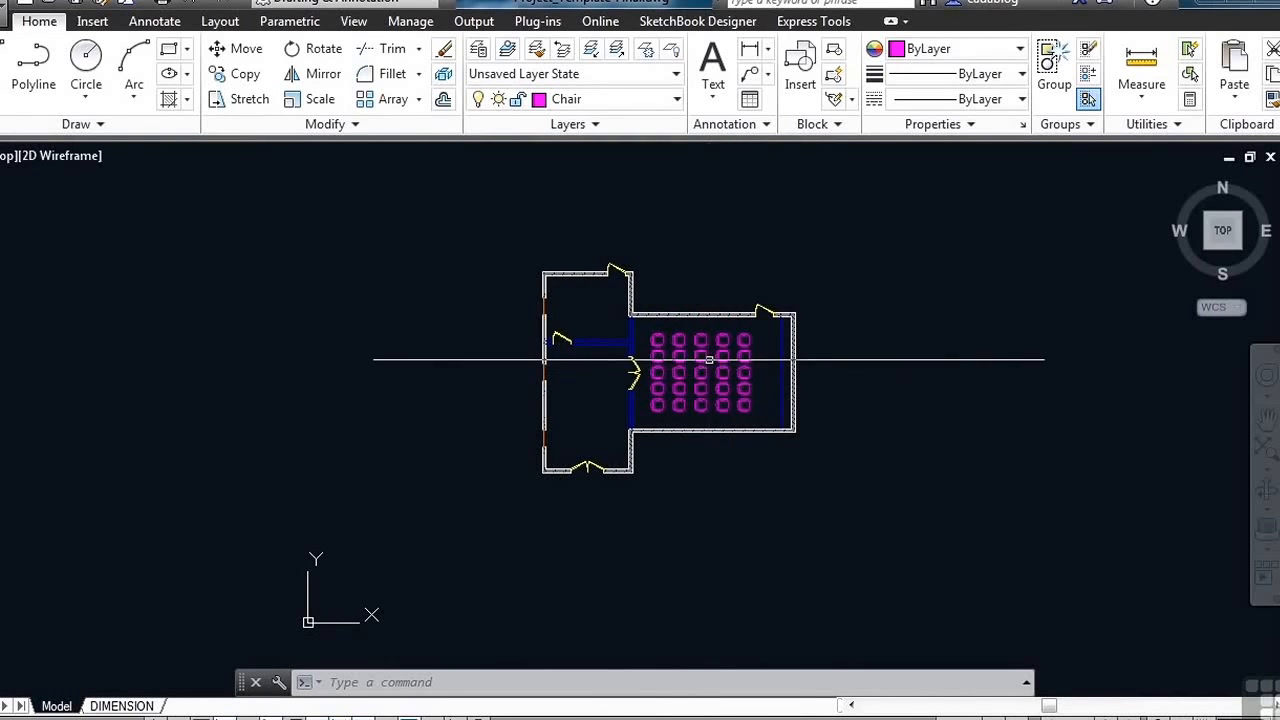
scroll(697, 378, up, 2)
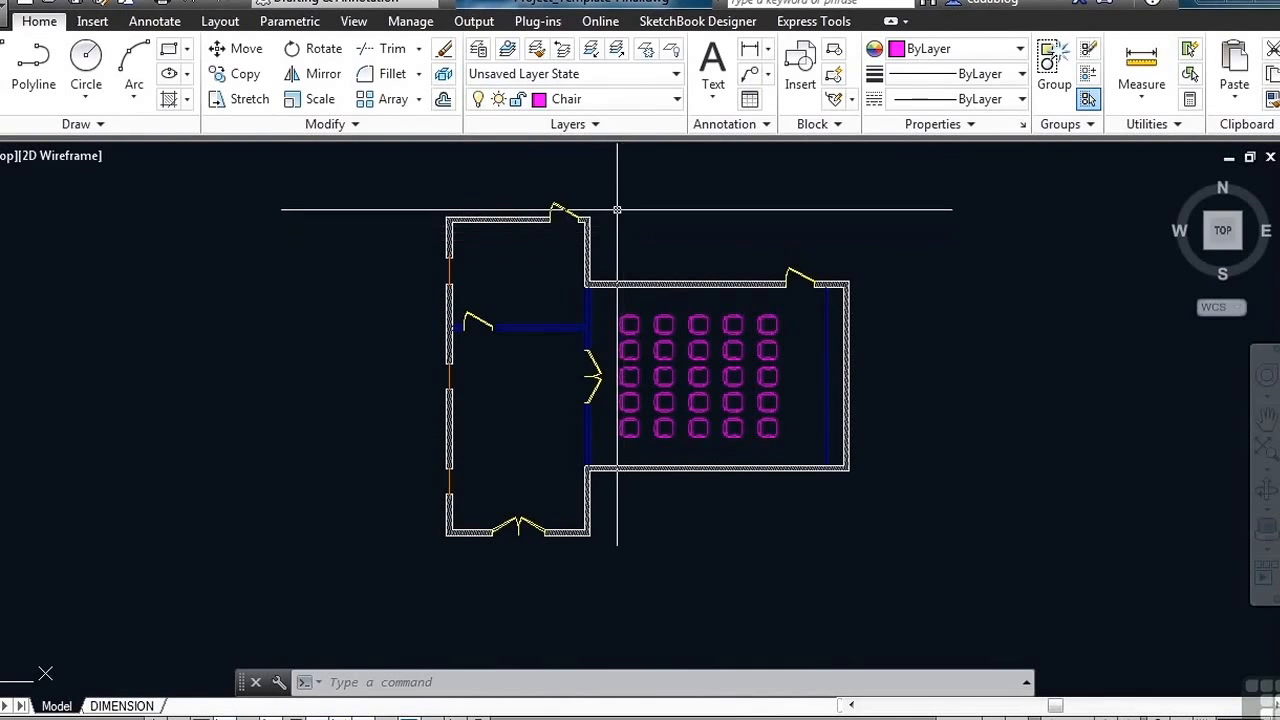
click(660, 100)
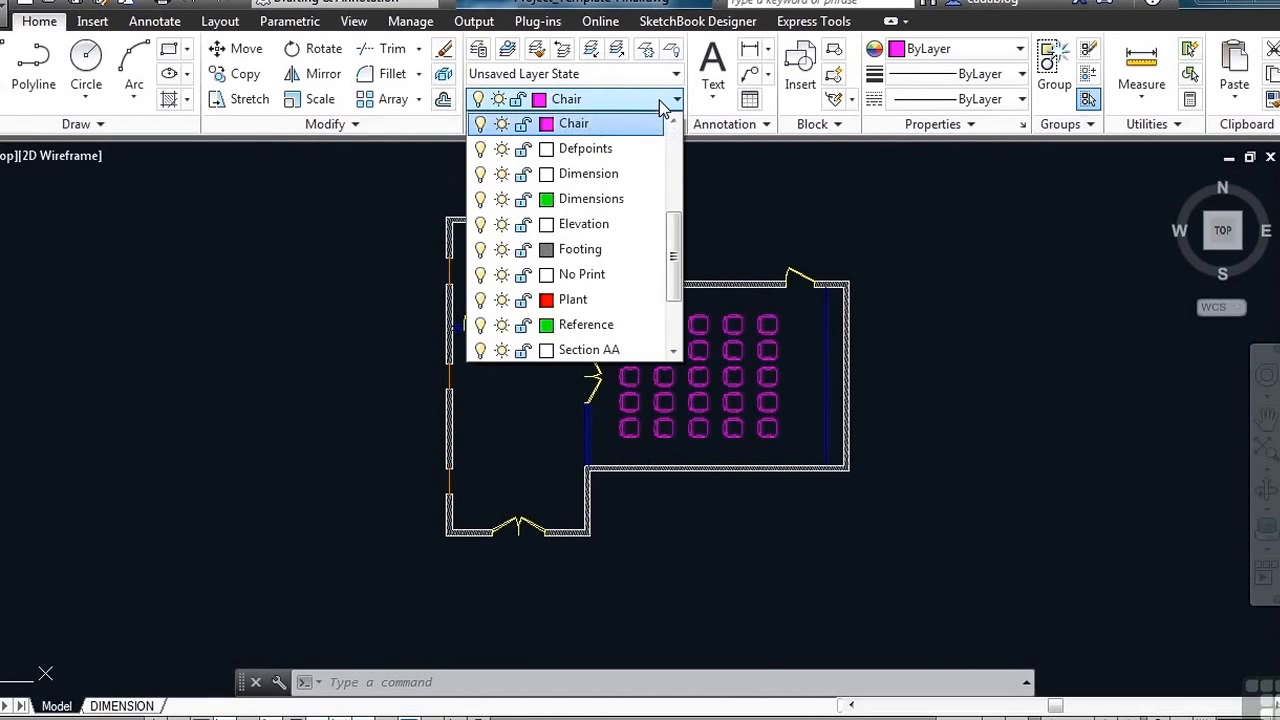
click(578, 300)
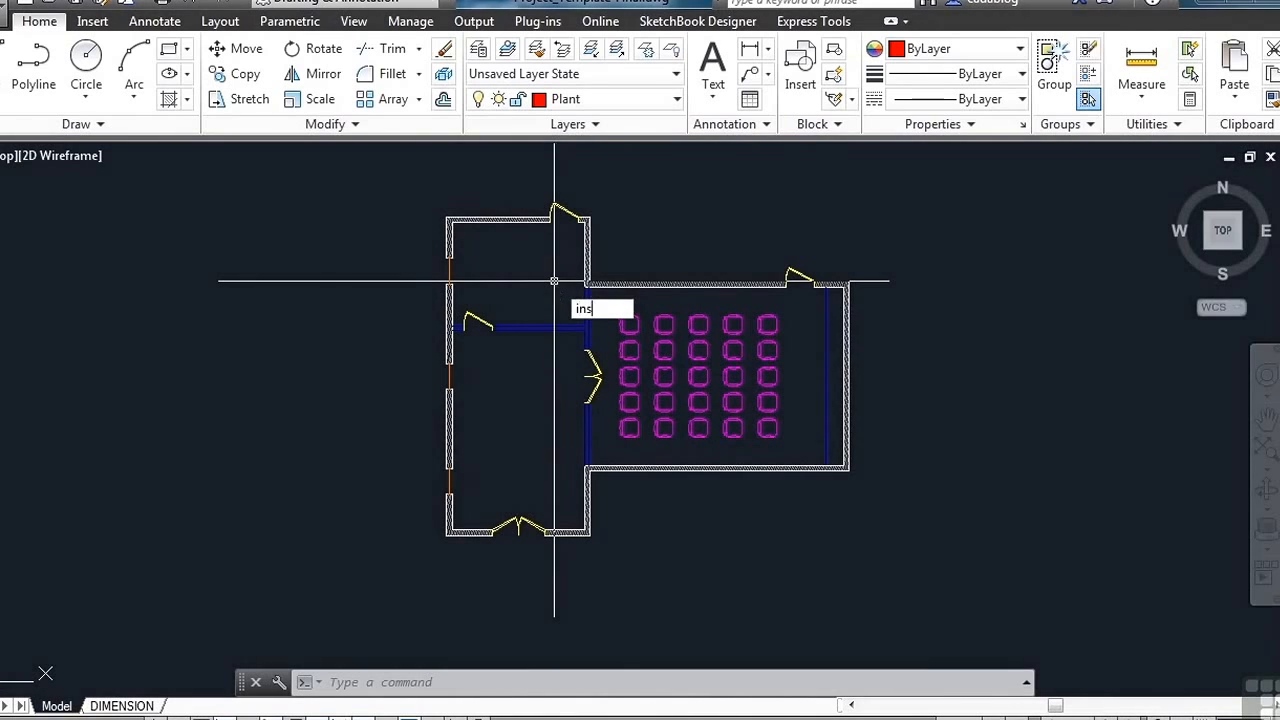
Insert the Plant-Big Leaf block outside the building, in the corner just below the large room.
text(t)
key(Return)
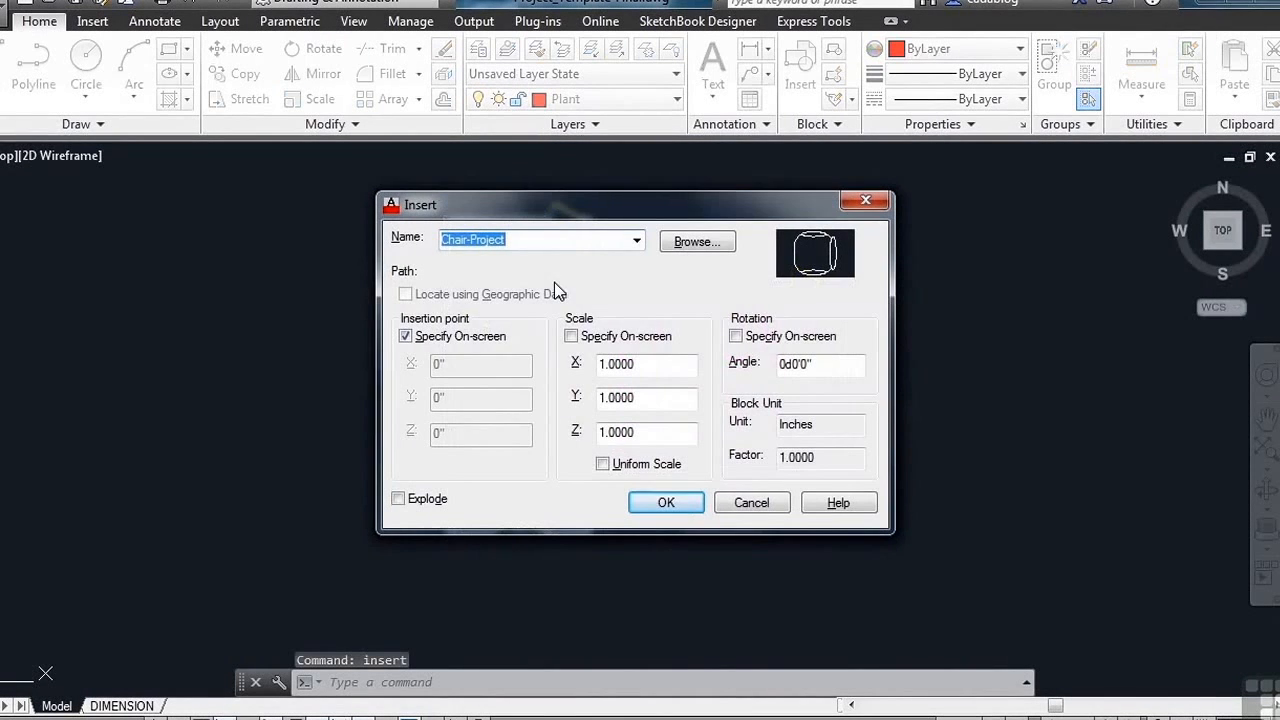
click(636, 240)
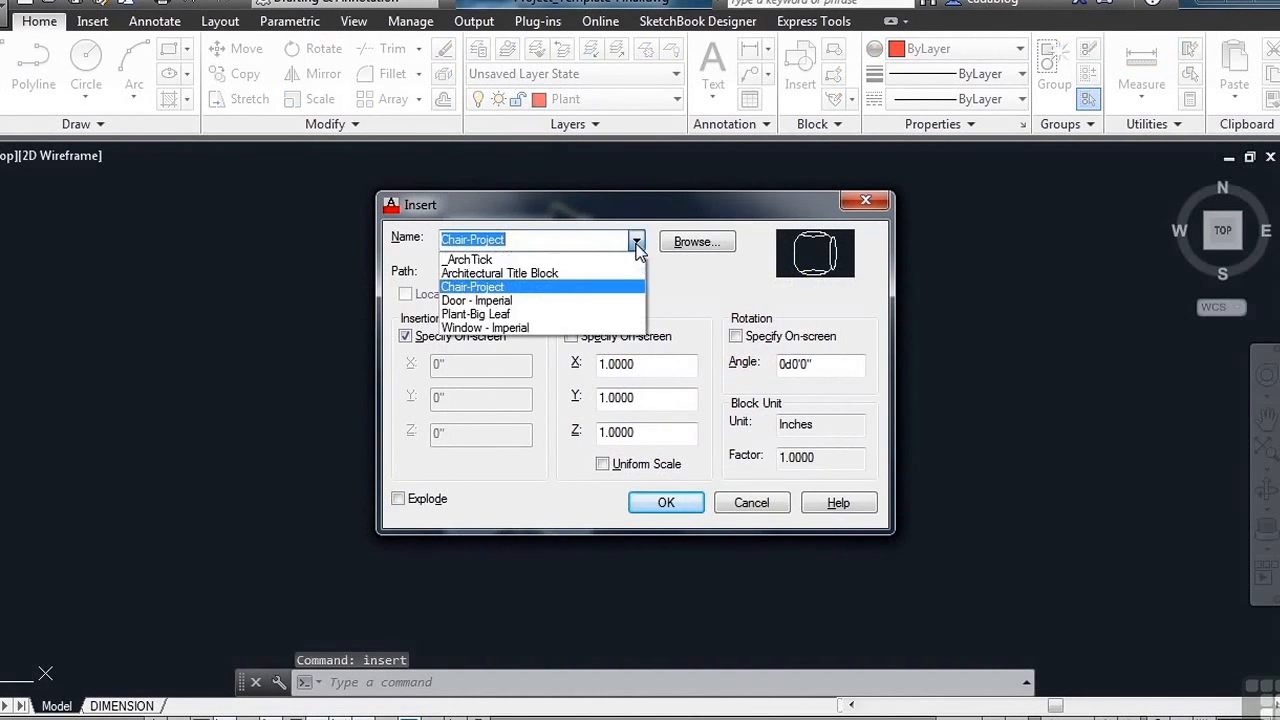
click(527, 315)
click(666, 503)
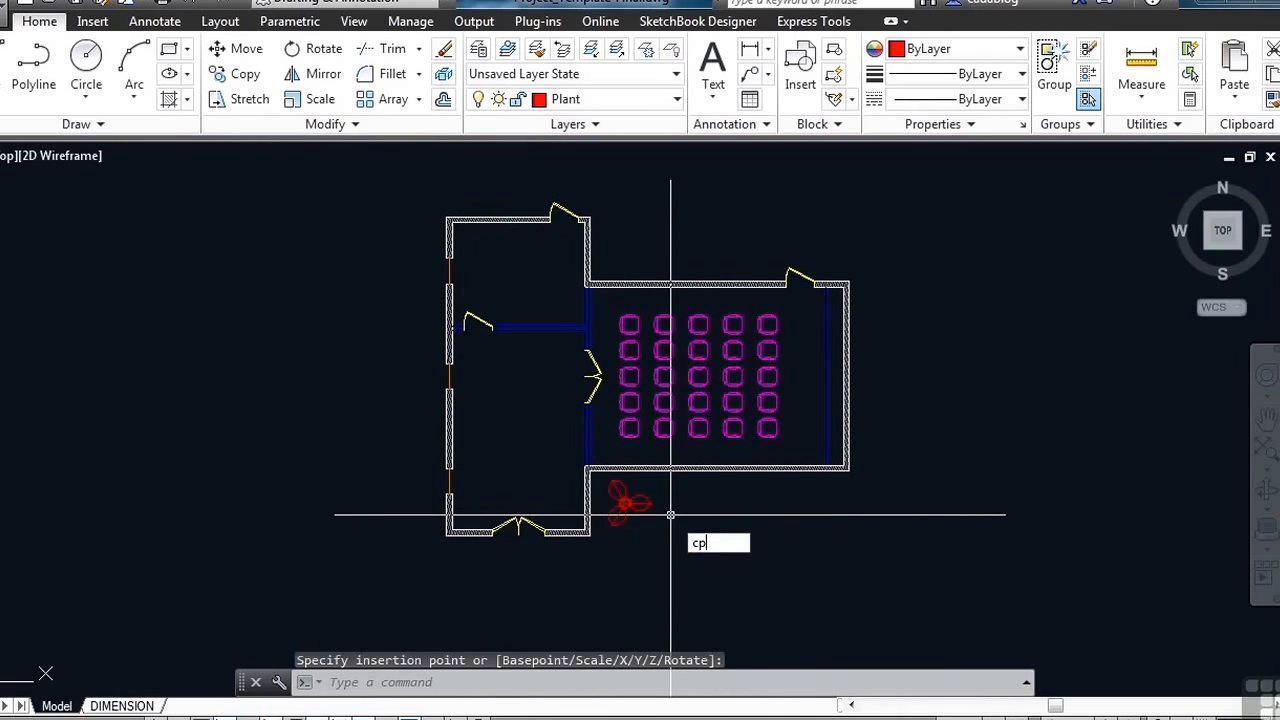
Start a copy of the plant below the large room, using the centre of its circle as the base point.
key(Return)
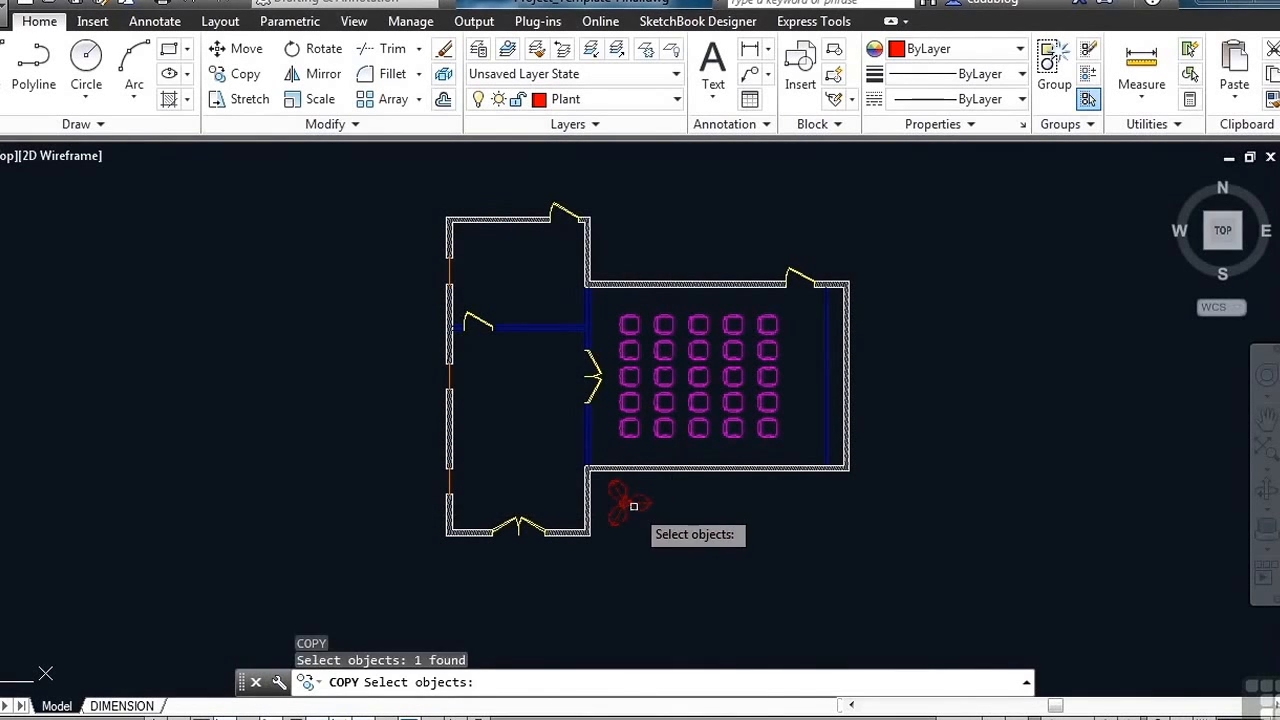
key(Return)
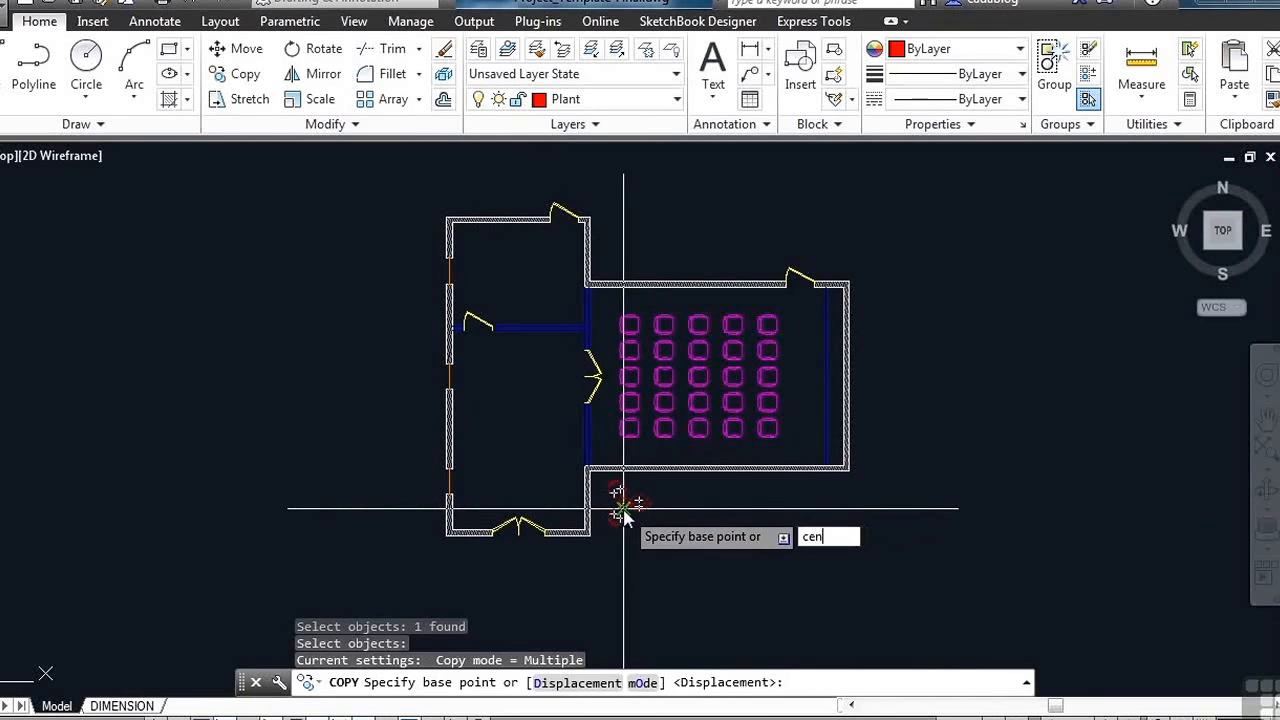
text(cen)
key(Return)
scroll(624, 512, up, 8)
click(622, 507)
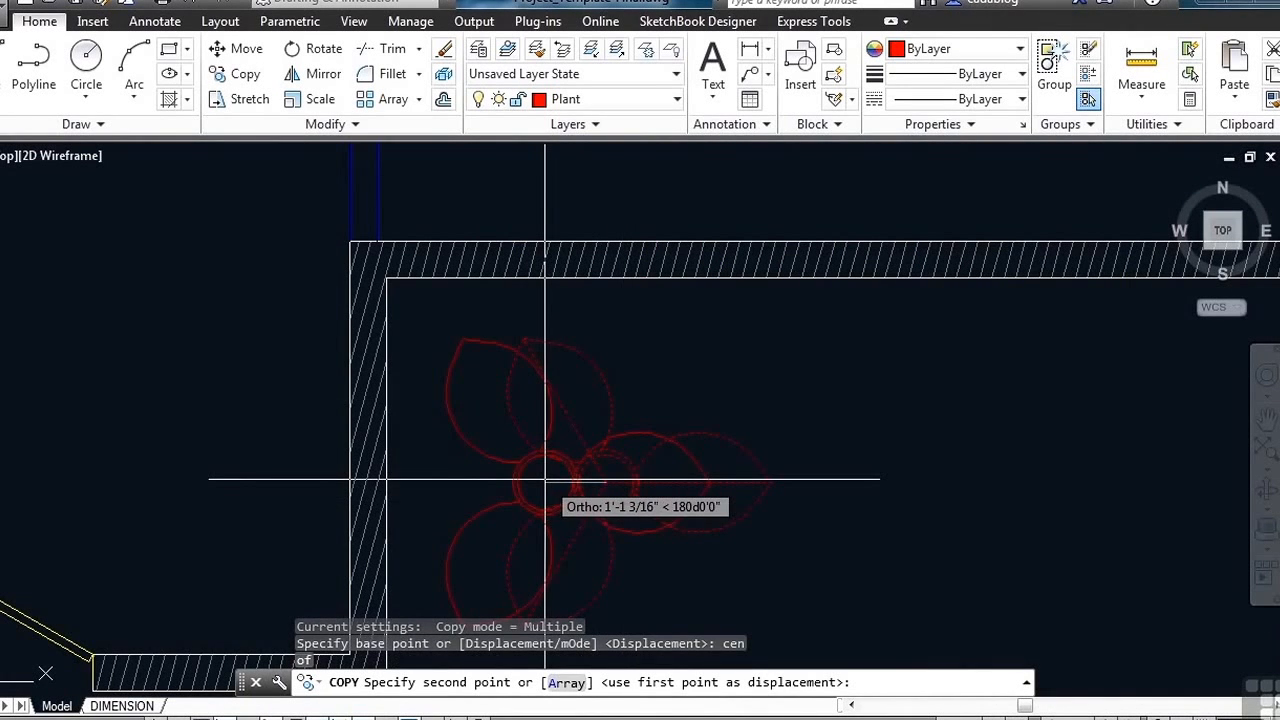
Turn Ortho off and place plant copies along the outside of the large room's south and east walls.
key(F8)
scroll(545, 479, down, 8)
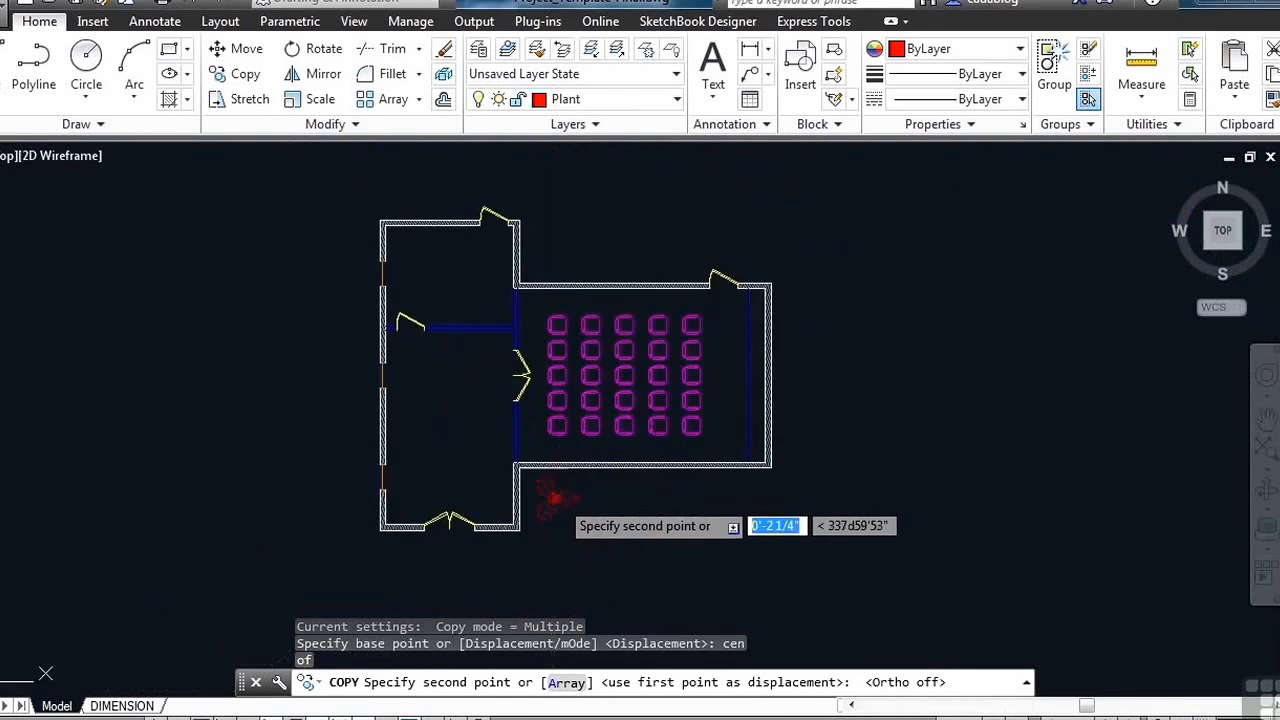
scroll(568, 494, up, 2)
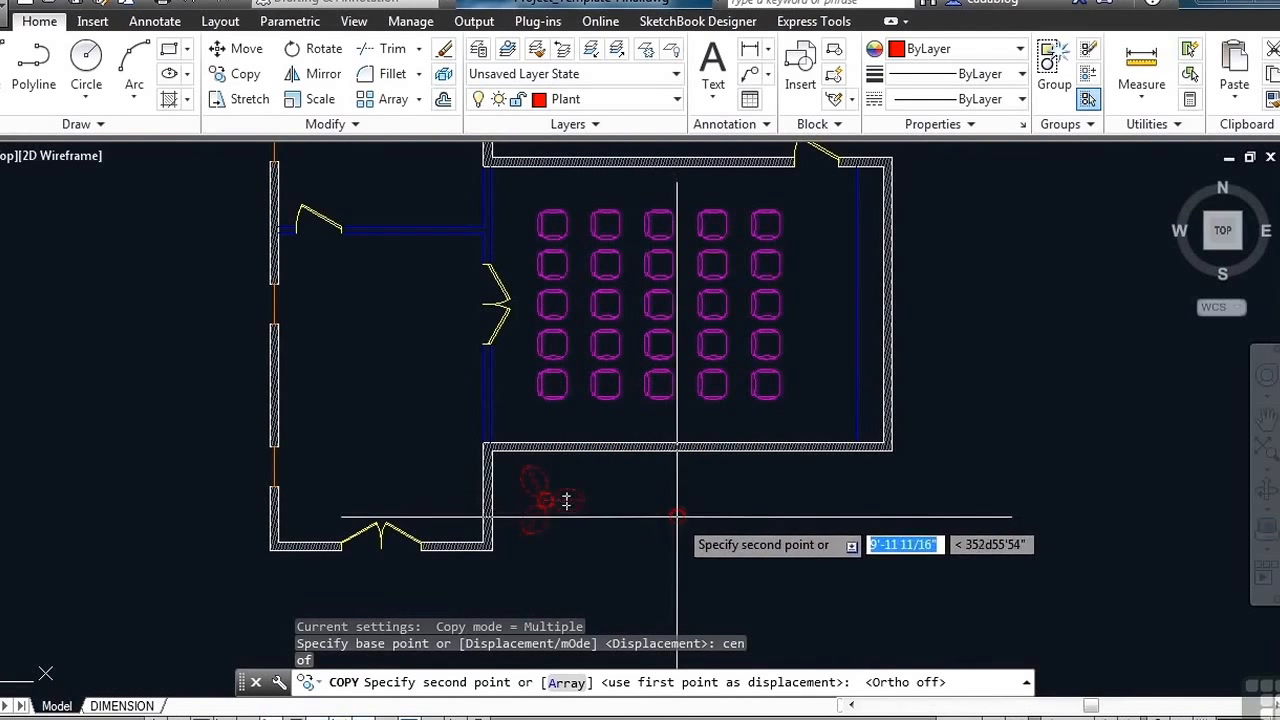
click(677, 517)
click(904, 505)
scroll(967, 460, down, 2)
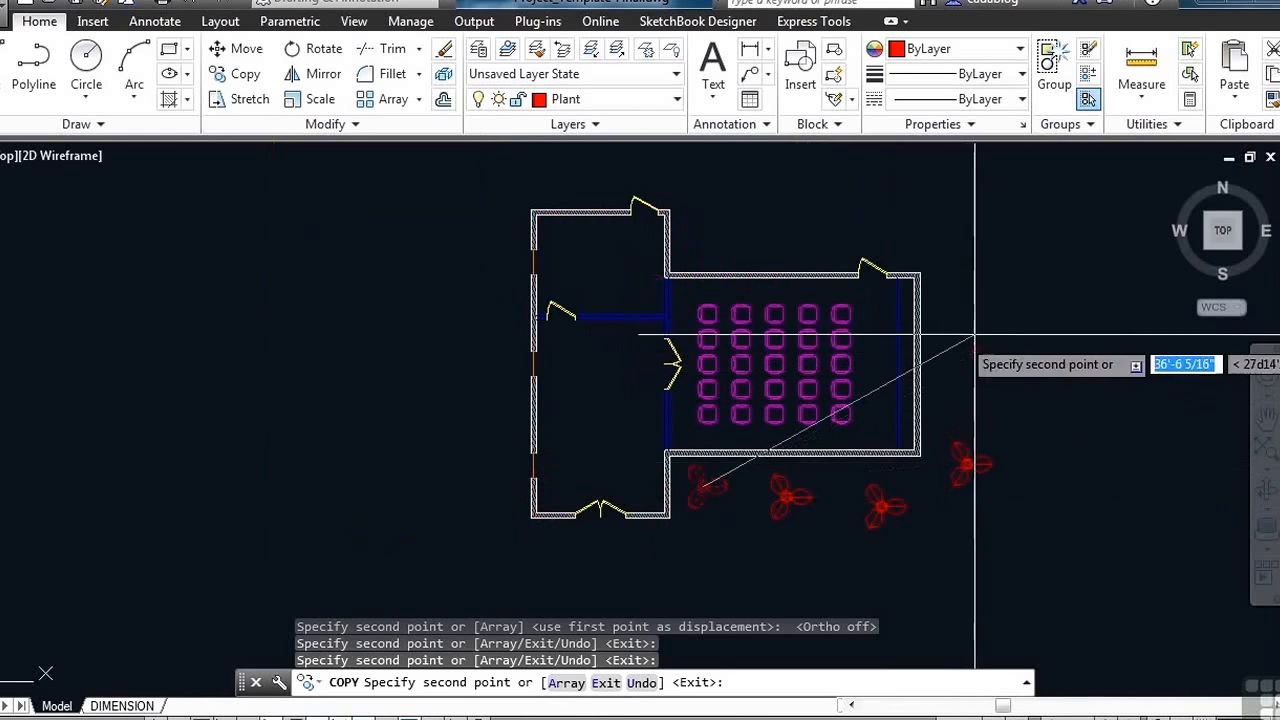
click(981, 323)
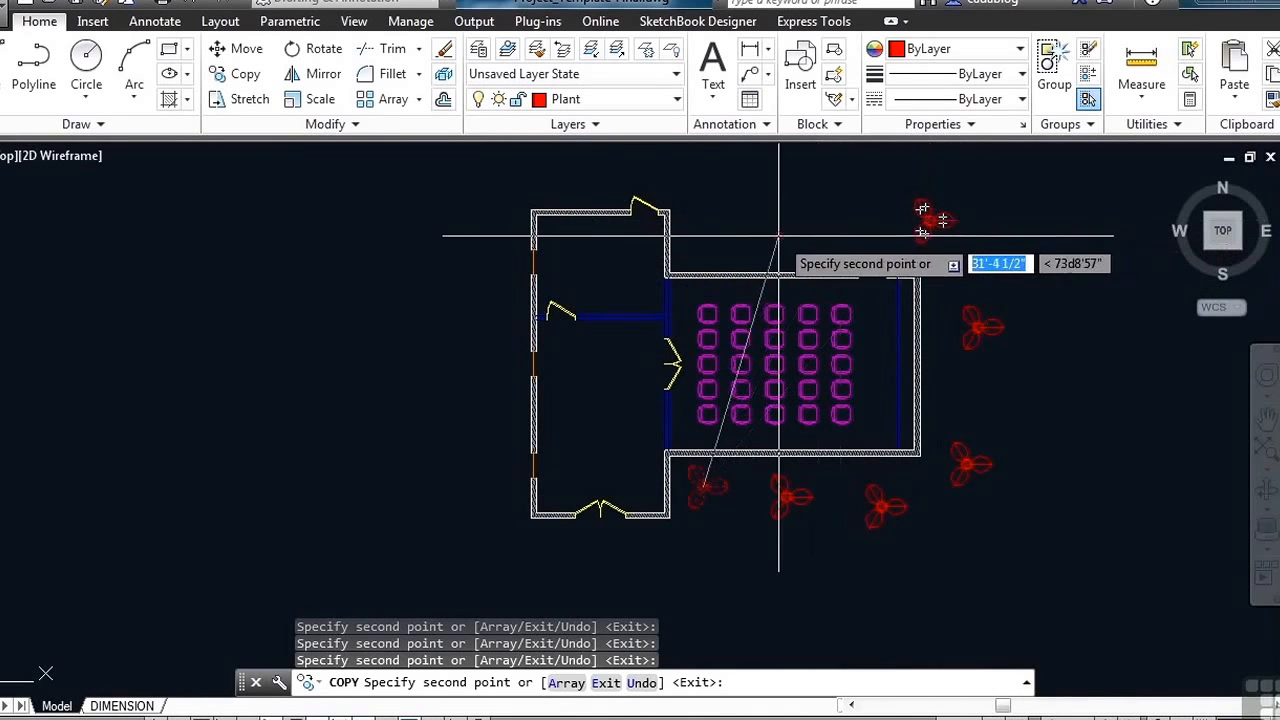
Place more plant copies outside the building's north walls and down along its west wall.
middle_drag(779, 236, 789, 307)
click(625, 234)
click(477, 268)
click(477, 374)
middle_drag(487, 434, 499, 294)
click(465, 380)
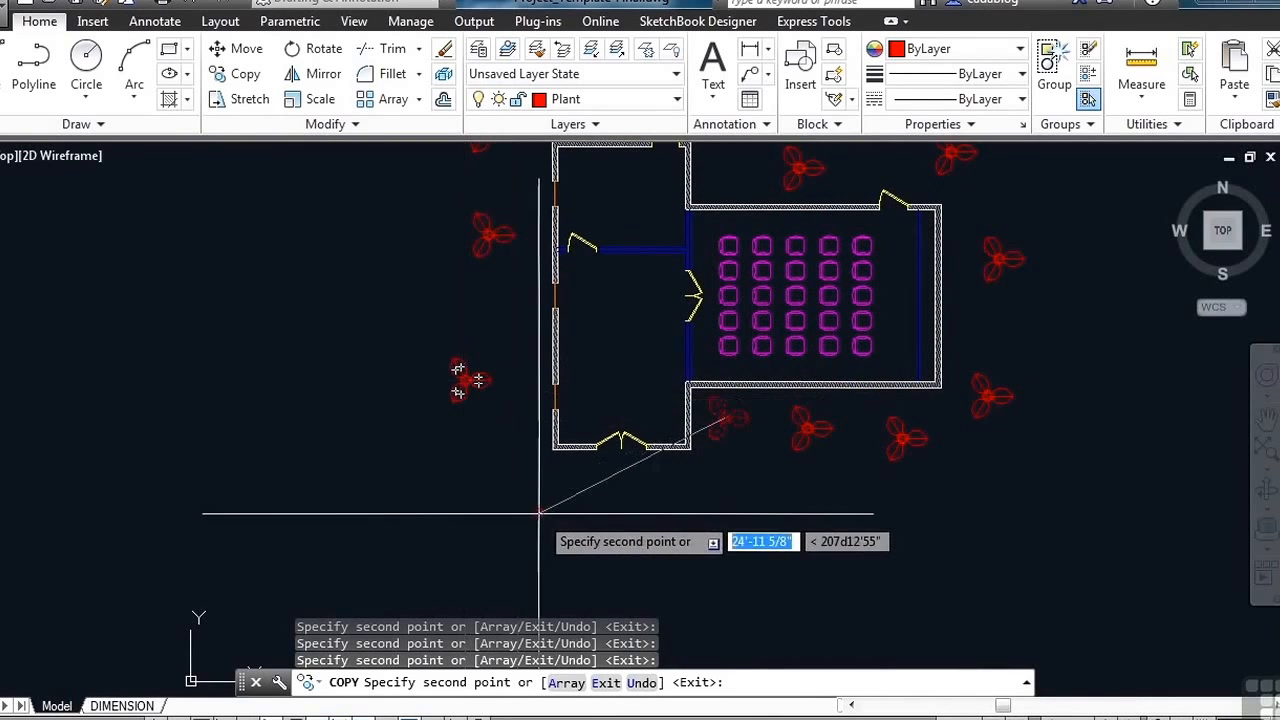
Place two plant copies below the south wall, one on each side of the double door, and finish copying.
click(542, 490)
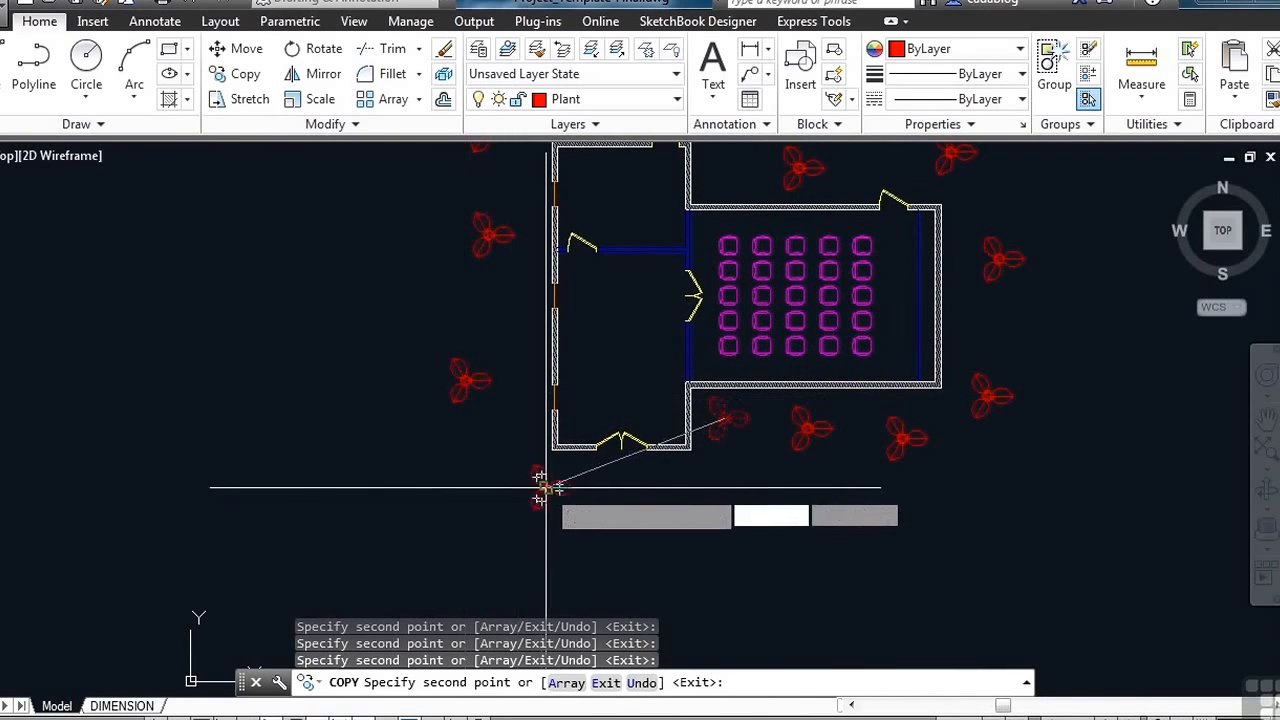
click(671, 497)
scroll(640, 478, down, 2)
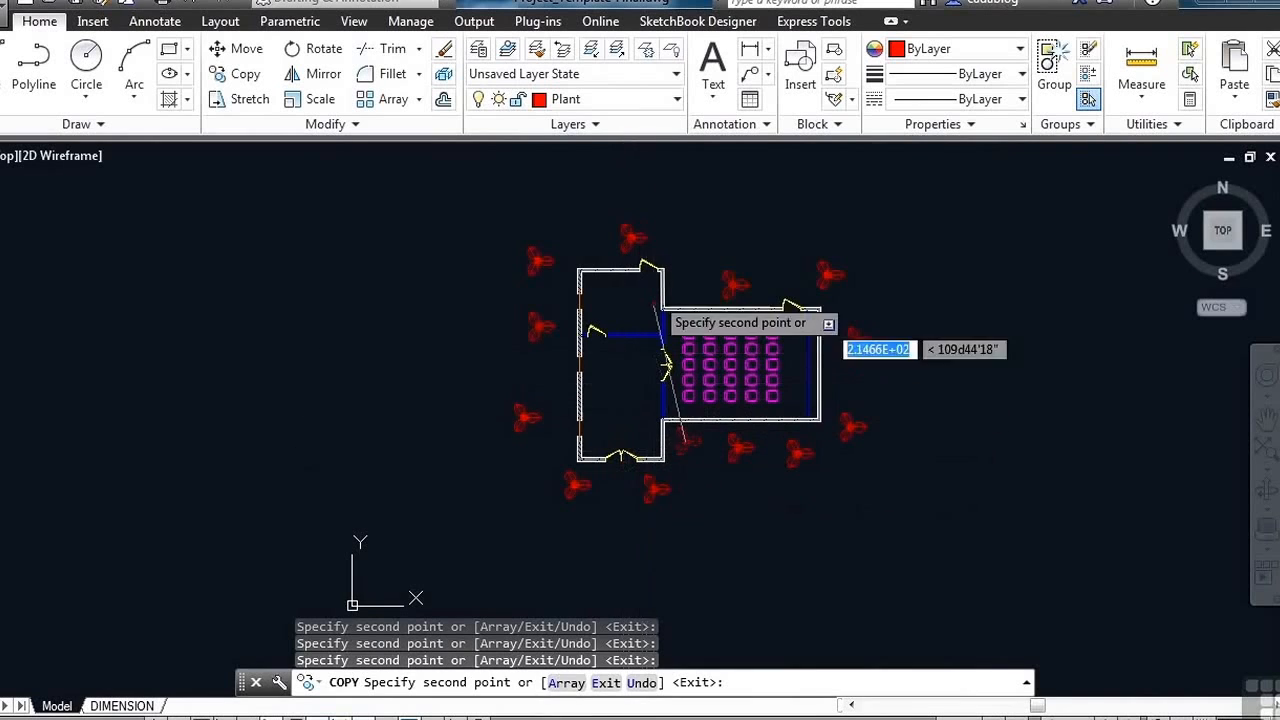
key(Return)
Move the plant above the northwest room a short distance west, away from the exterior door.
text(m)
key(Return)
scroll(655, 285, up, 4)
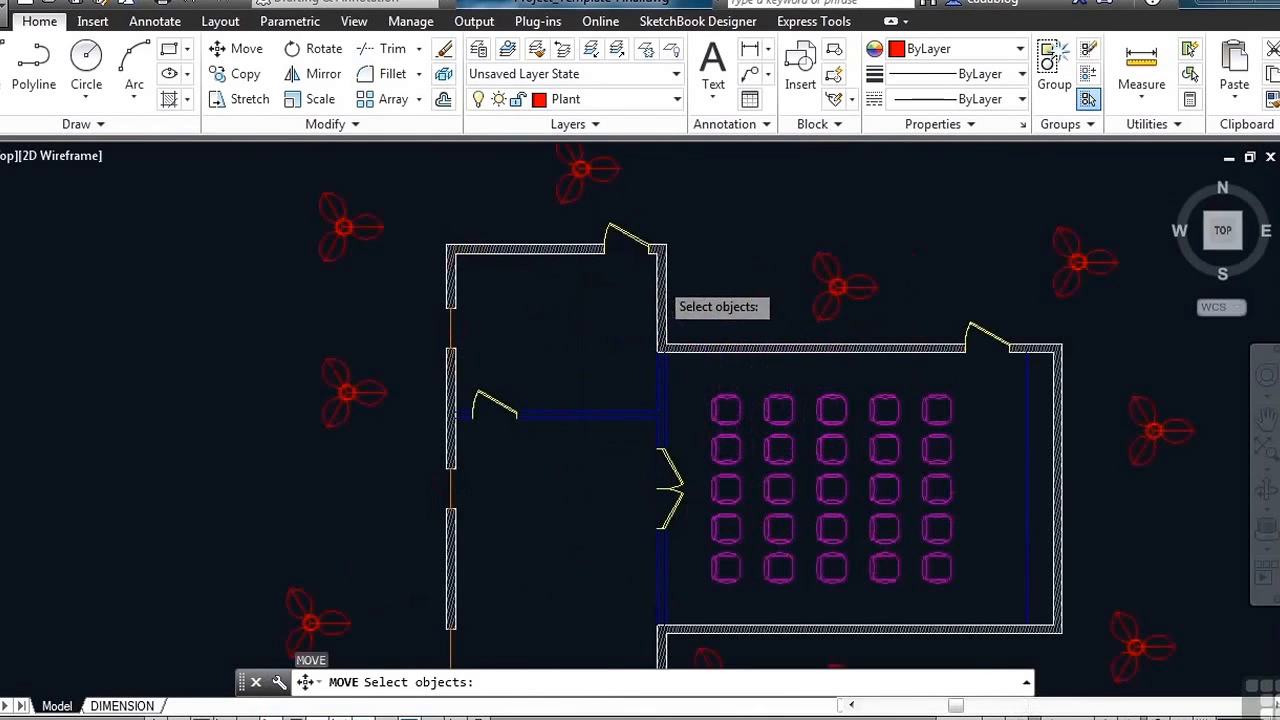
key(Return)
click(583, 175)
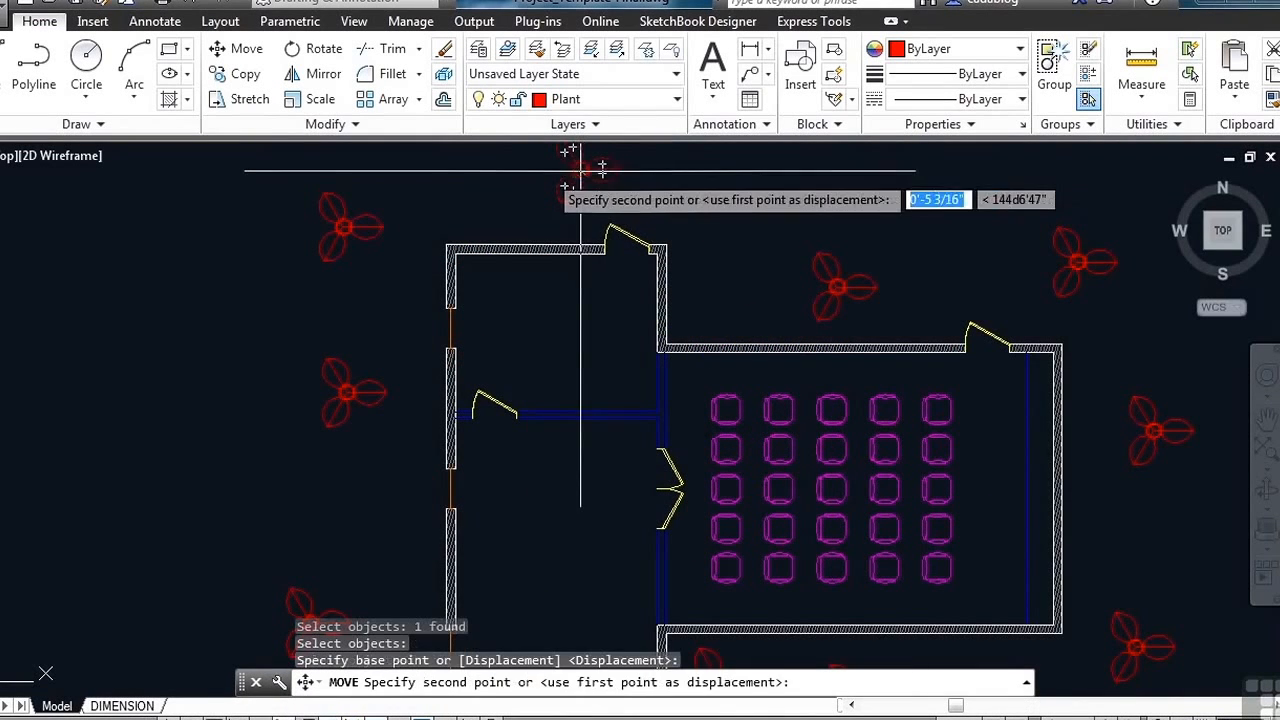
click(538, 166)
scroll(470, 370, down, 4)
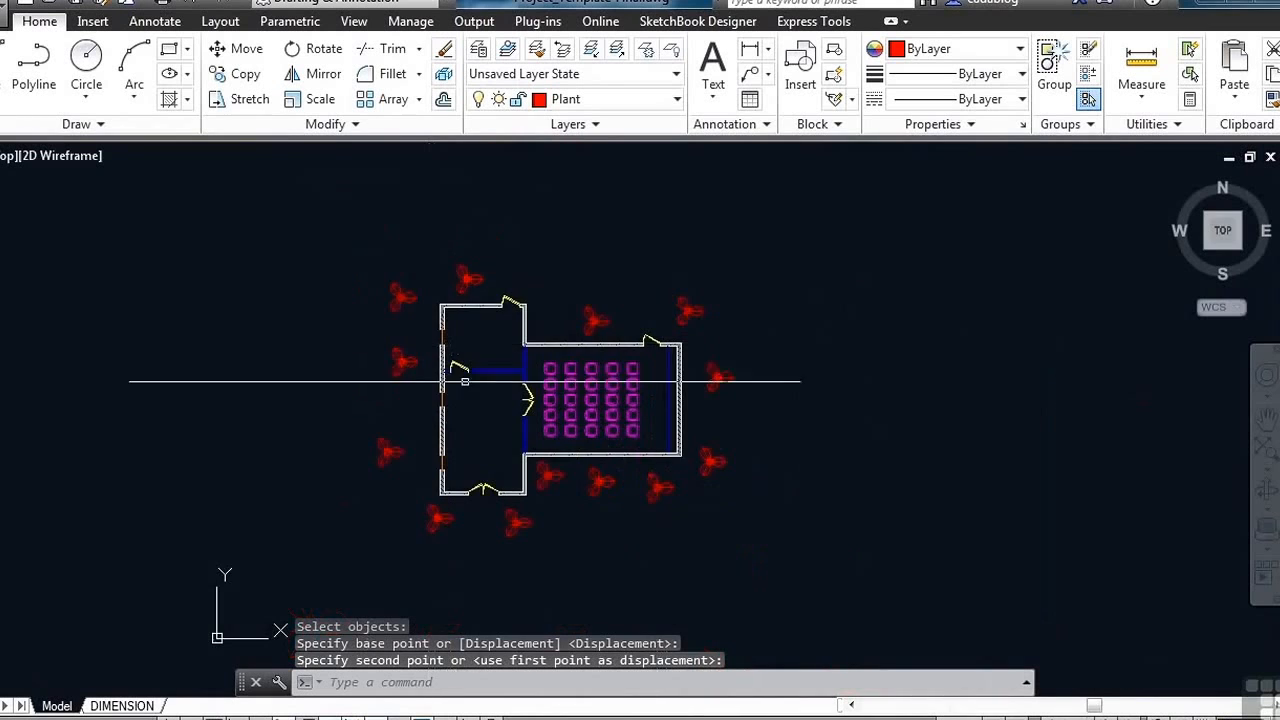